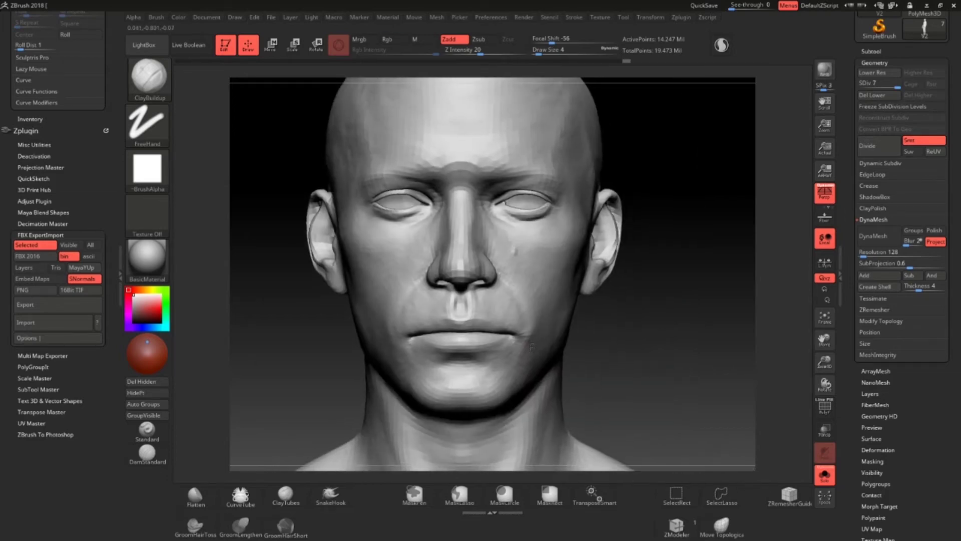
mouse_move(600, 357)
right_mouse_down("alt")
mouse_move(575, 322)
mouse_move(591, 320)
right_mouse_up("alt")
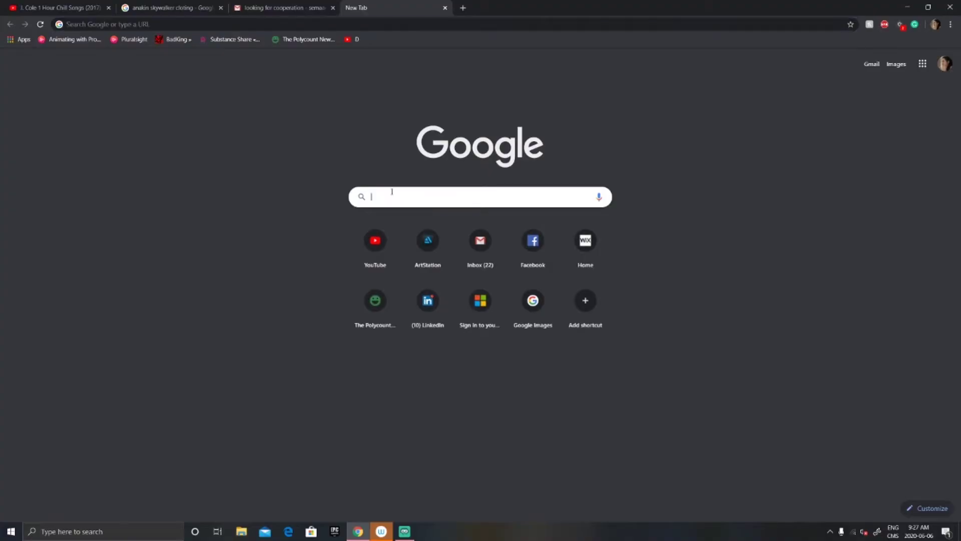
Search Google in Chrome for "3dscan websites" and open the 3D Scan Store site
left_click(392, 191)
type("3dsca")
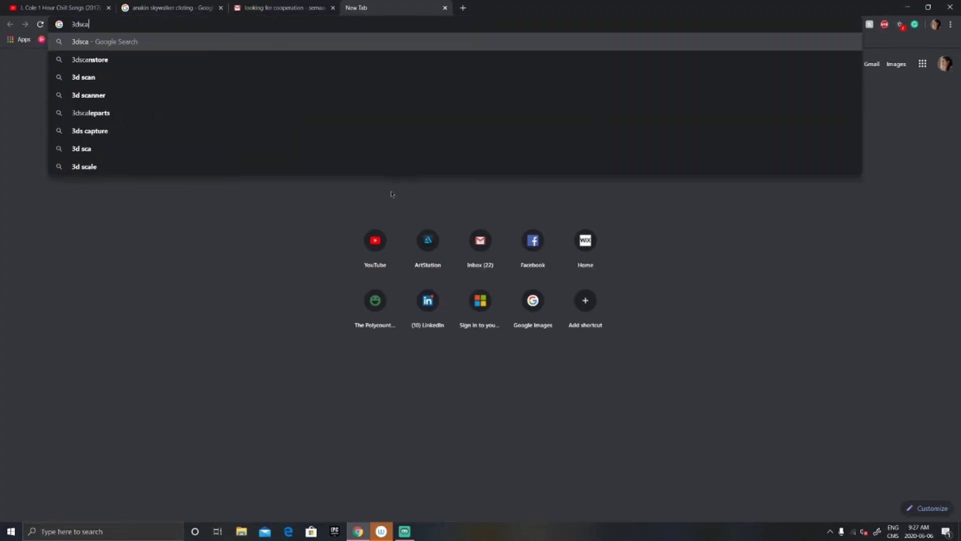
type("n websites")
key("Return")
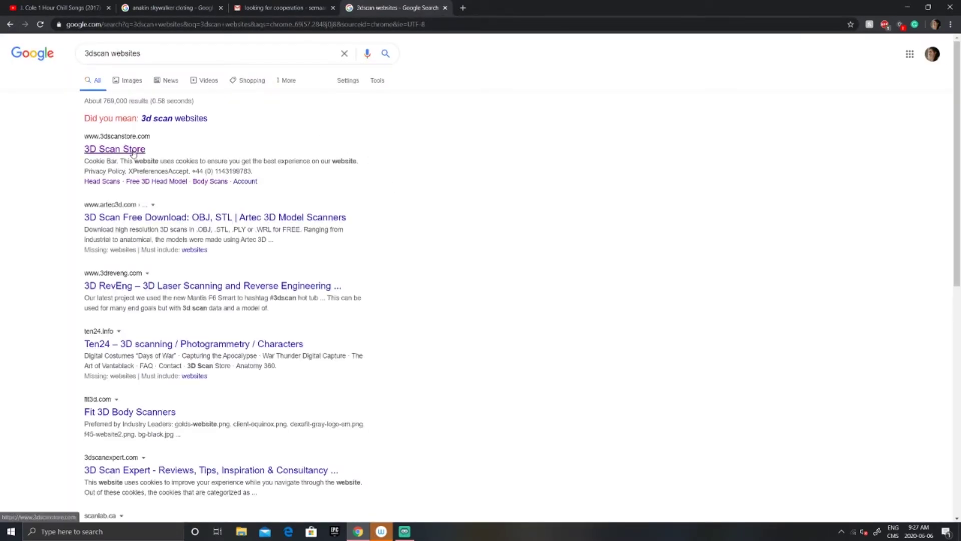
left_click(133, 152)
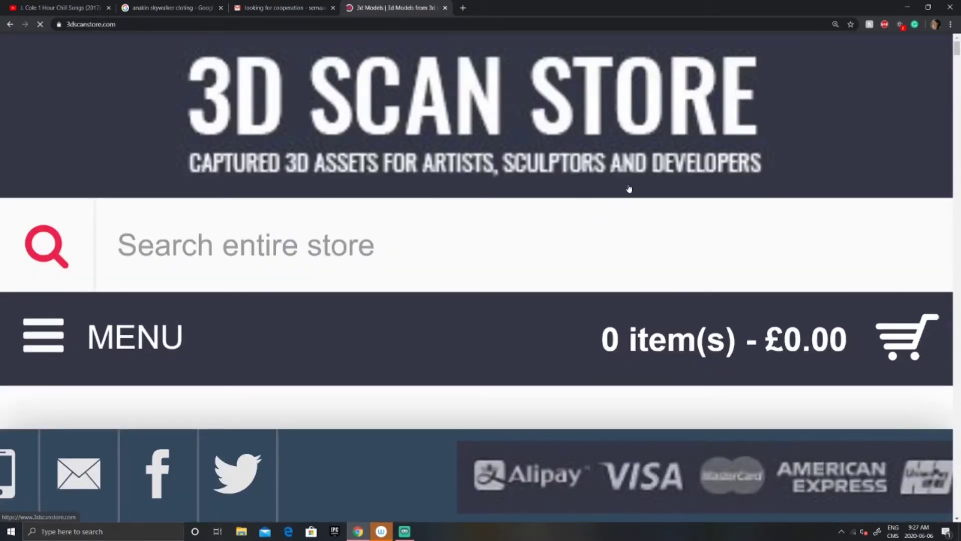
Open the free 3D head model page on the 3D Scan Store site
key("ctrl+minus")
key("ctrl+minus")
key("ctrl+minus")
key("ctrl+minus")
key("ctrl+minus")
key("ctrl+minus")
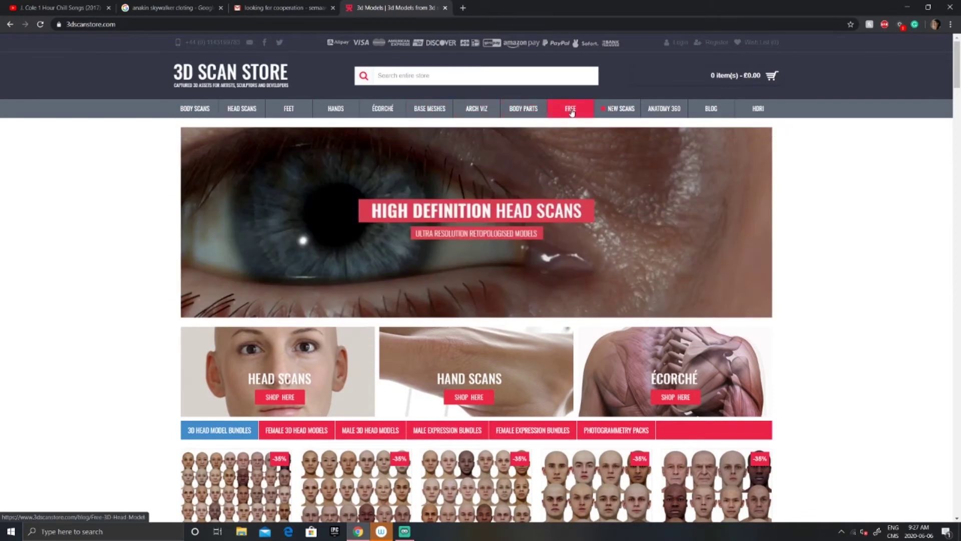
left_click(571, 110)
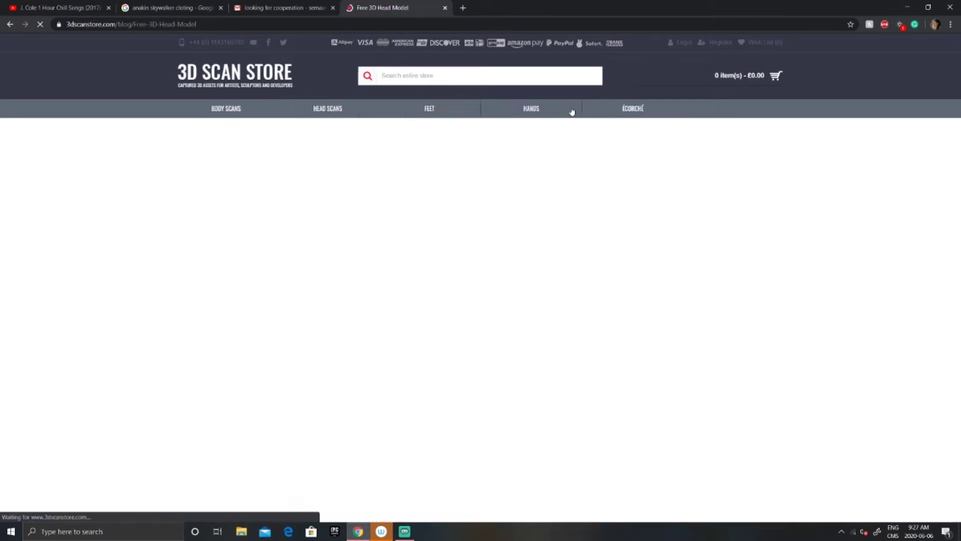
Examine the free head model's included files, license terms, preview renders and download form
scroll(532, 251, "down", 2)
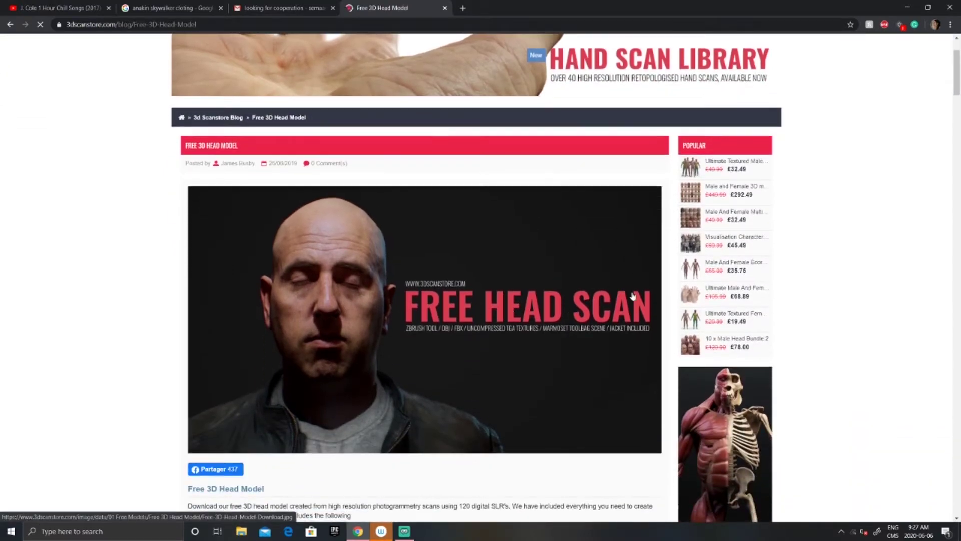
scroll(623, 297, "down", 4)
scroll(623, 298, "down", 3)
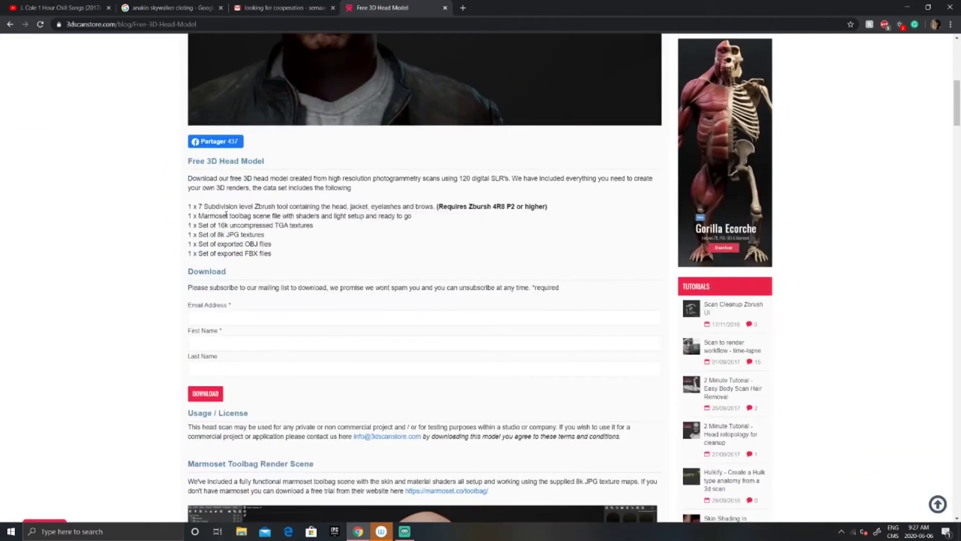
scroll(270, 226, "down", 1)
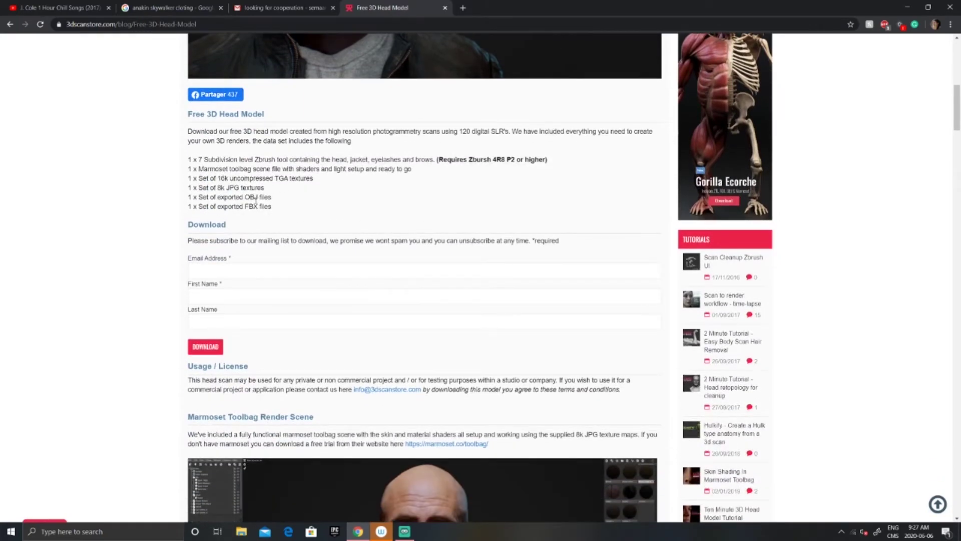
scroll(290, 195, "down", 4)
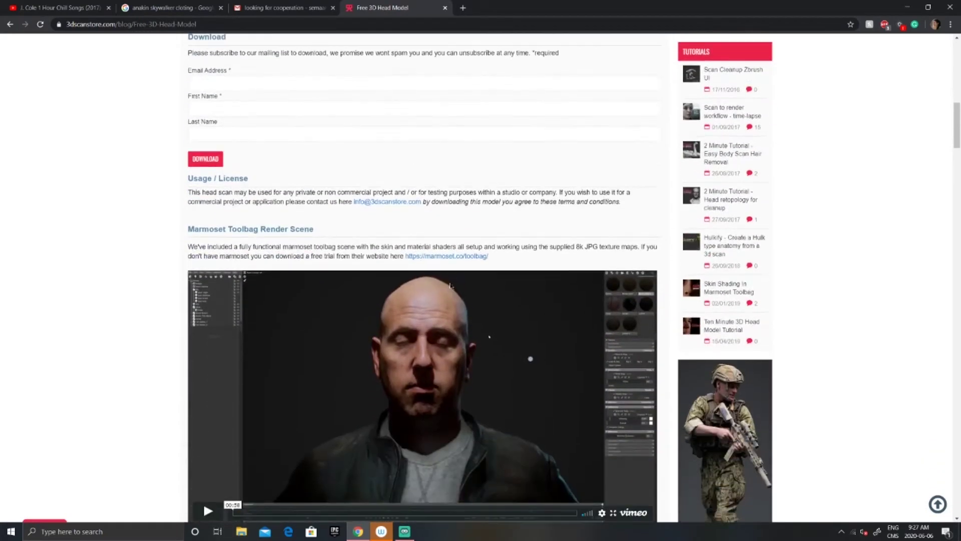
scroll(440, 349, "down", 6)
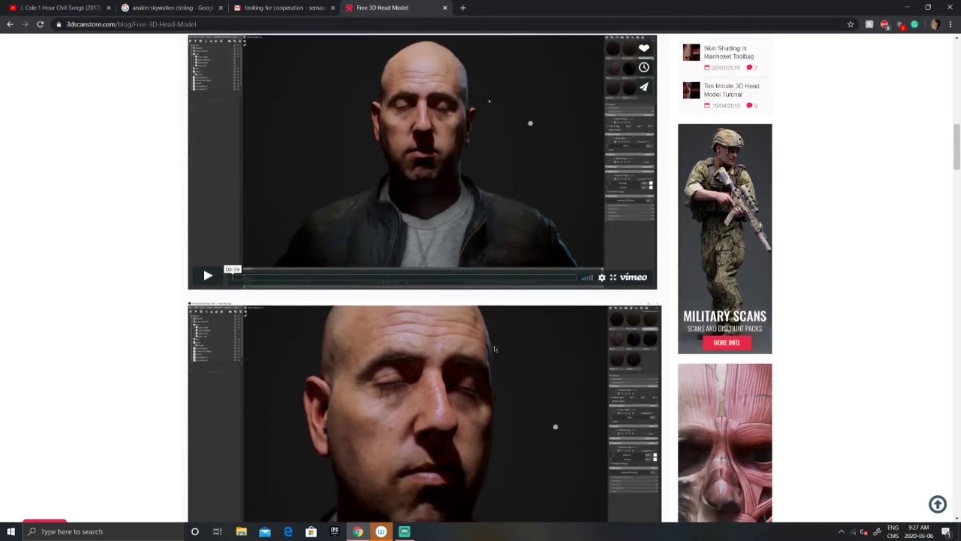
scroll(361, 374, "down", 4)
scroll(300, 374, "up", 12)
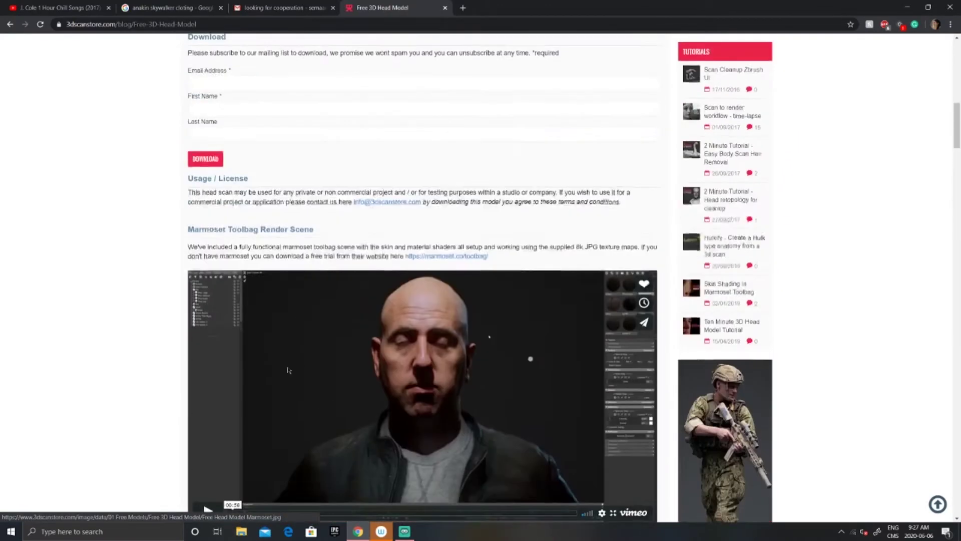
scroll(323, 319, "up", 2)
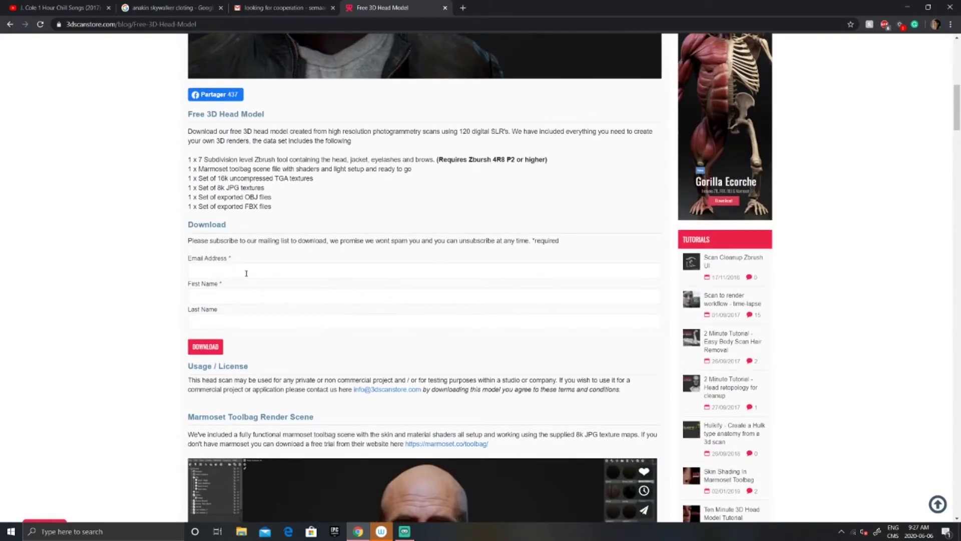
left_click(225, 270)
left_click(299, 253)
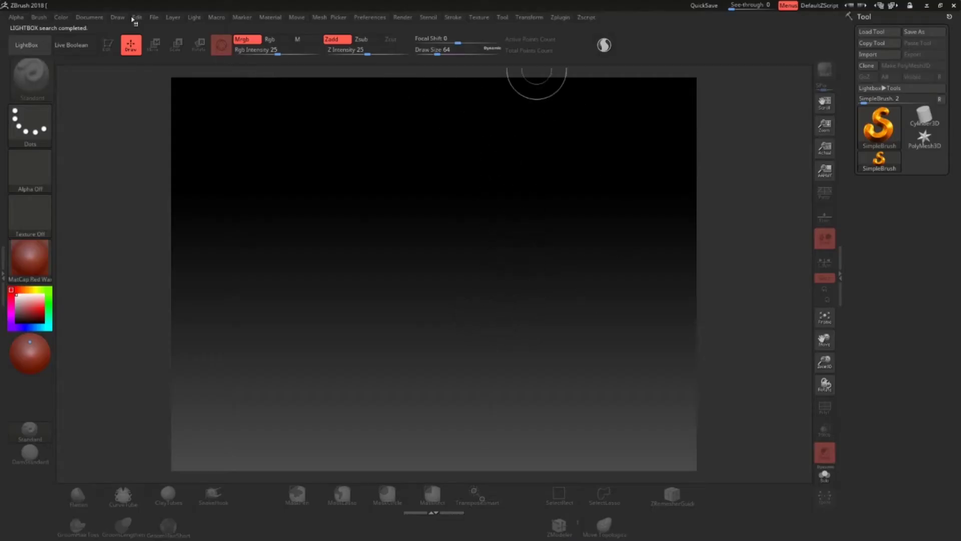
Switch to ZBrush and load the Head ZTL tool from the Tutoriel\Free+Head\ZTL folder on DATA (D:)
left_click(879, 34)
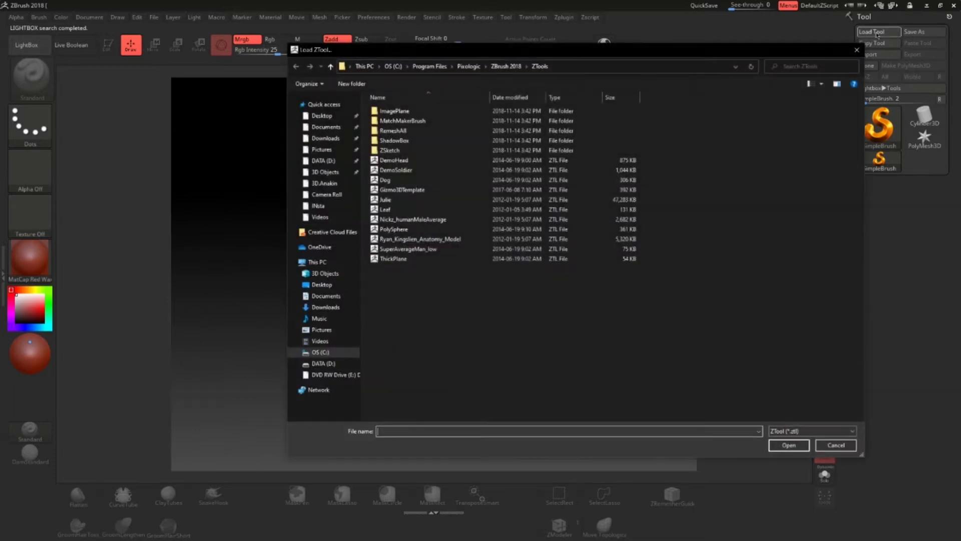
left_click(333, 364)
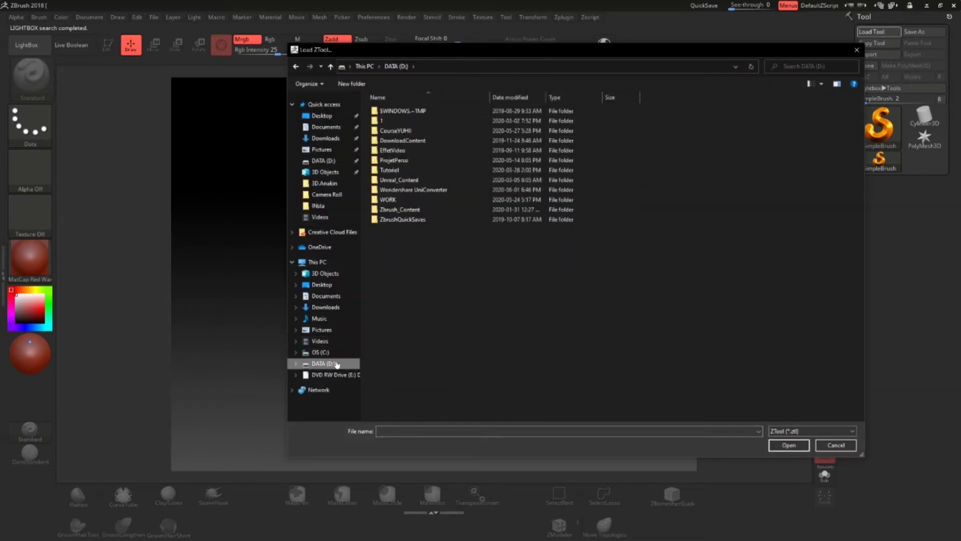
double_click(416, 170)
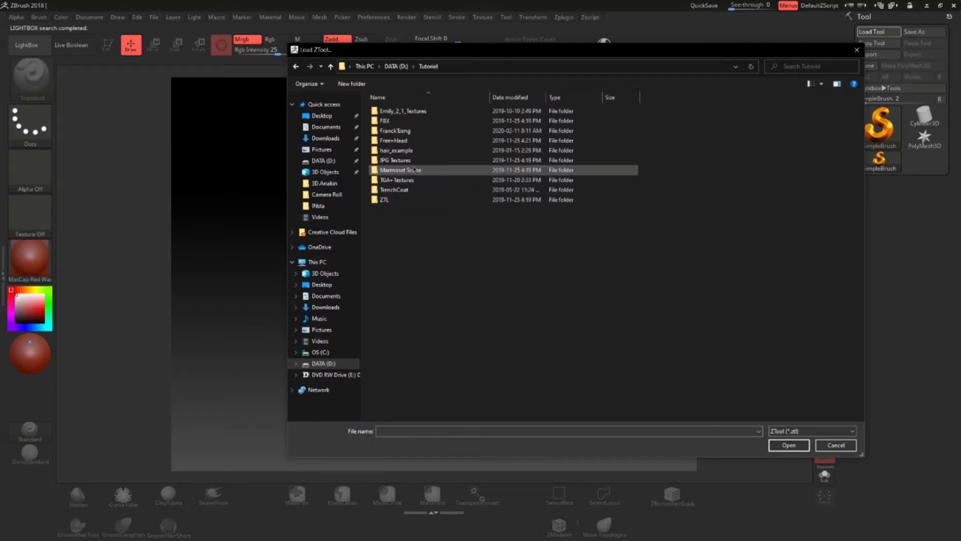
double_click(430, 141)
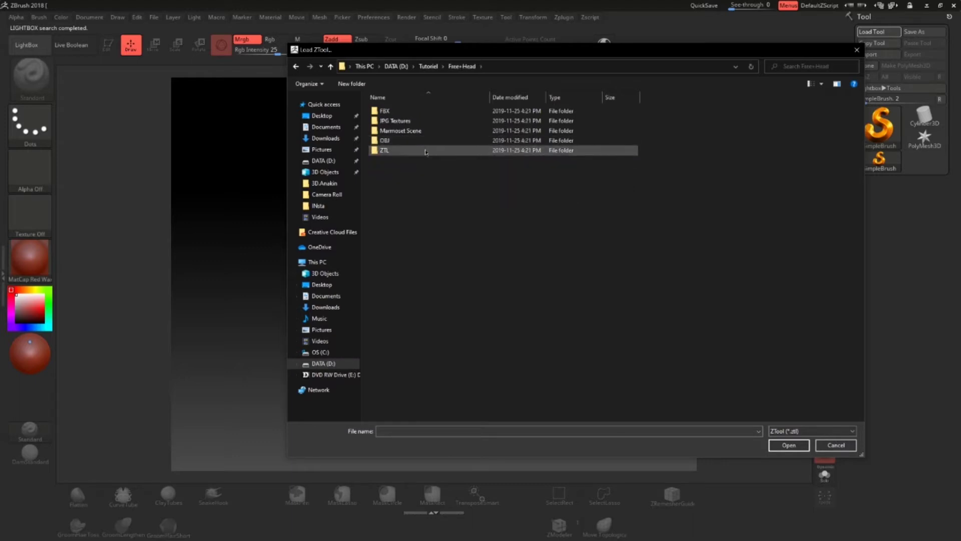
double_click(426, 143)
left_click(422, 110)
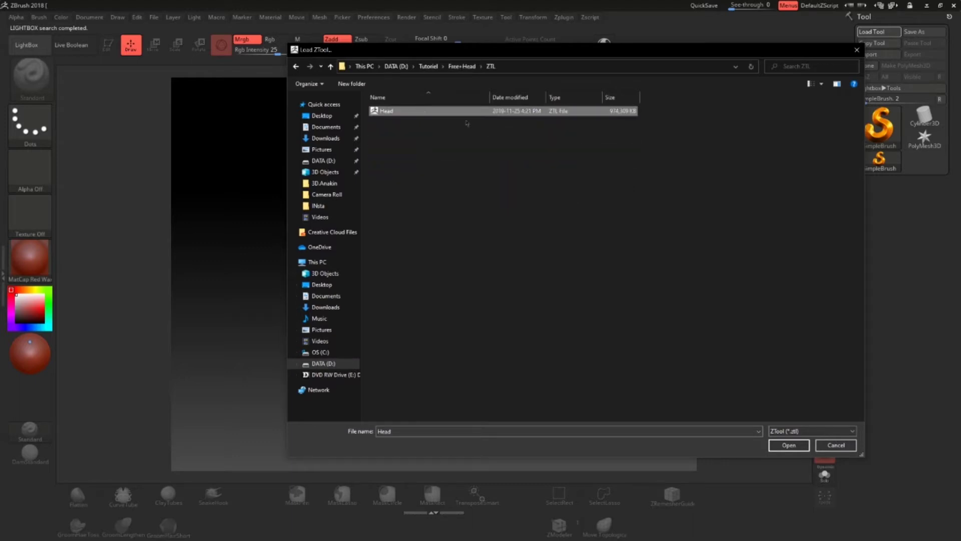
left_click(789, 445)
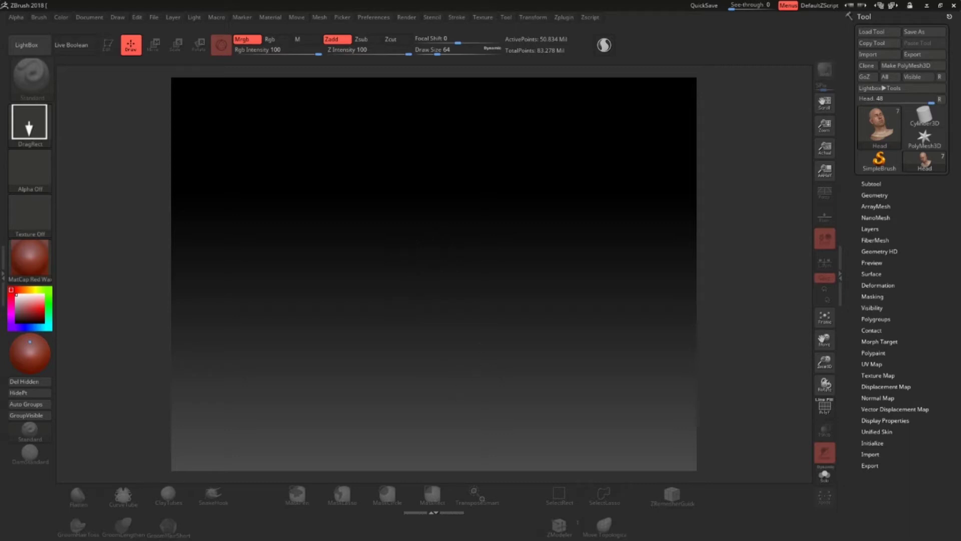
Place the loaded head model on the canvas and enter Edit mode
left_click_drag(436, 283, 506, 312)
key("t")
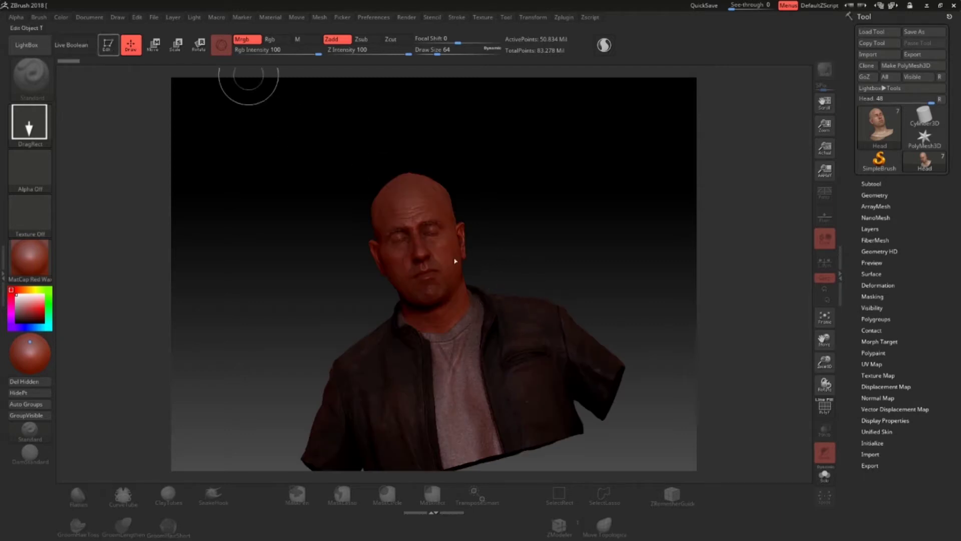
key("t")
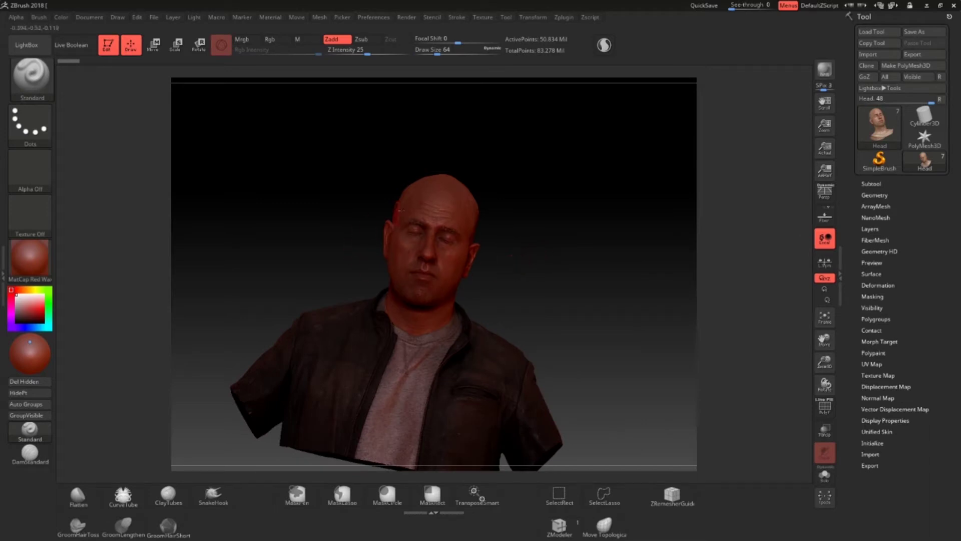
Lower the head's geometry to subdivision level 1 and isolate it with Solo mode
left_click(876, 195)
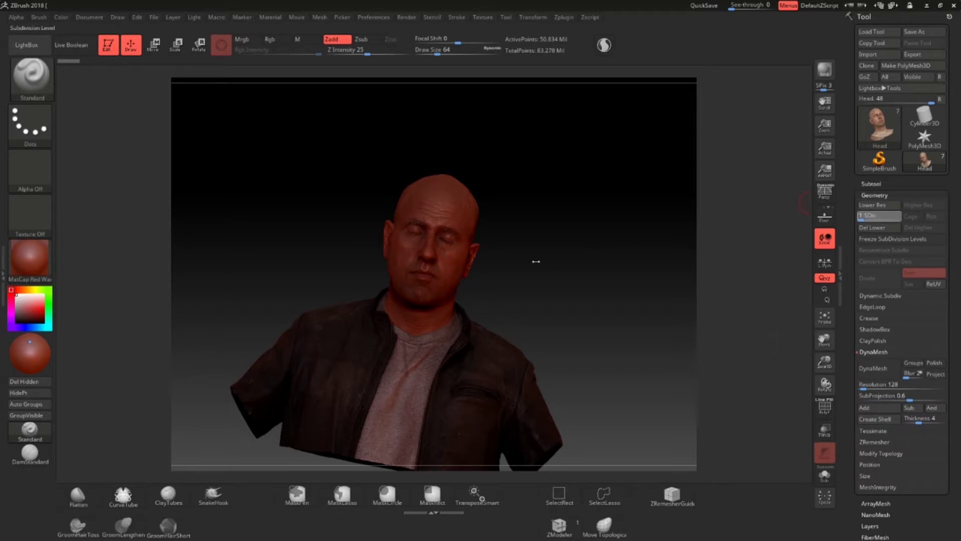
left_click_drag(536, 261, 536, 261)
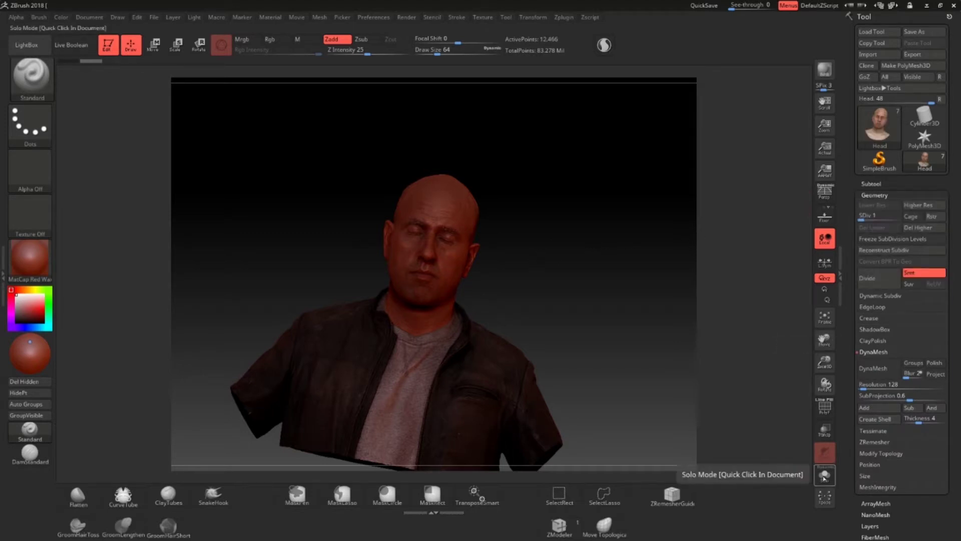
left_click(821, 475)
Show the isolated head's wireframe to inspect its low-resolution topology, hide it again, and examine the face
right_click_drag(448, 269, 451, 305, "ctrl")
left_click(830, 412)
left_click_drag(526, 320, 584, 319)
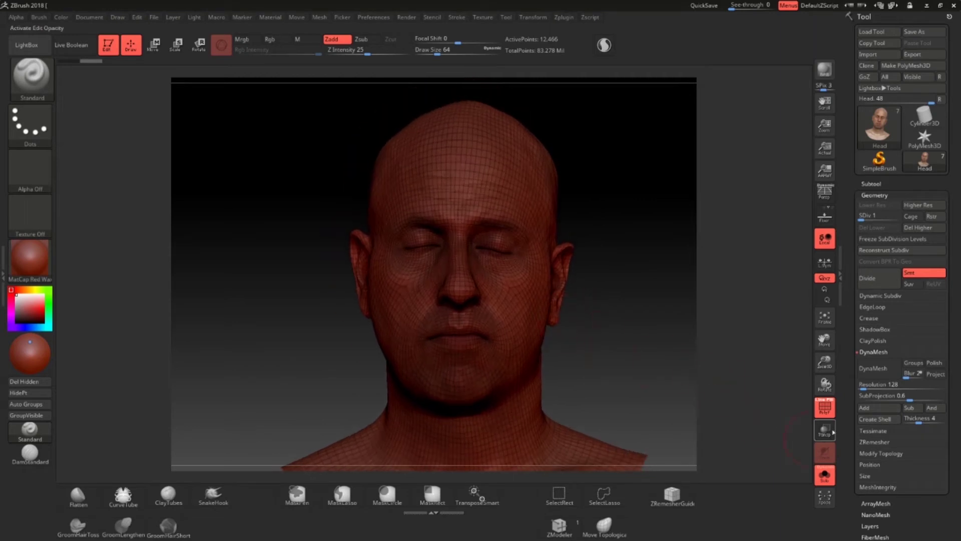
left_click(825, 407)
right_click_drag(481, 305, 461, 335, "ctrl")
key("space")
left_click_drag(500, 286, 540, 287)
right_click_drag(582, 269, 577, 287, "alt")
Create a displacement map for the head with SmoothUV on and clone it into the alphas
mouse_move(933, 451)
left_mouse_down()
mouse_move(931, 344)
mouse_move(927, 362)
left_mouse_up()
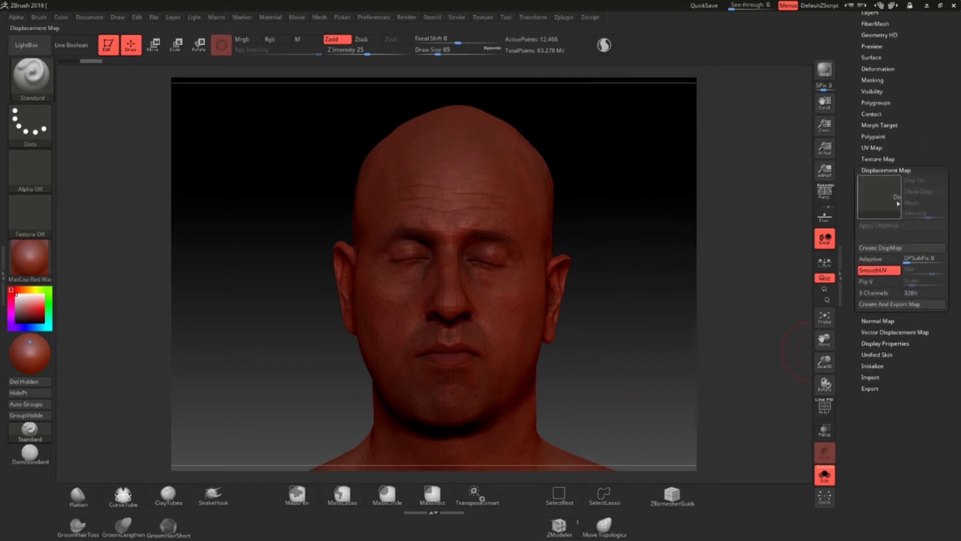
left_click(879, 248)
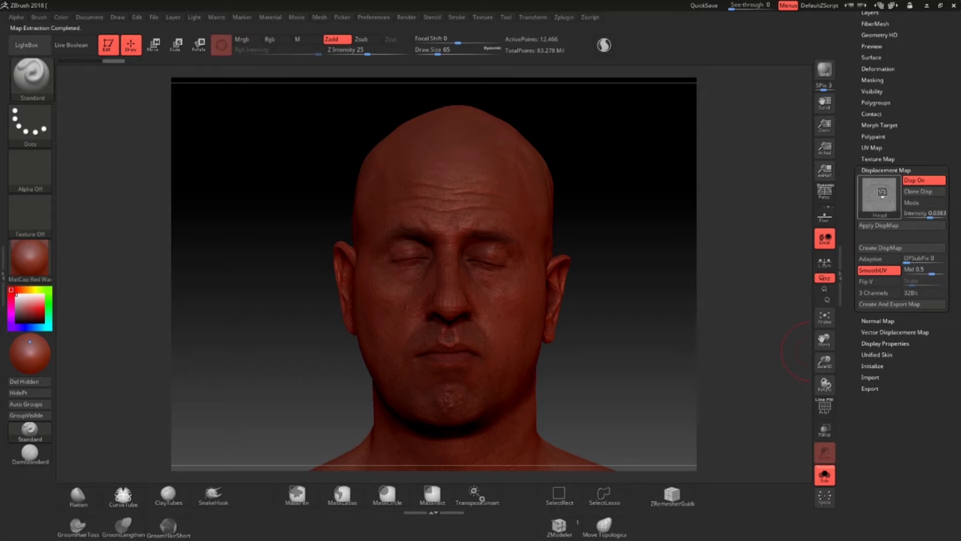
left_click(882, 195)
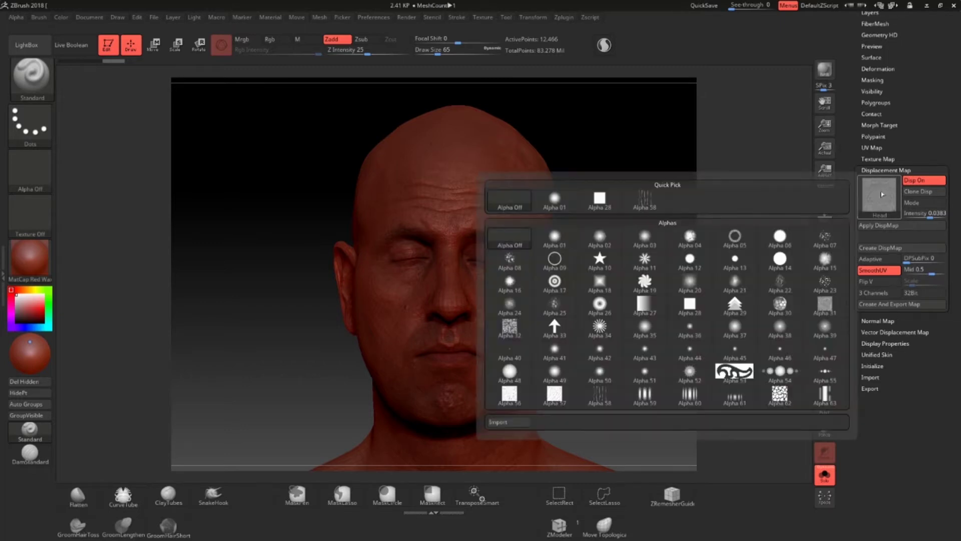
left_click(920, 193)
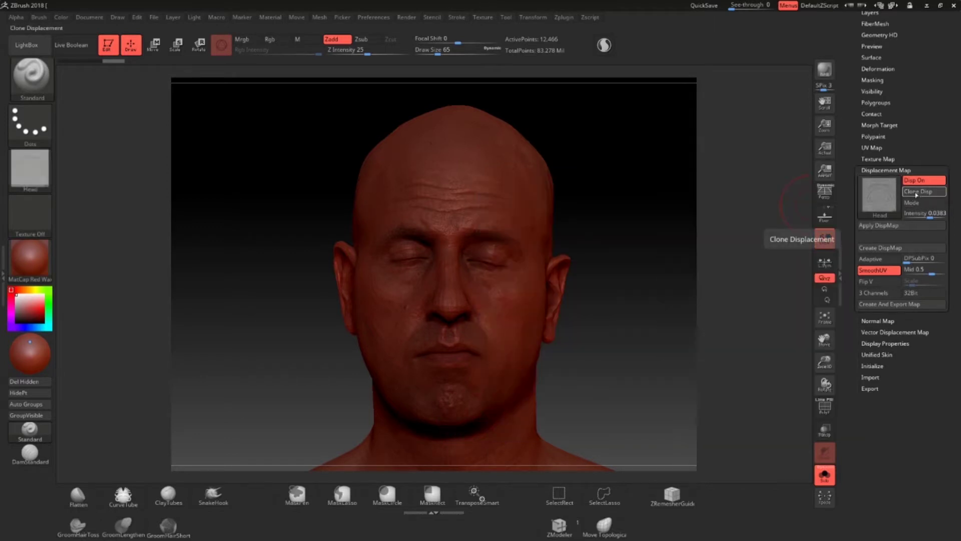
Export the cloned displacement alpha to the Pictures folder as Head in Photoshop (*.PSD) format
left_click(28, 166)
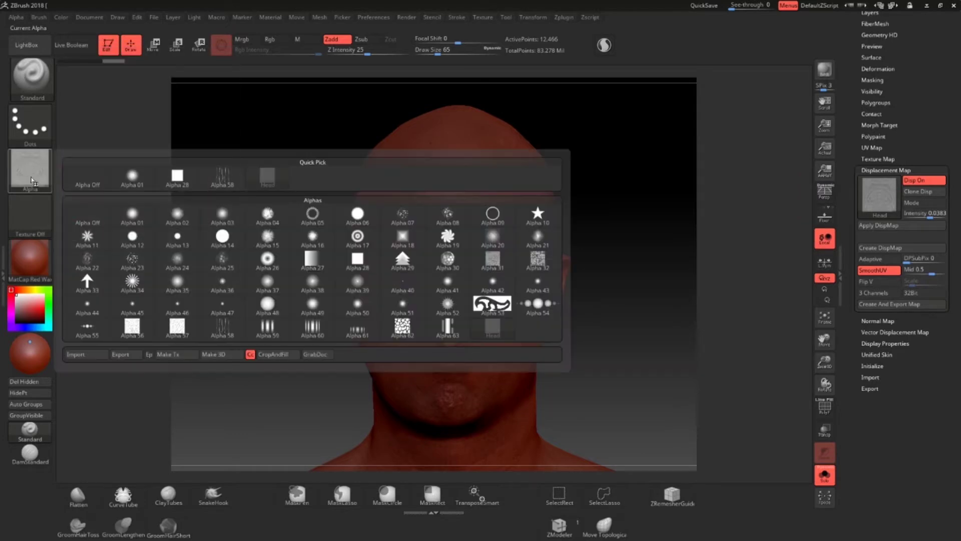
left_click(126, 354)
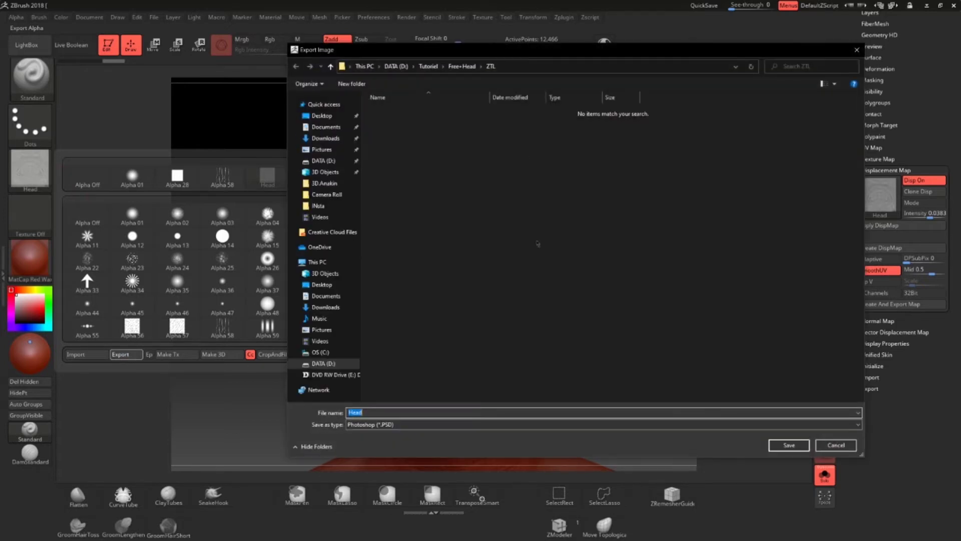
left_click(322, 149)
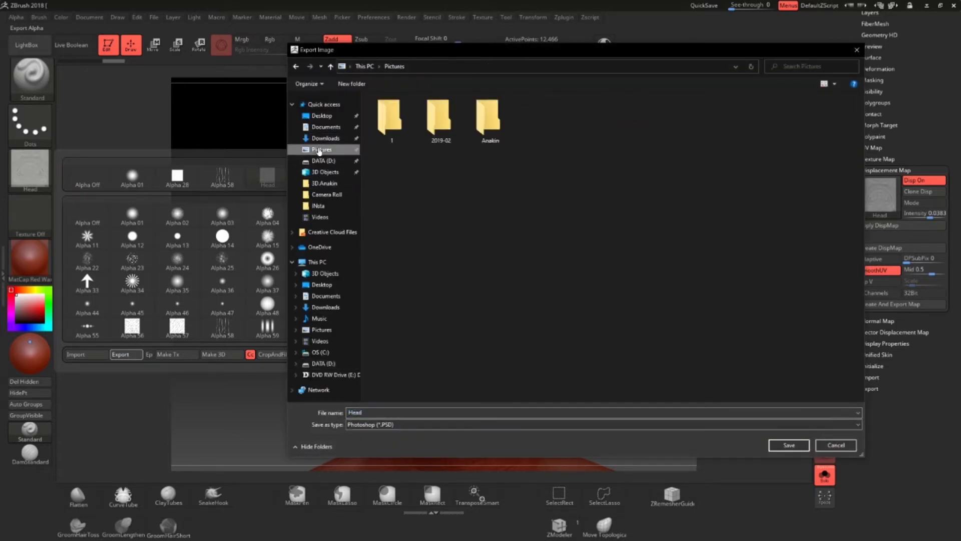
left_click(390, 425)
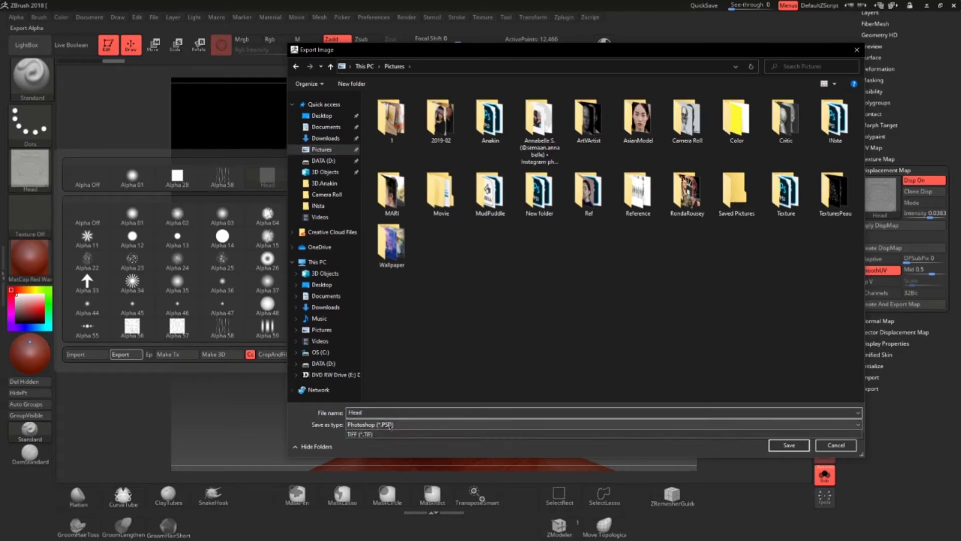
left_click(389, 413)
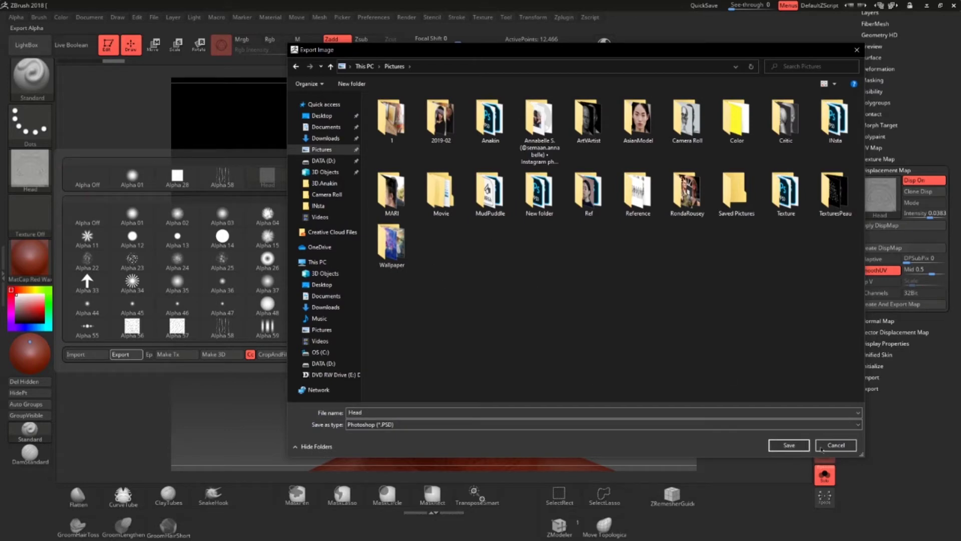
left_click(789, 445)
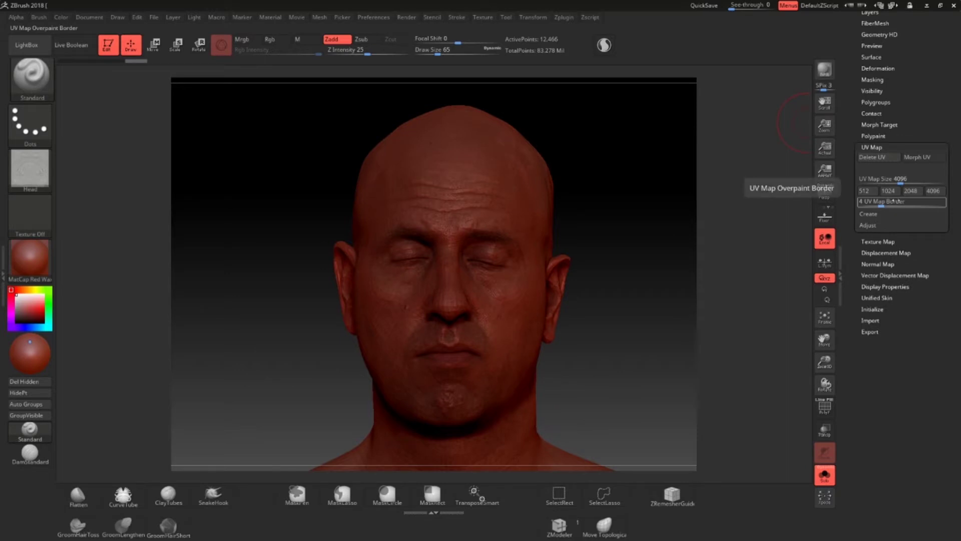
Try a UV map size of 2048, restore 4096, and review the head's displacement and texture map settings
left_click(912, 193)
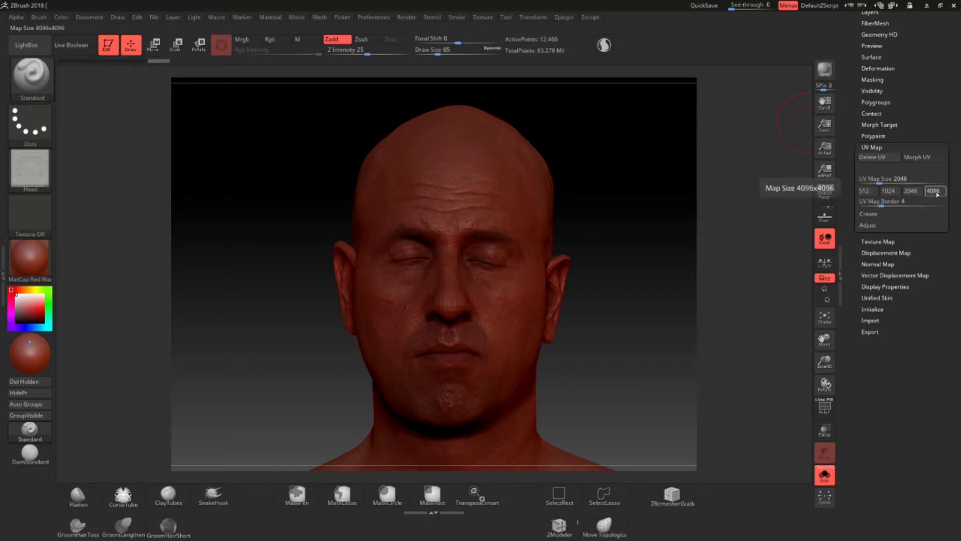
left_click(937, 193)
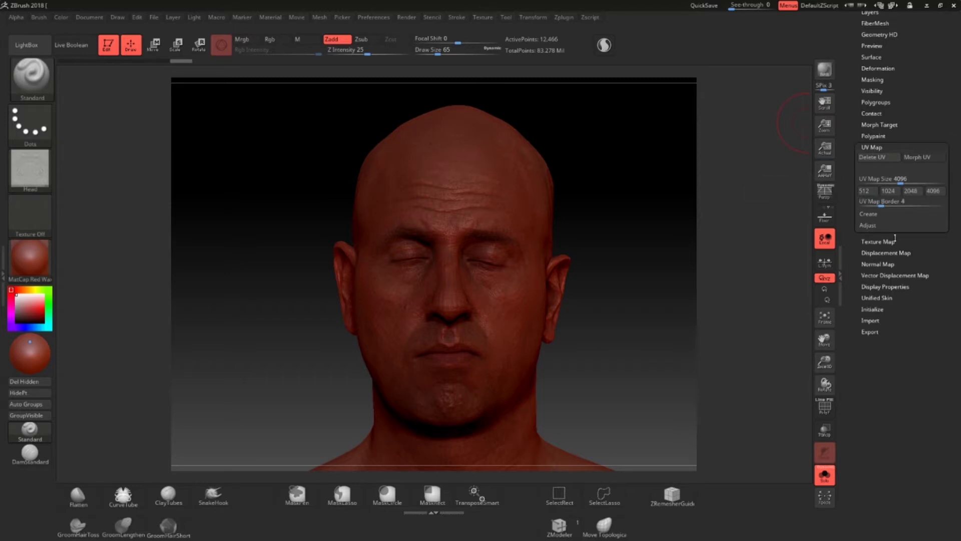
left_click(887, 253)
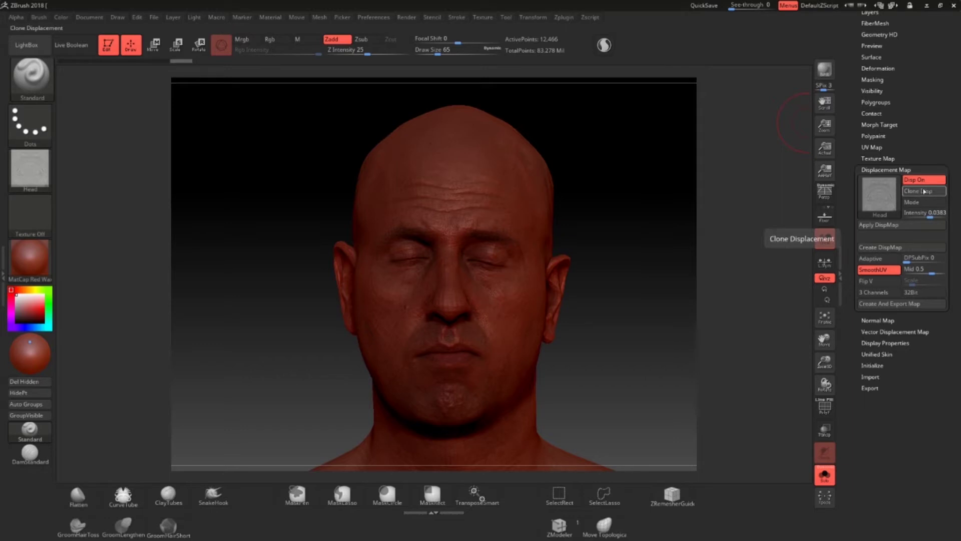
left_click(889, 156)
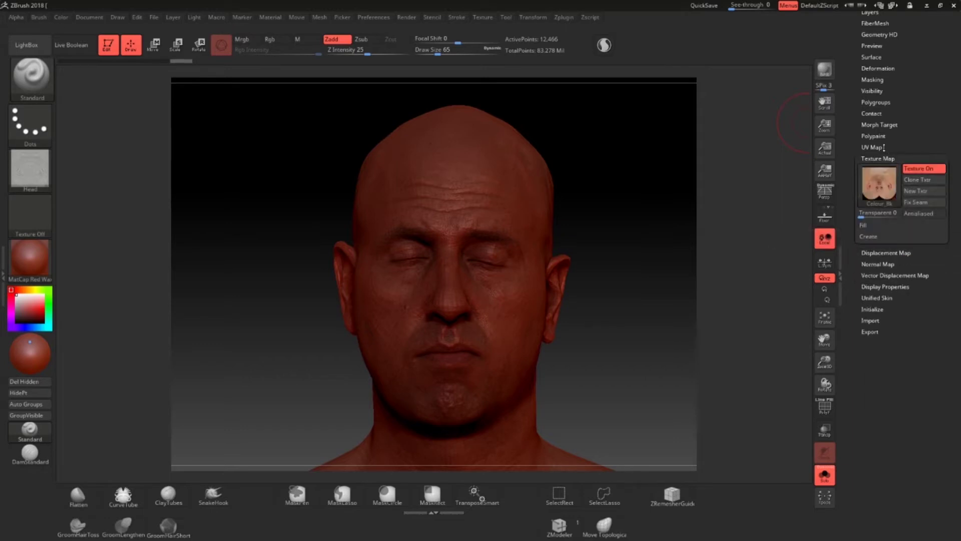
left_click(885, 147)
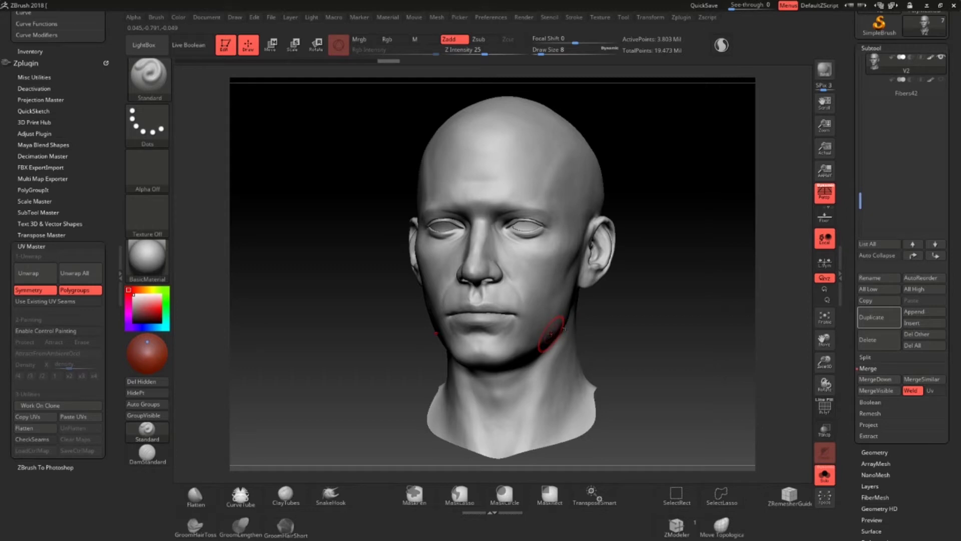
Lower the second, smooth head to subdivision level 2 and inspect its form from several angles
left_click(861, 451)
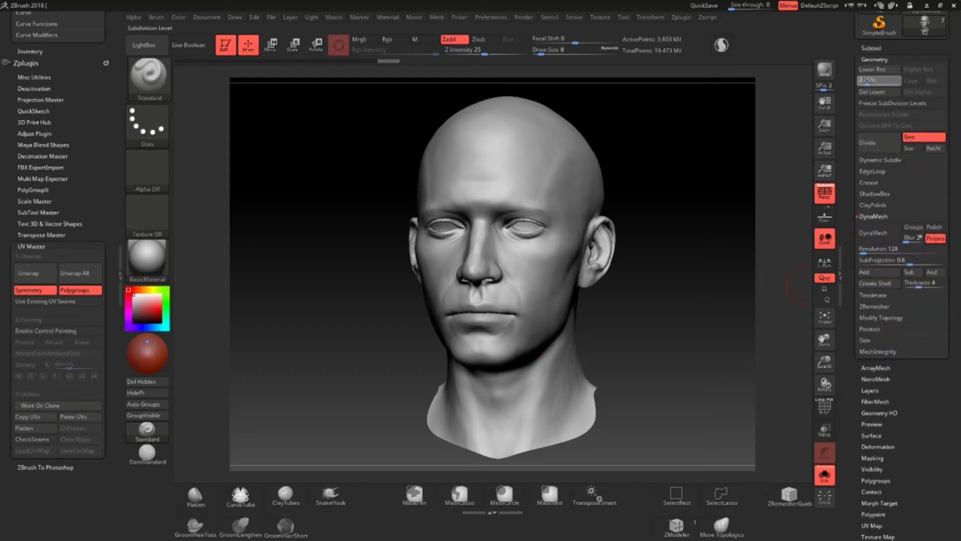
key("shift+d")
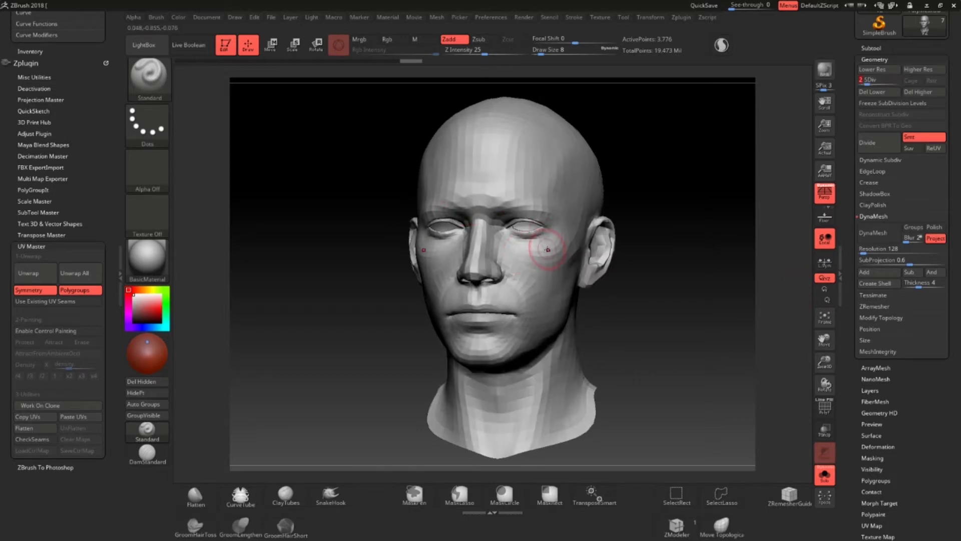
right_click_drag(543, 194, 553, 199)
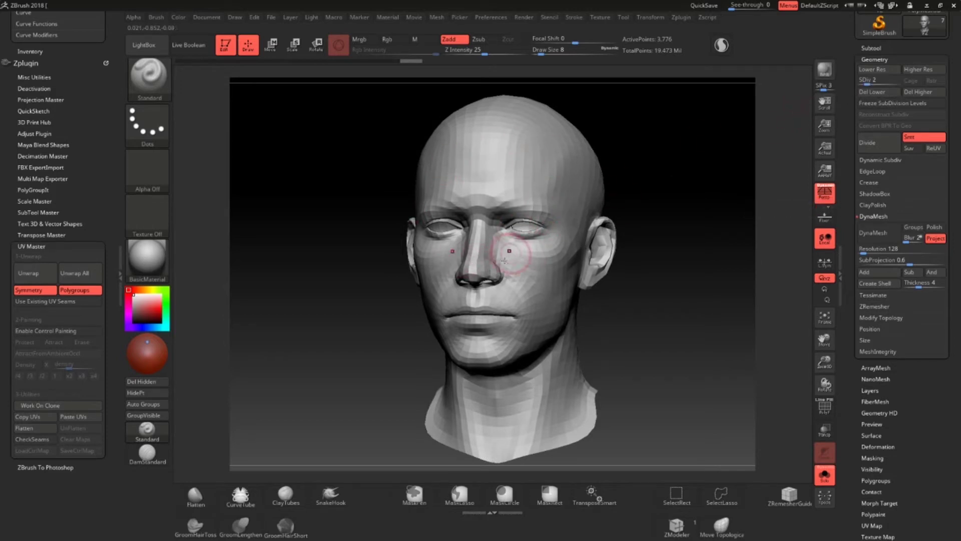
right_click_drag(547, 241, 500, 211)
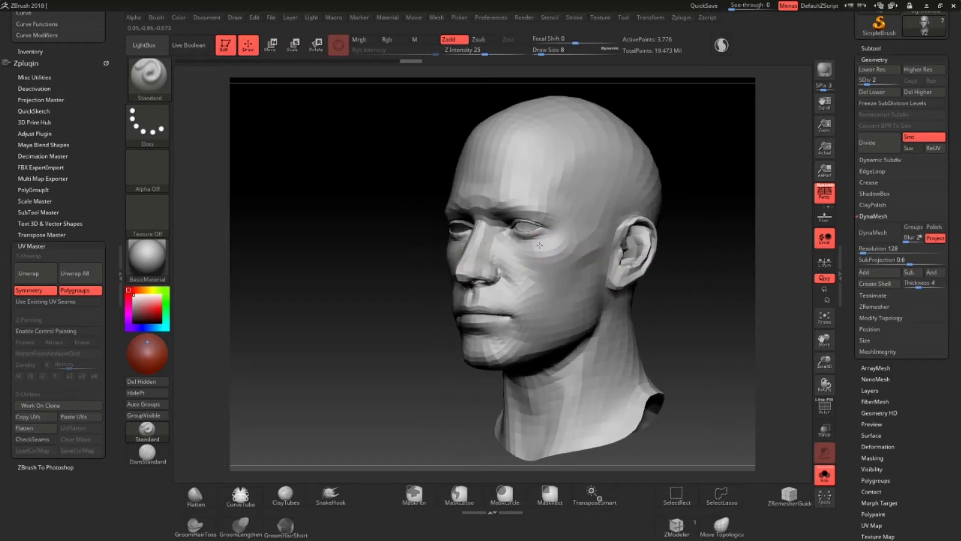
mouse_move(475, 265)
right_mouse_down()
mouse_move(483, 246)
mouse_move(511, 237)
mouse_move(530, 246)
mouse_move(523, 254)
right_mouse_up()
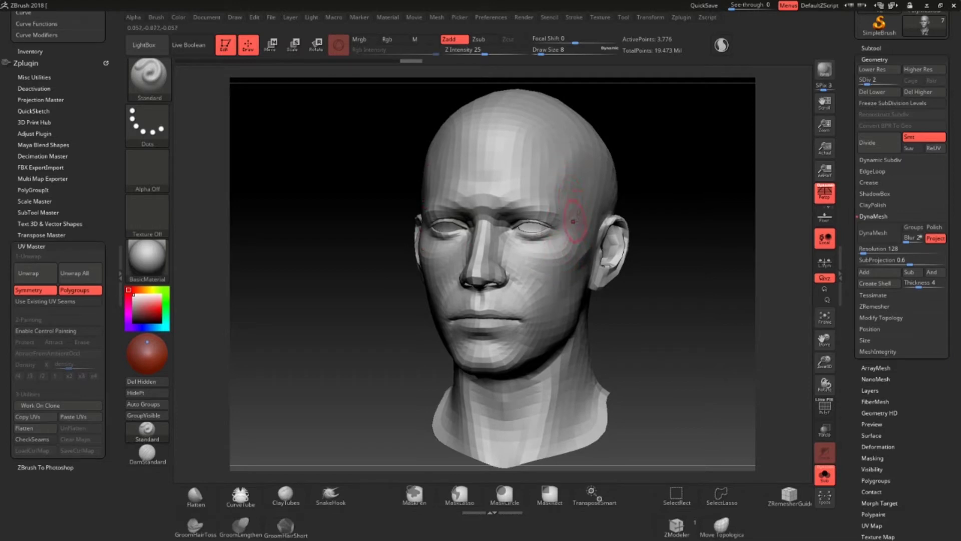
Export the selected low-resolution head as an FBX file named HeadLow to the Pictures folder
left_click(681, 18)
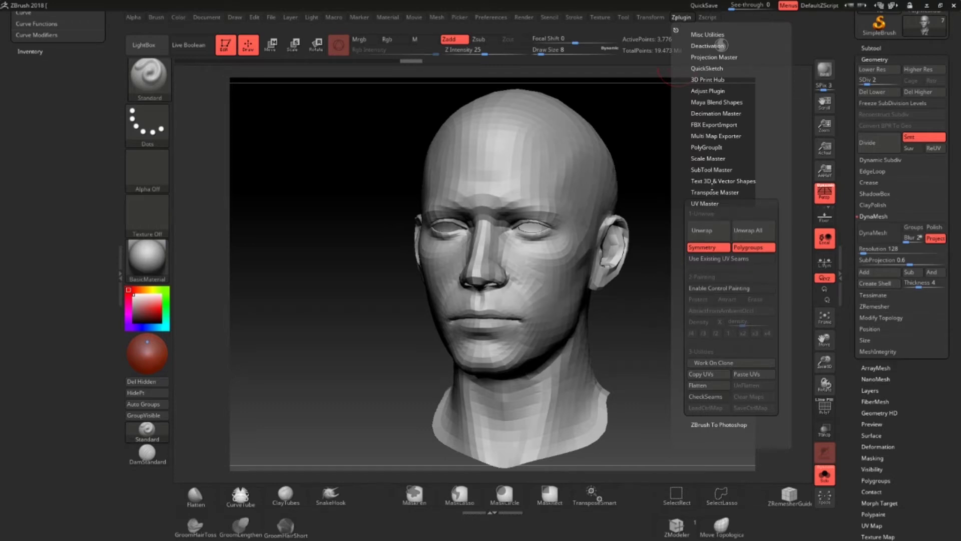
left_click(710, 124)
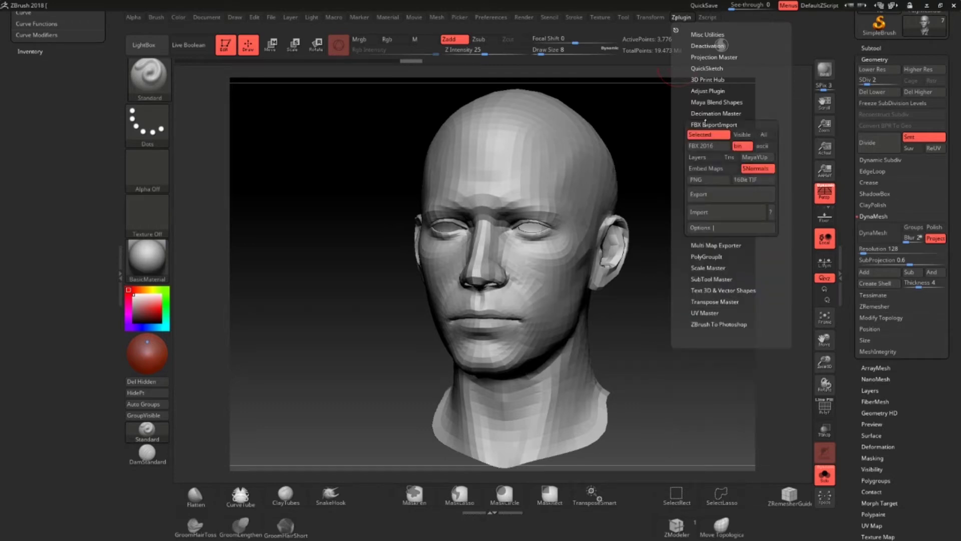
left_click(716, 197)
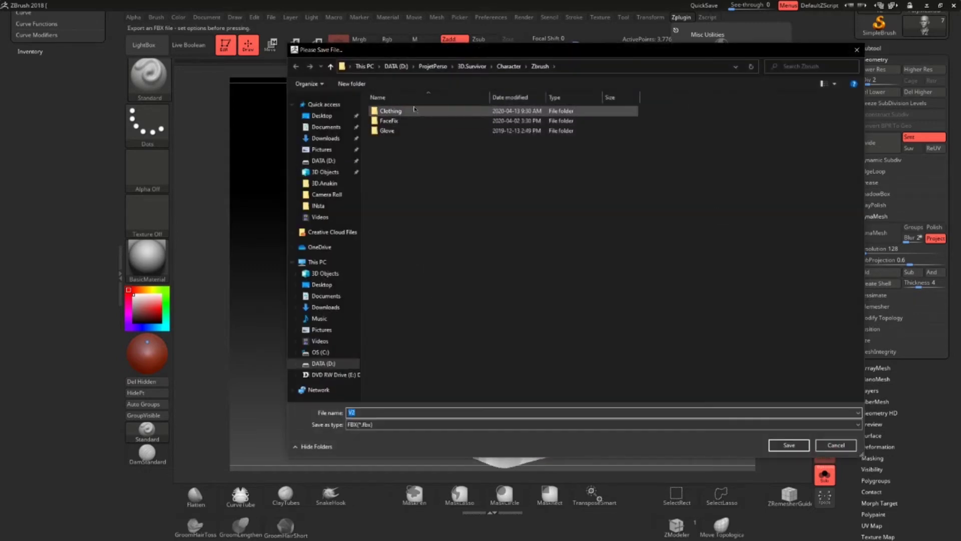
left_click(320, 150)
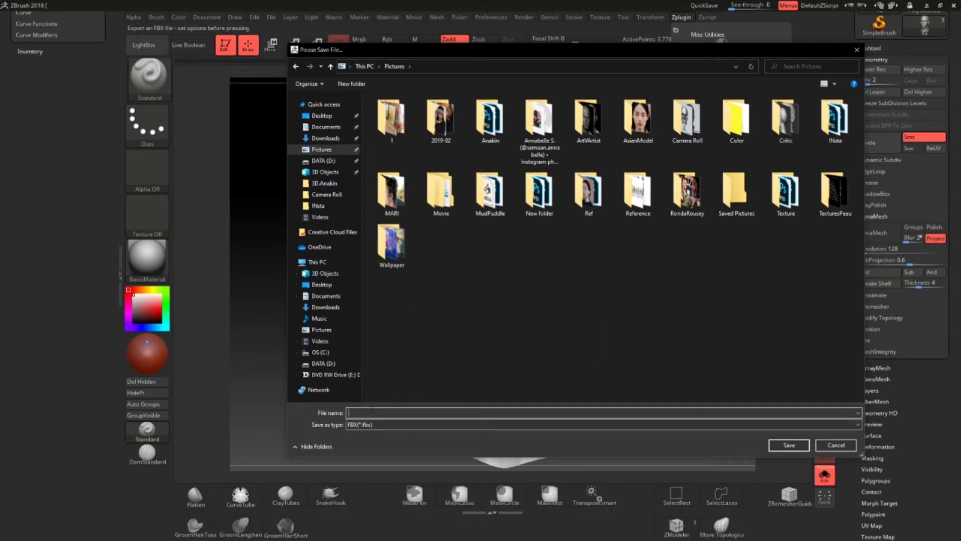
type("Head")
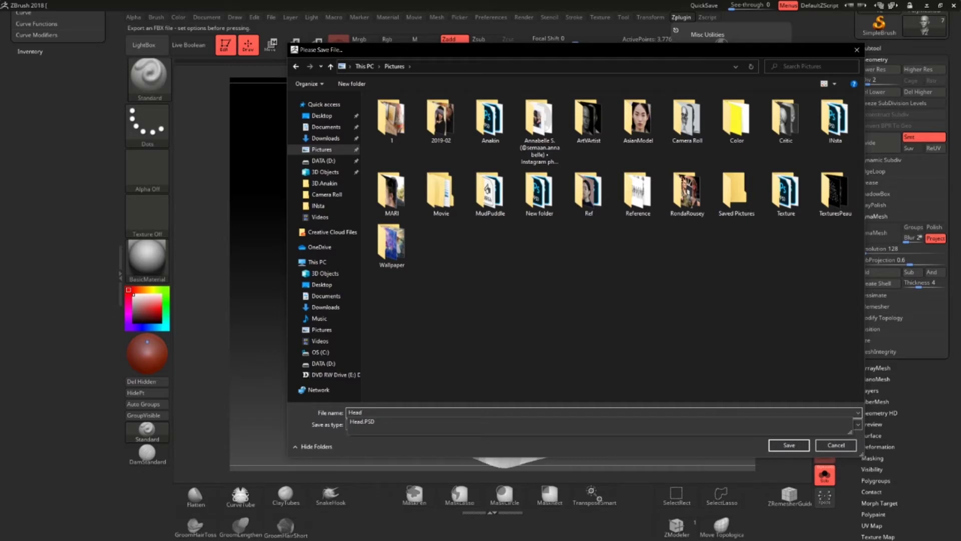
type("Lo")
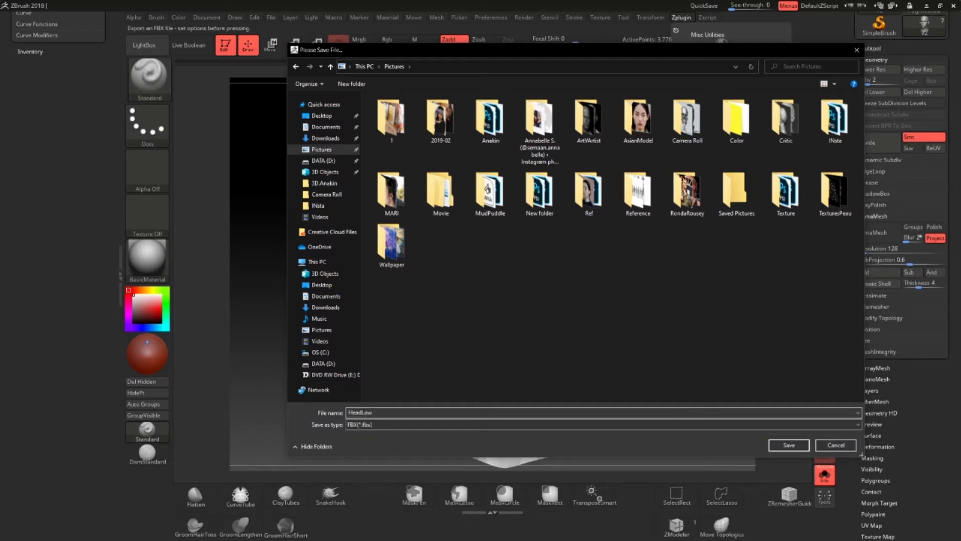
type("w")
key("Return")
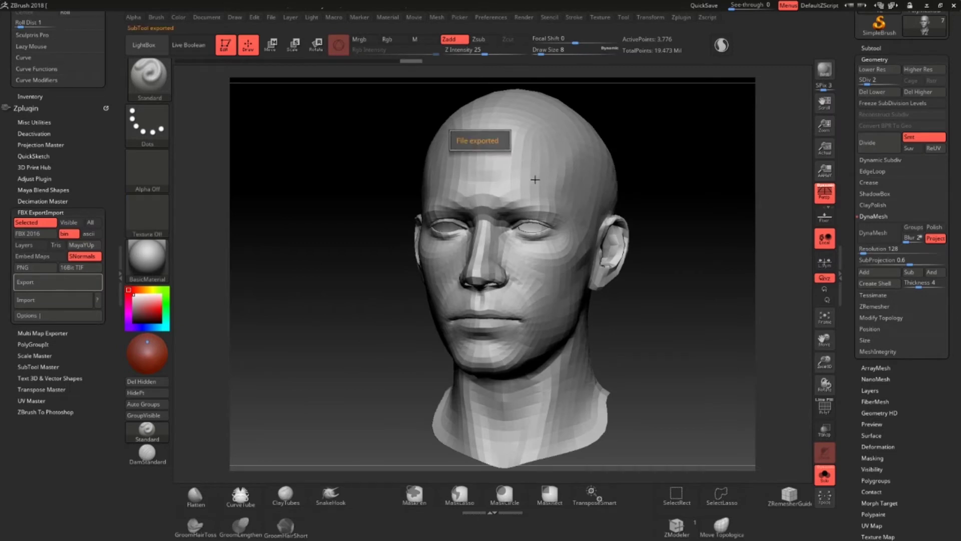
right_click_drag(572, 220, 561, 221, "alt")
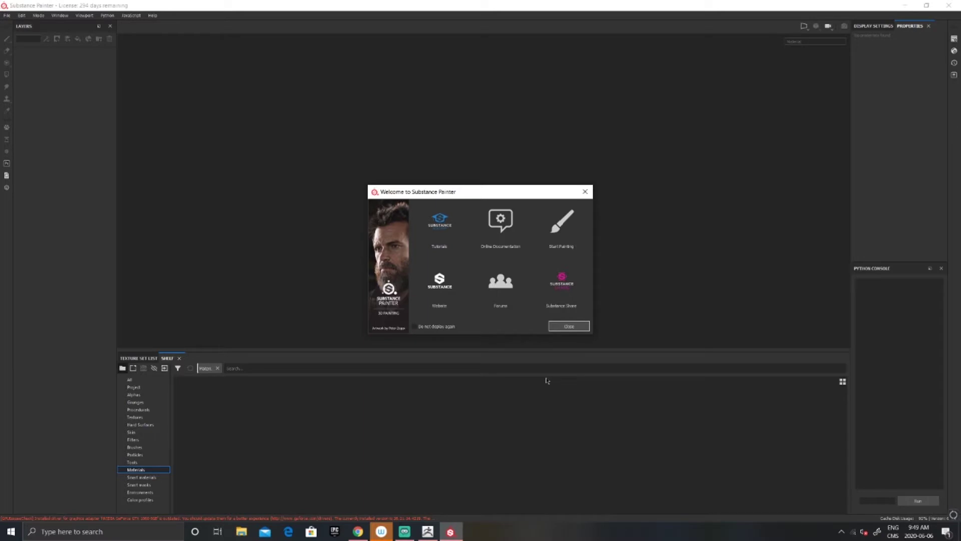
Switch to Substance Painter, dismiss the welcome window, and start a new project with the HeadLow mesh from the Pictures folder
left_click(569, 325)
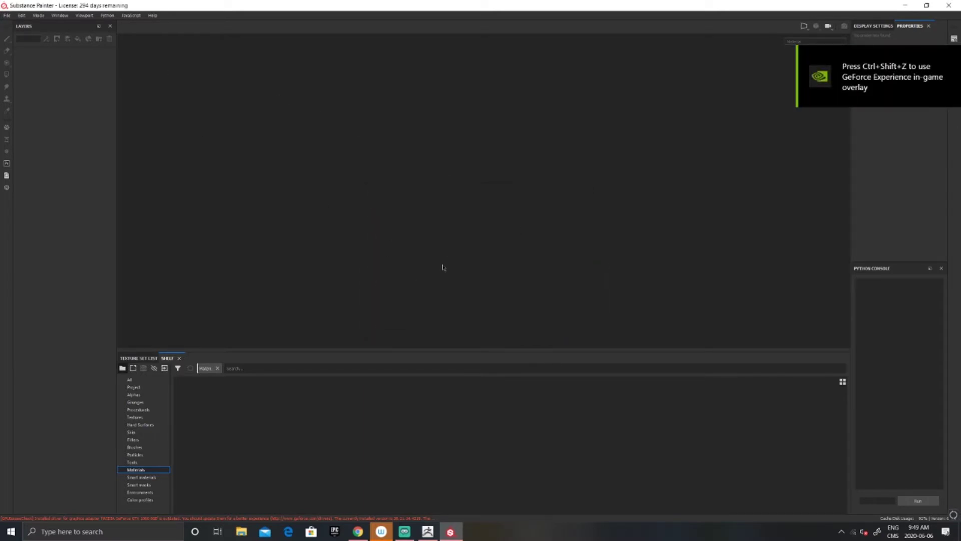
left_click(8, 16)
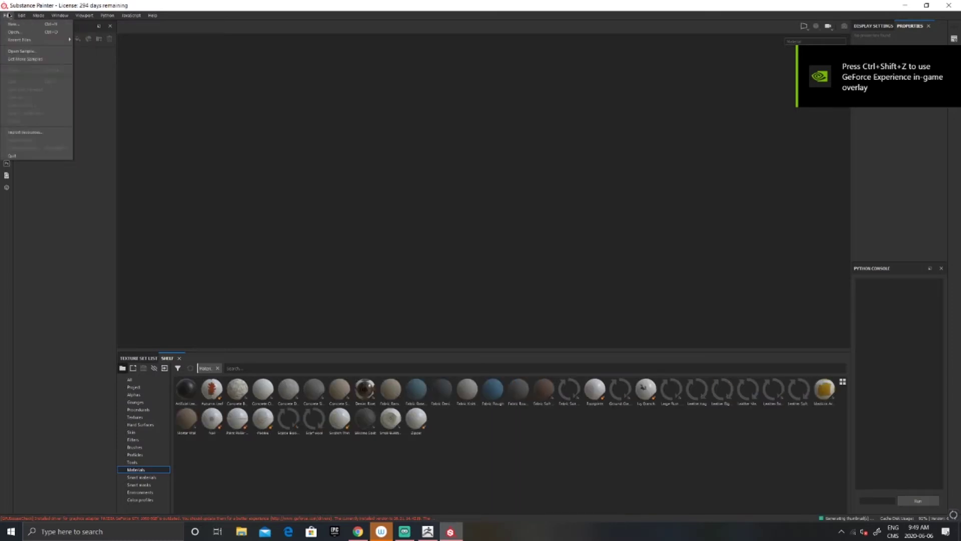
left_click(12, 24)
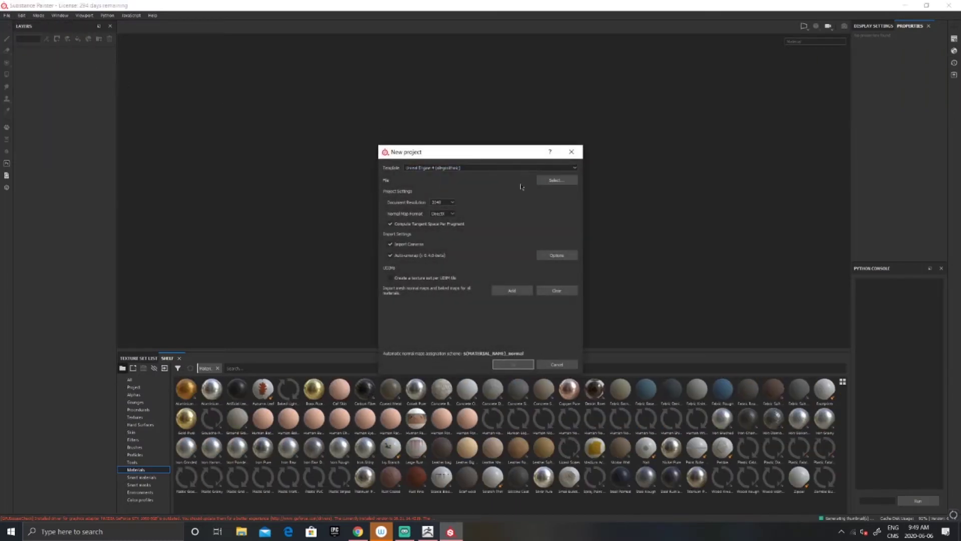
left_click(553, 180)
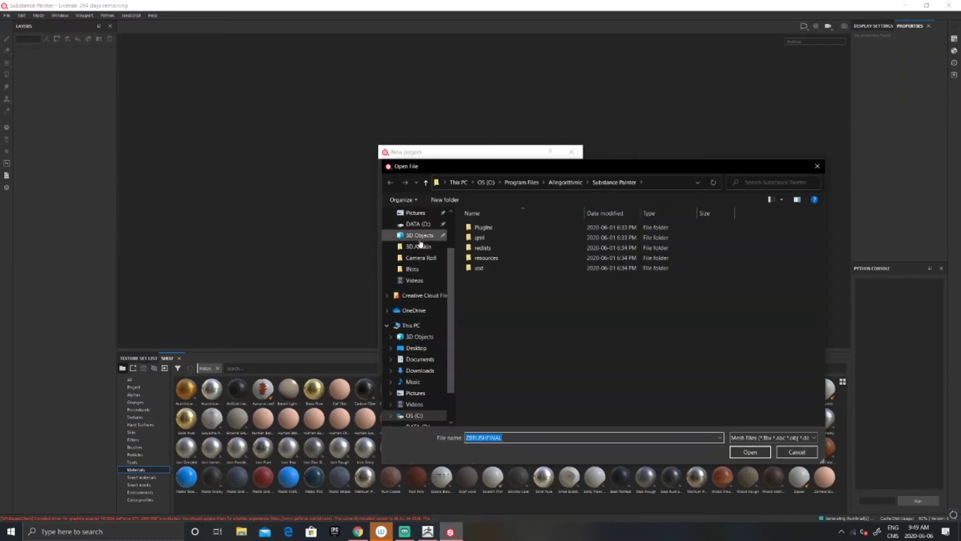
left_click(420, 235)
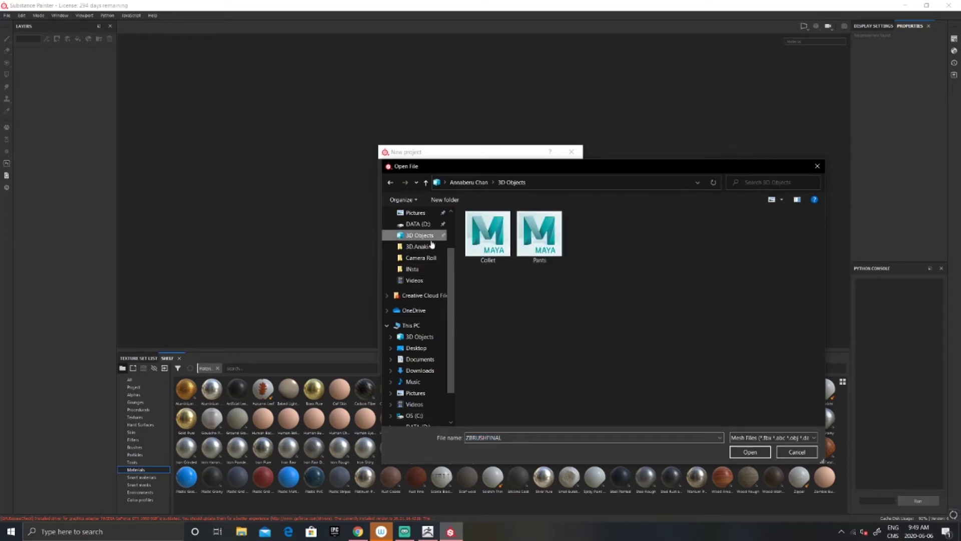
scroll(411, 265, "up", 2)
left_click(411, 265)
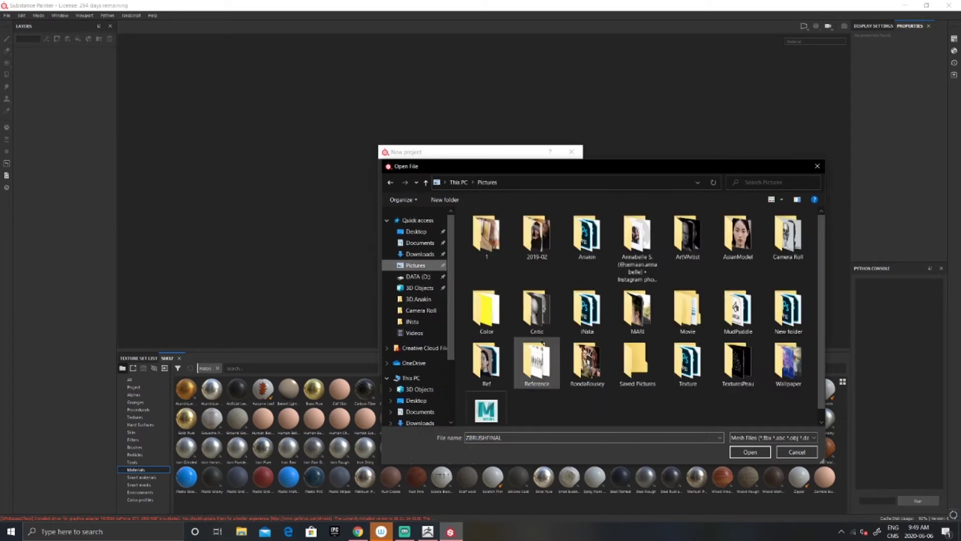
scroll(508, 392, "down", 1)
left_click(490, 399)
left_click(750, 452)
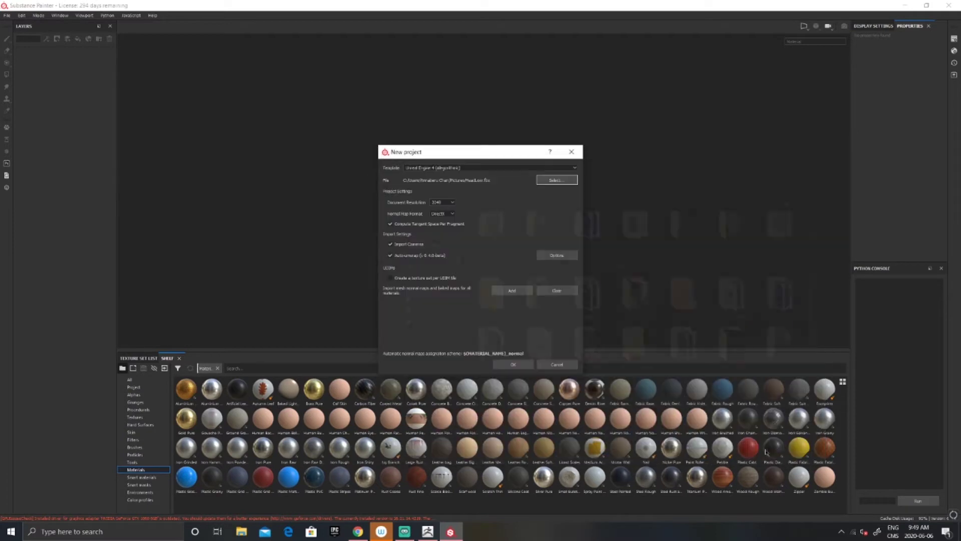
Create the project with a document resolution of 2048 and view the imported head at an angle
left_click(449, 203)
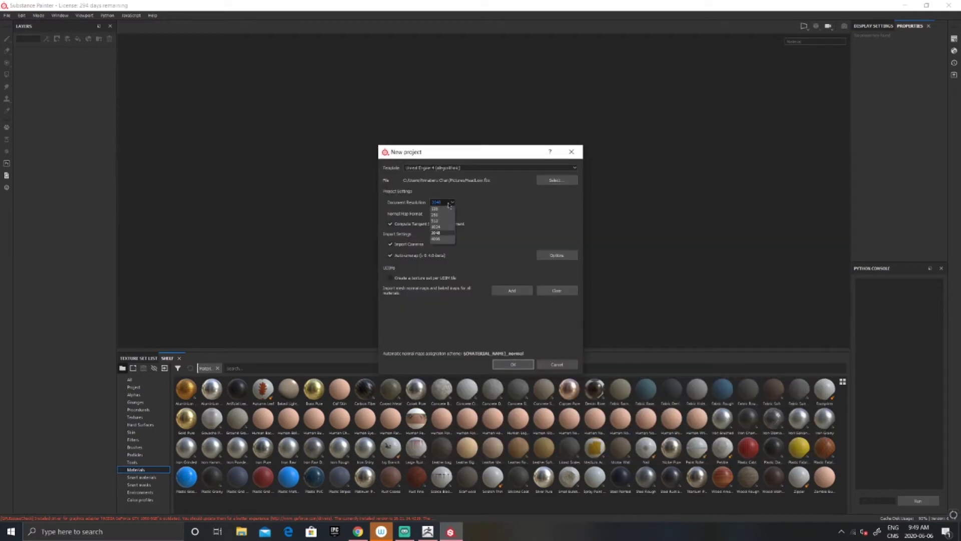
left_click(442, 234)
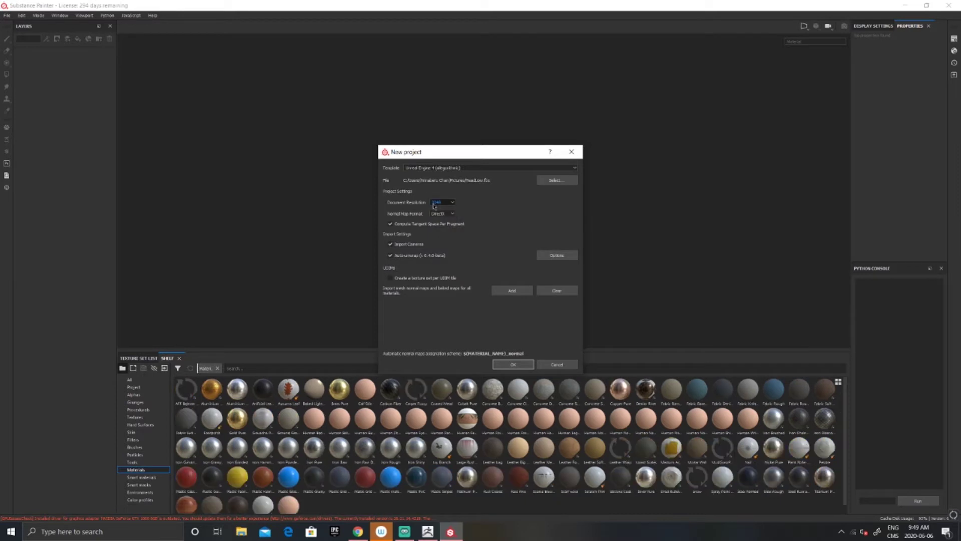
left_click(515, 364)
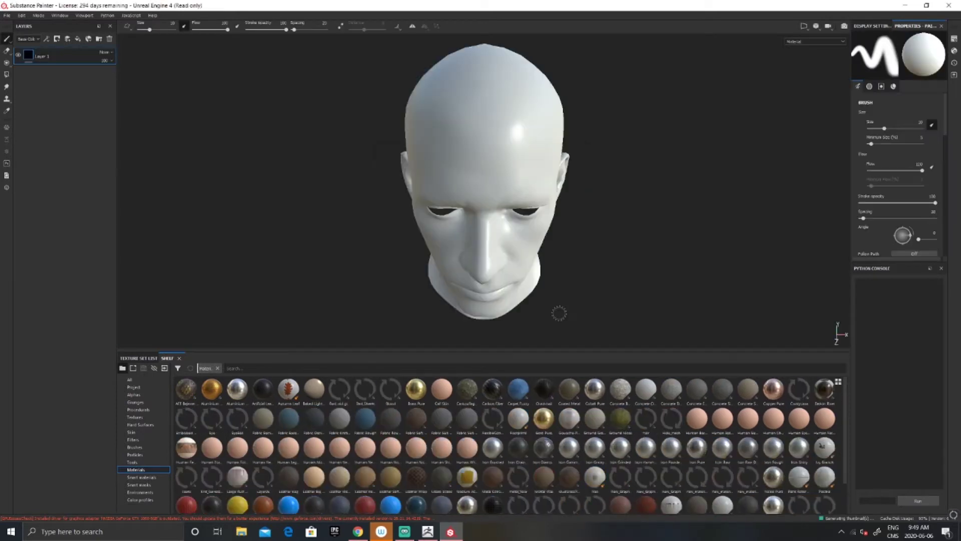
left_click_drag(586, 273, 526, 264, "alt")
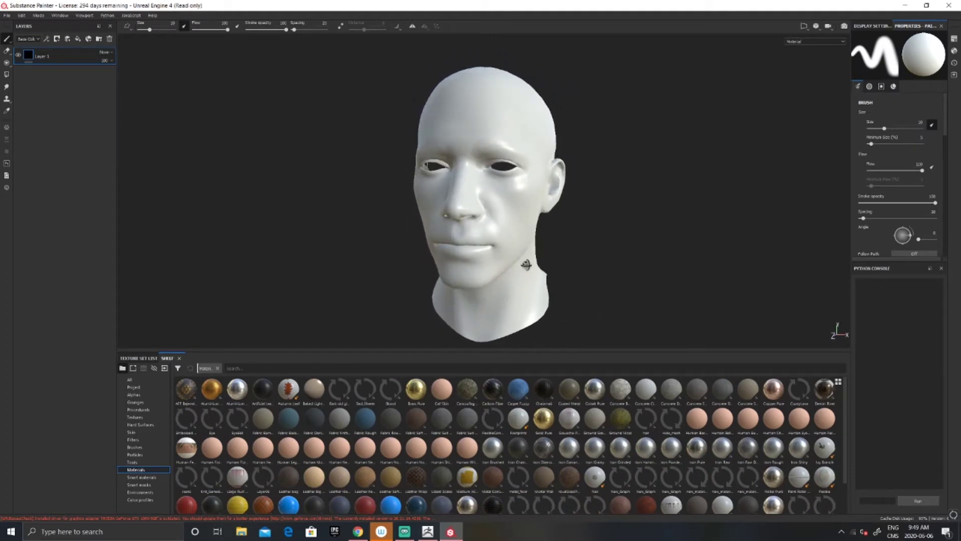
Show the texture library and add the displacement map image from the Pictures folder for import
left_click(134, 417)
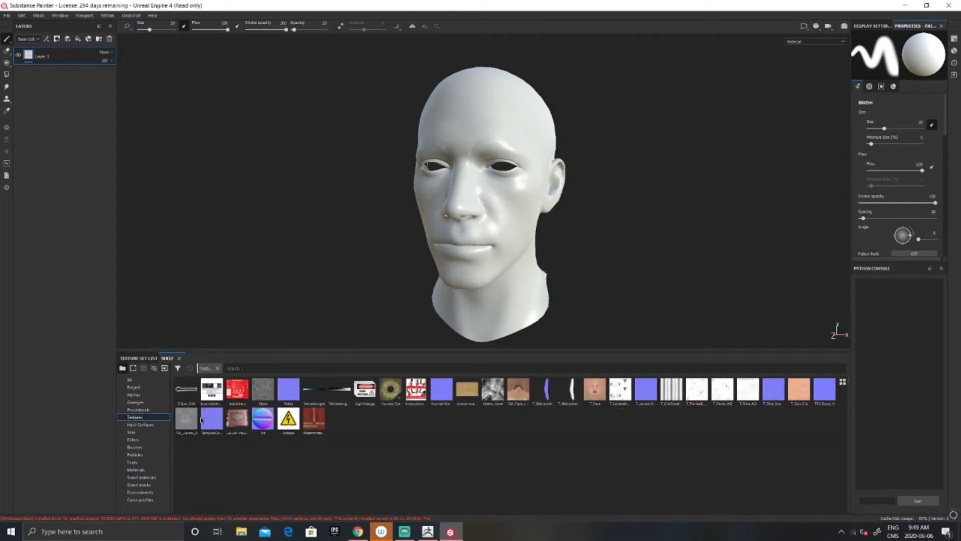
left_click(241, 531)
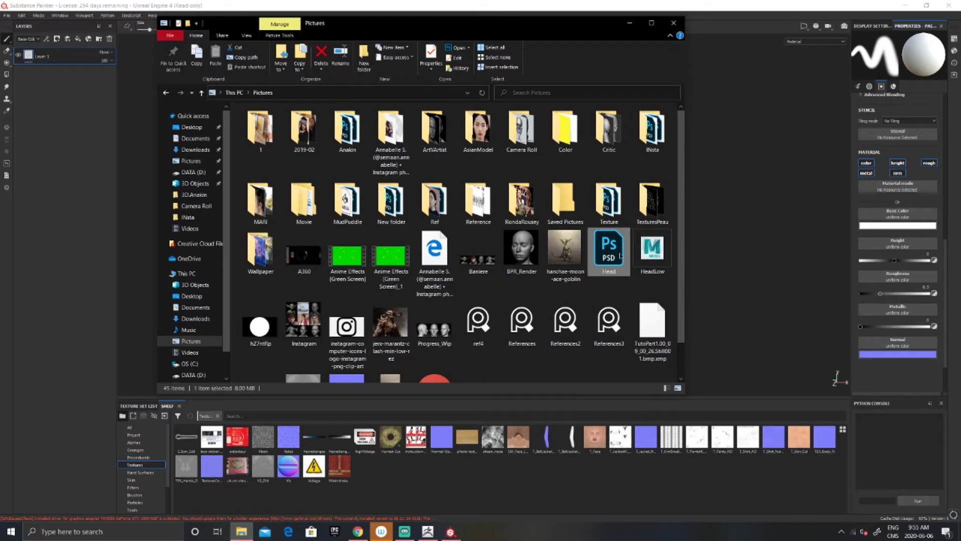
mouse_move(611, 248)
left_mouse_down()
mouse_move(574, 465)
mouse_move(446, 466)
mouse_move(511, 473)
left_mouse_up()
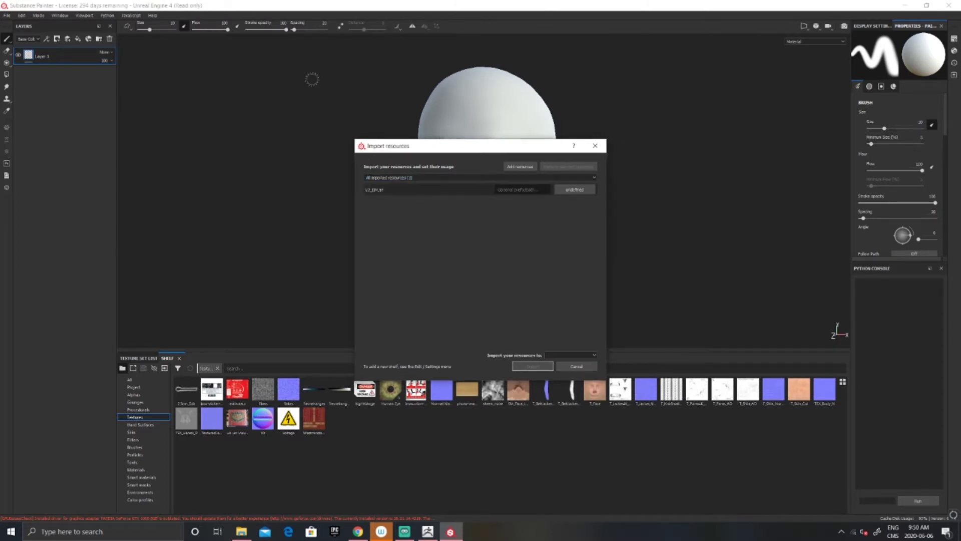
Set the V2_DM image's usage to texture, import it into the current session, and locate it among the textures
left_click(576, 190)
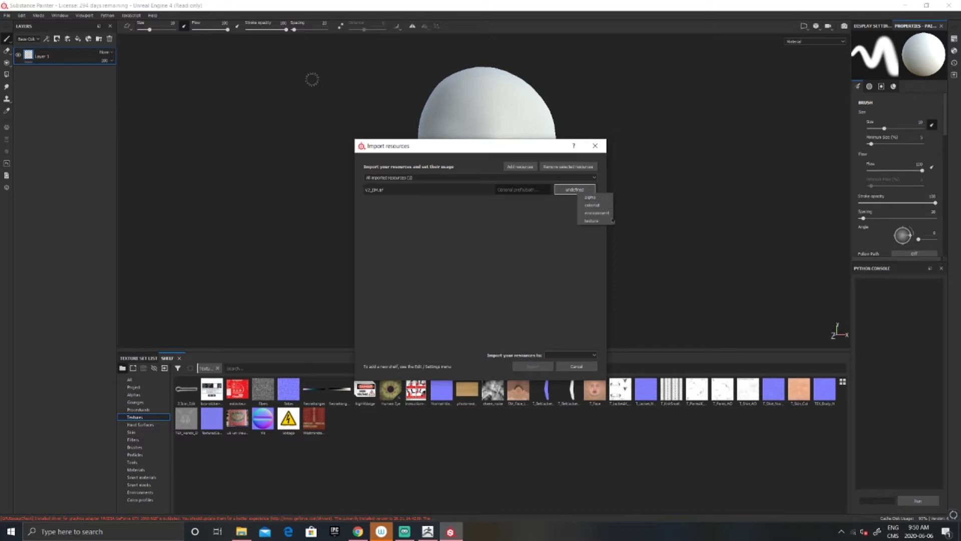
left_click(591, 221)
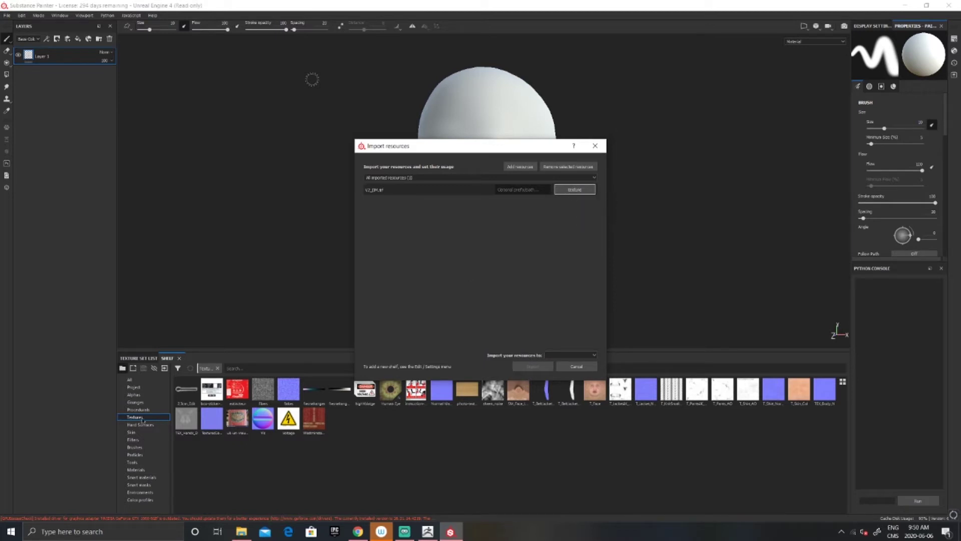
left_click(566, 355)
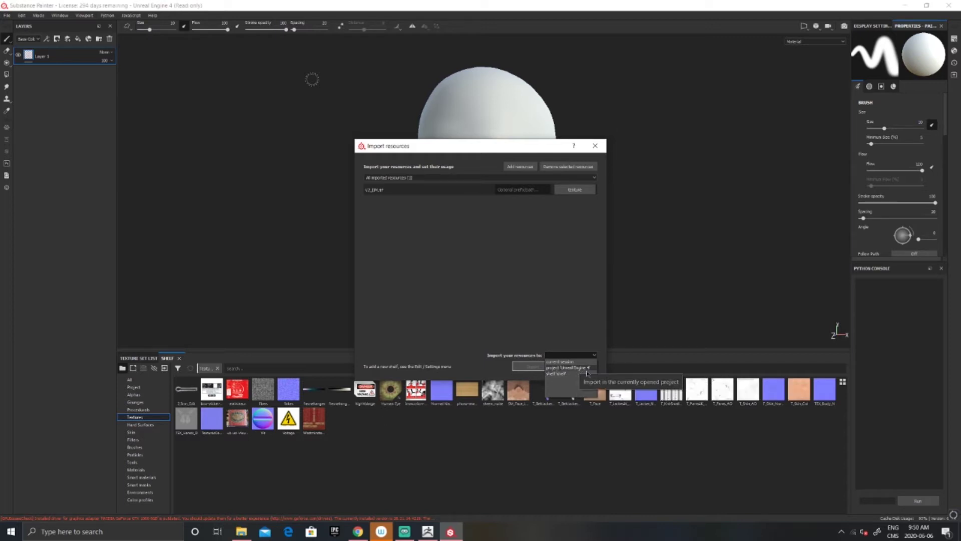
left_click(565, 361)
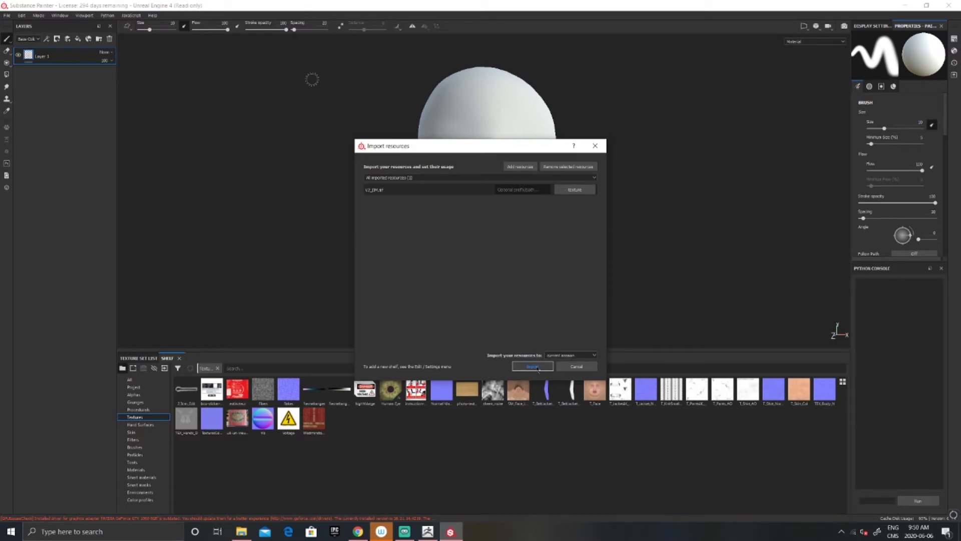
left_click(532, 367)
scroll(557, 448, "down", 2)
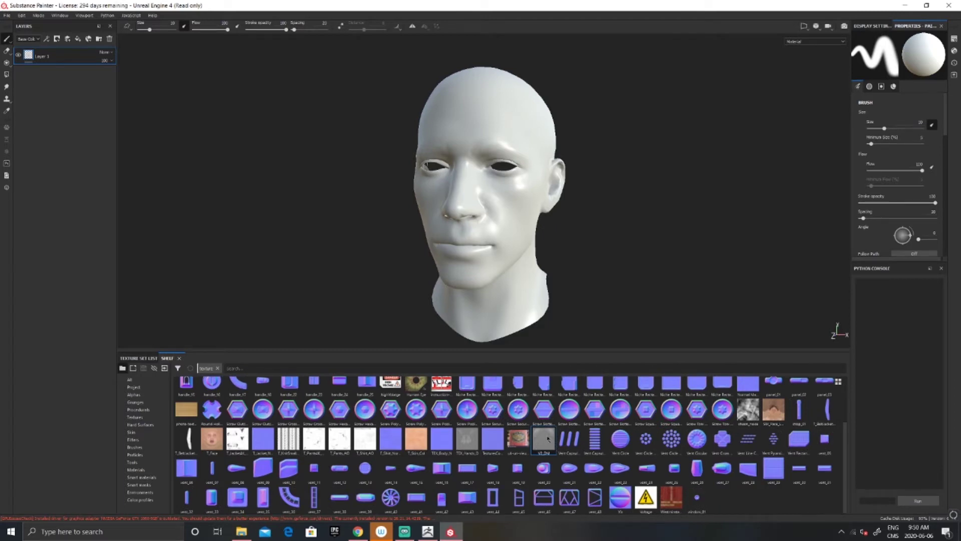
Turn the head to face the front and activate the Projection tool on Layer 1
middle_click_drag(508, 240, 504, 230, "alt")
right_click_drag(499, 189, 498, 212, "alt")
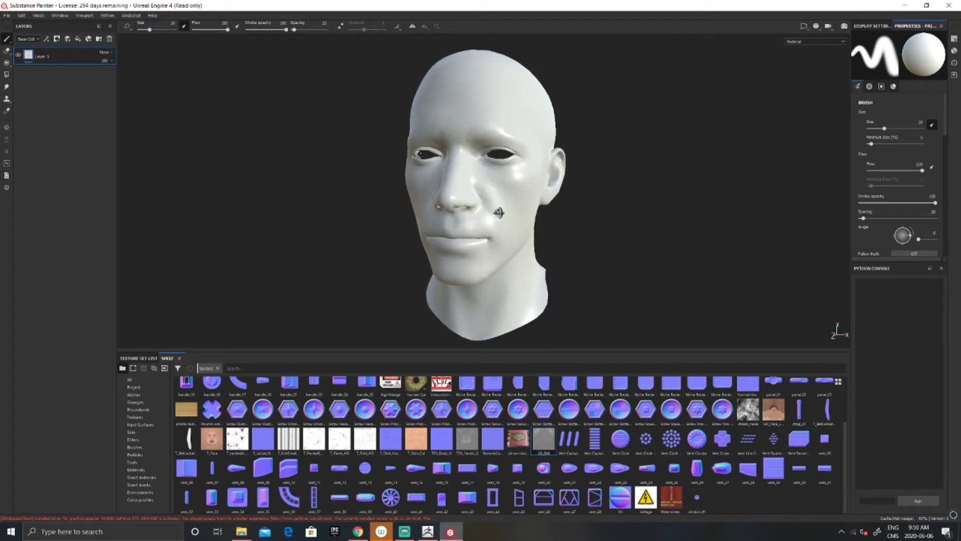
left_click_drag(499, 212, 532, 223, "alt")
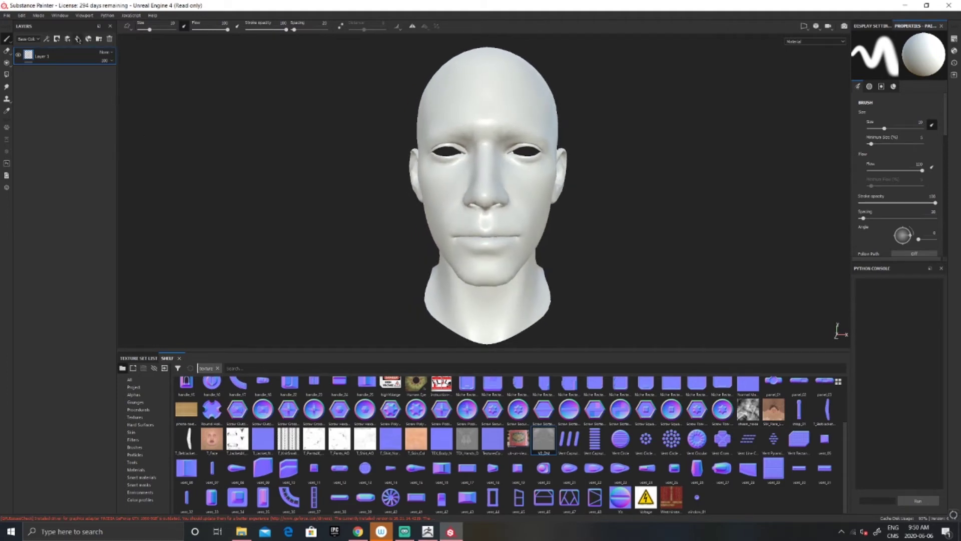
double_click(40, 56)
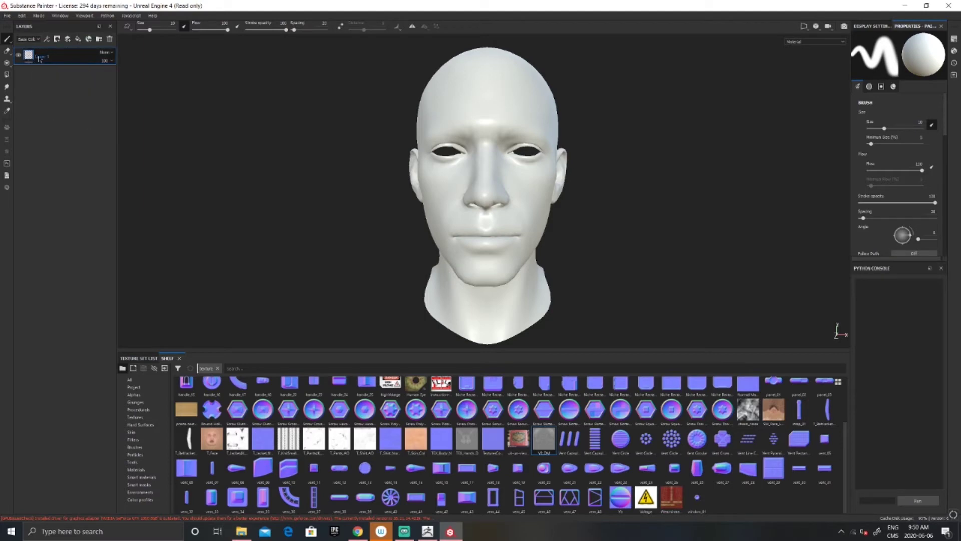
key("Return")
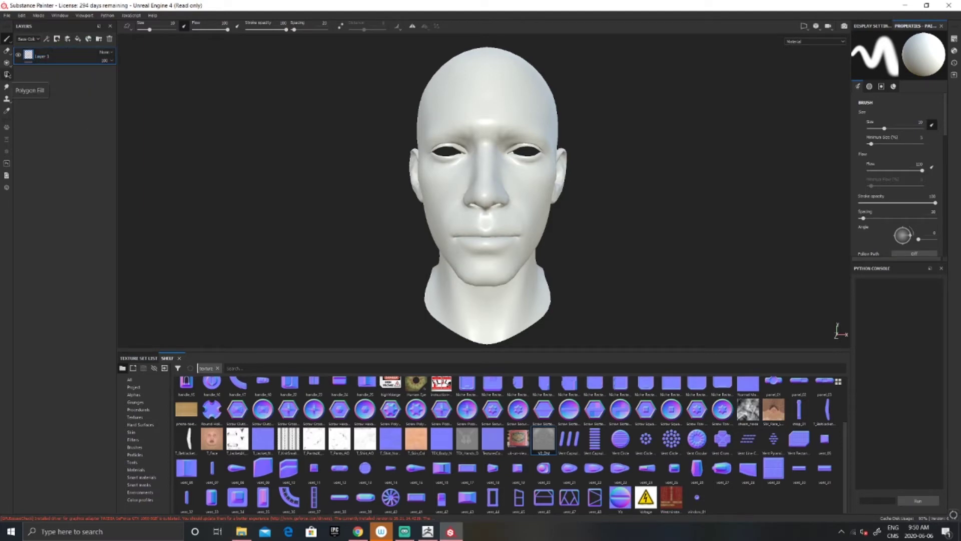
left_click(6, 63)
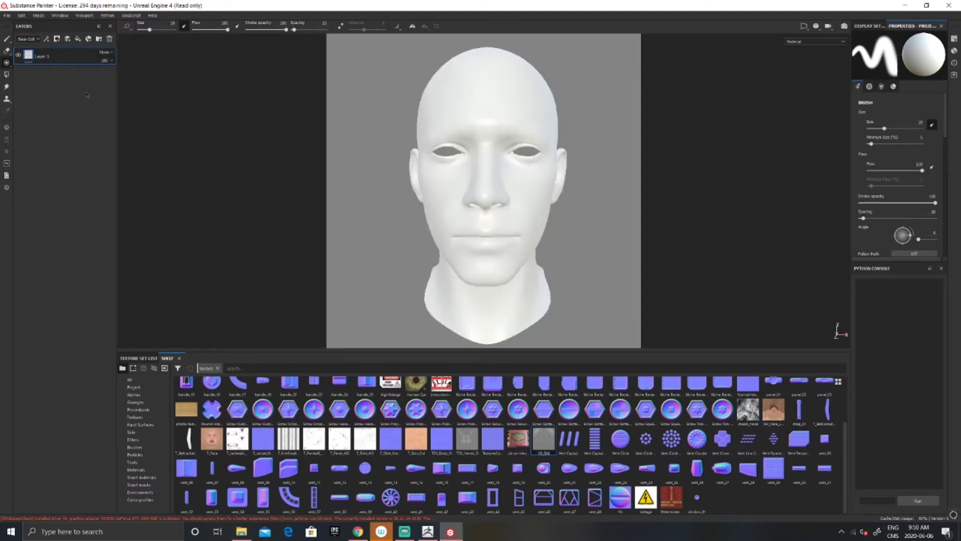
middle_click_drag(527, 161, 528, 175, "alt")
scroll(528, 176, "down", 1)
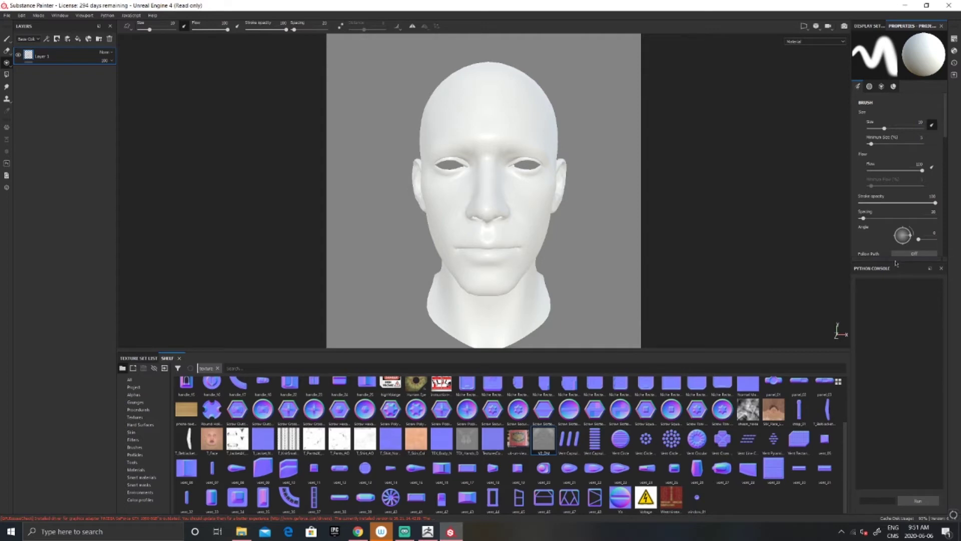
Assign the V2_DM texture to the Base Color of the projection material
left_click_drag(895, 264, 892, 396)
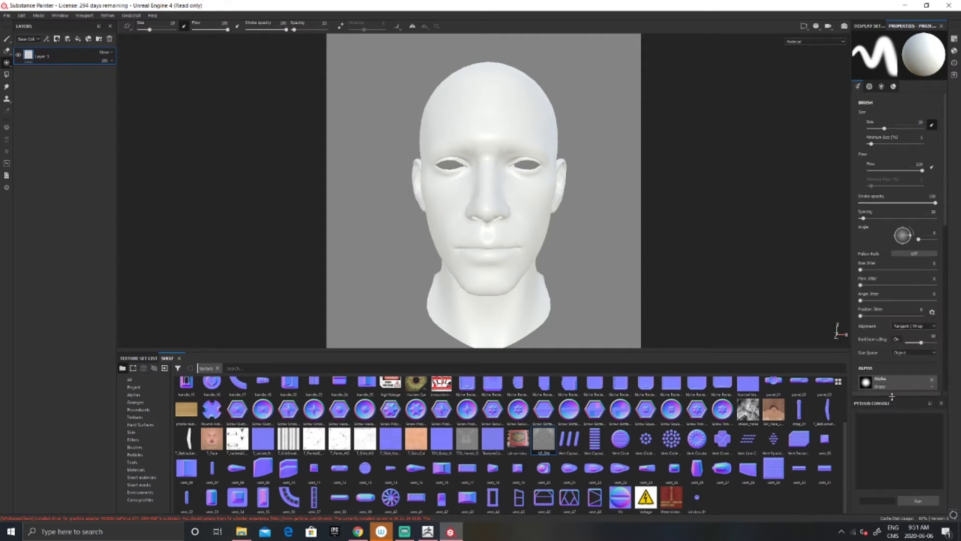
scroll(886, 247, "down", 1)
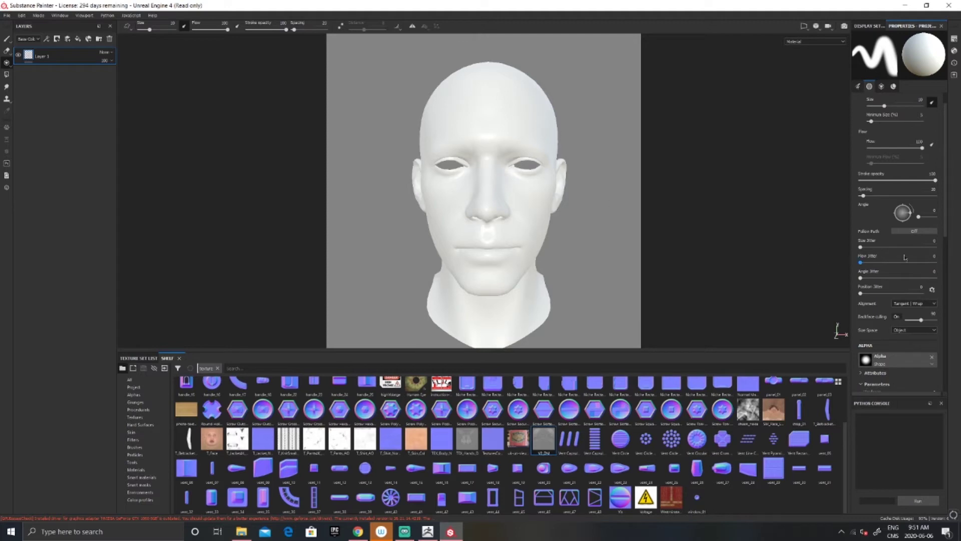
scroll(904, 257, "down", 15)
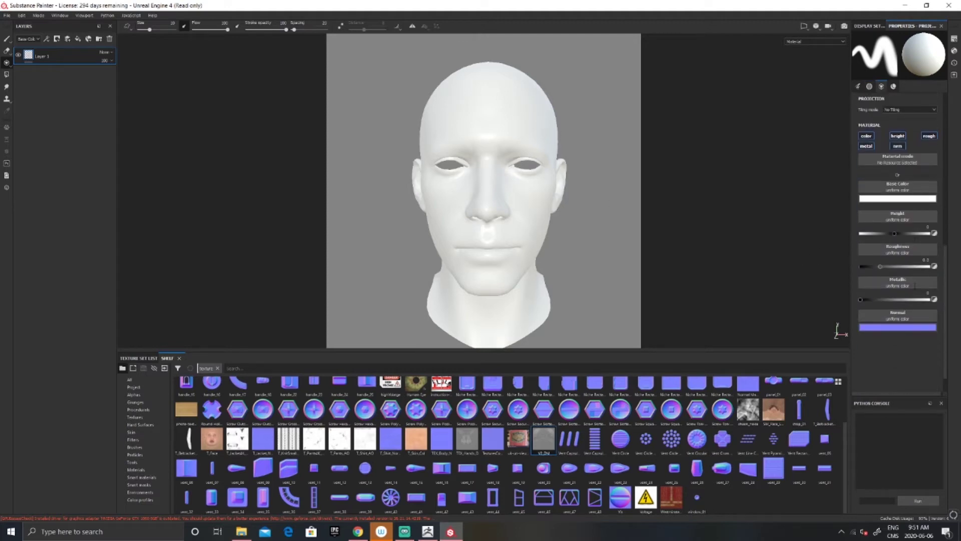
mouse_move(545, 440)
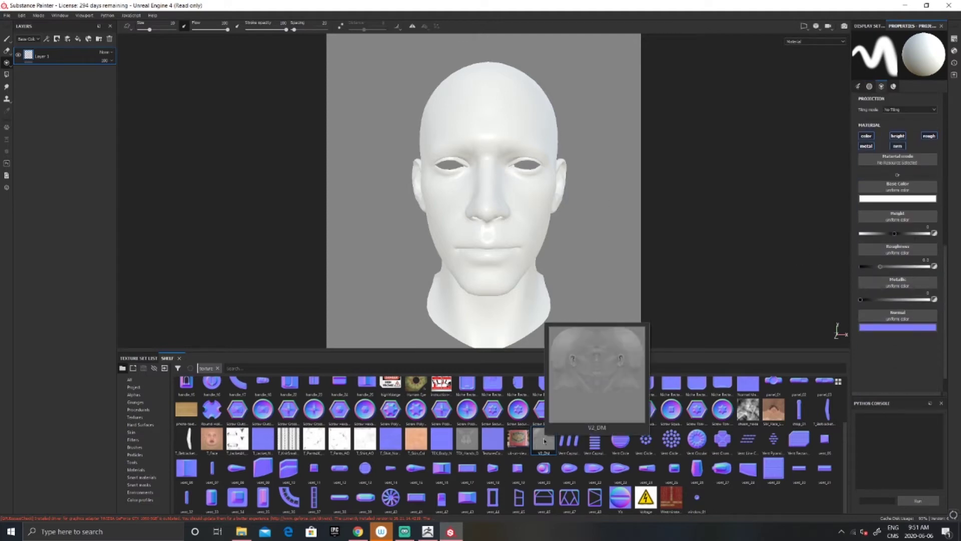
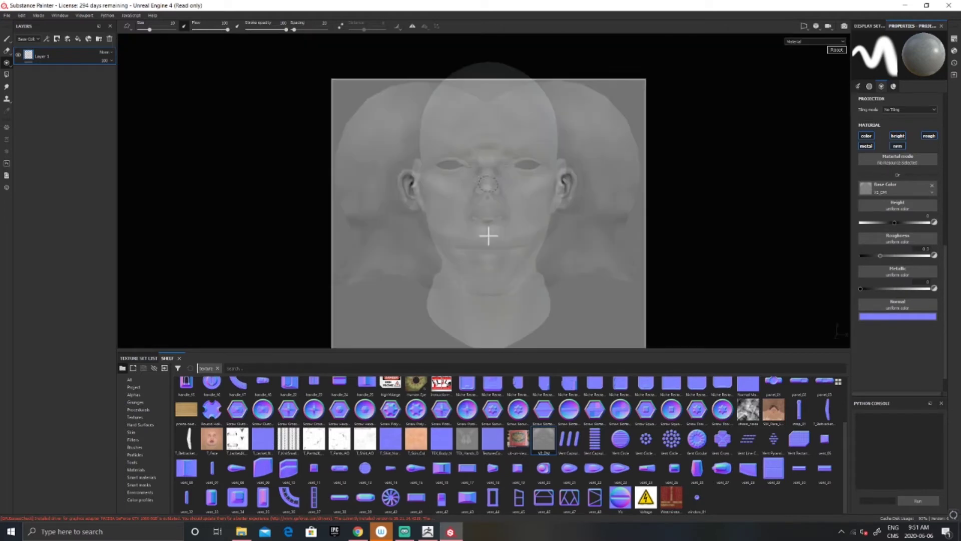
Enlarge and move the V2_DM projection so its facial features line up with the head's face in the 3D view
scroll(489, 236, "up", 5)
middle_click_drag(518, 174, 521, 237)
right_click_drag(518, 236, 509, 235)
middle_click_drag(509, 235, 508, 226)
right_click_drag(506, 225, 503, 225)
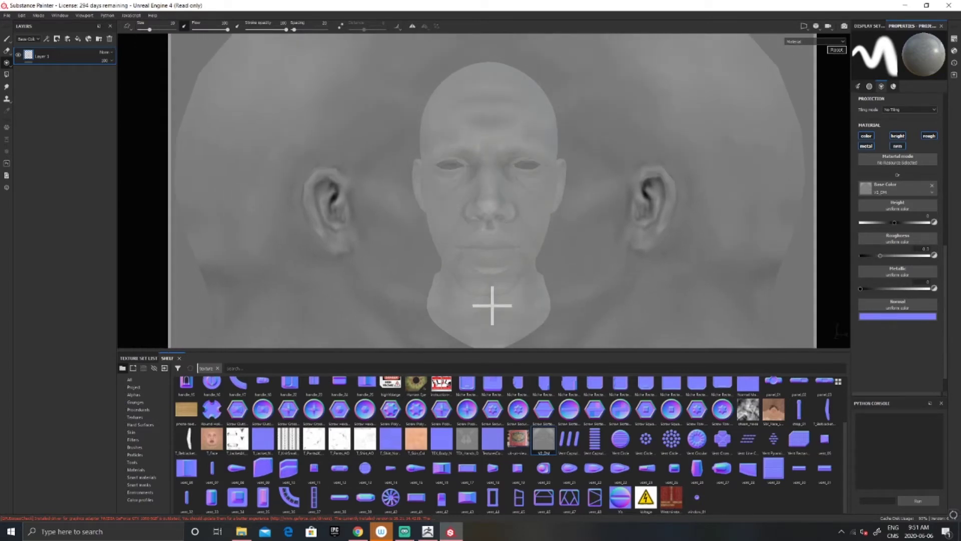
middle_click_drag(503, 225, 501, 222)
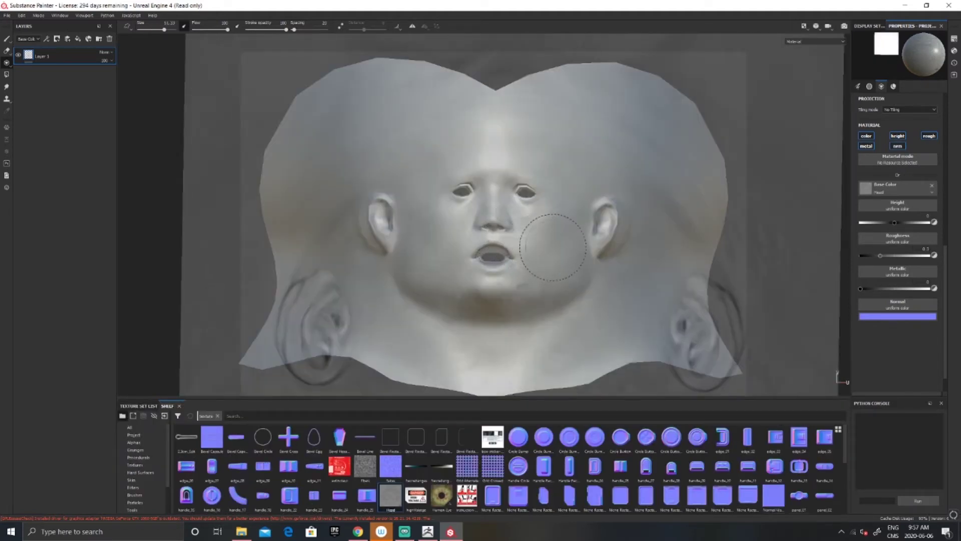
Scale and move the Head projection over the unwrapped head until its eyes, nose and mouth match the UV layout
key("s")
middle_click_drag(583, 270, 590, 208)
left_click_drag(590, 208, 390, 161)
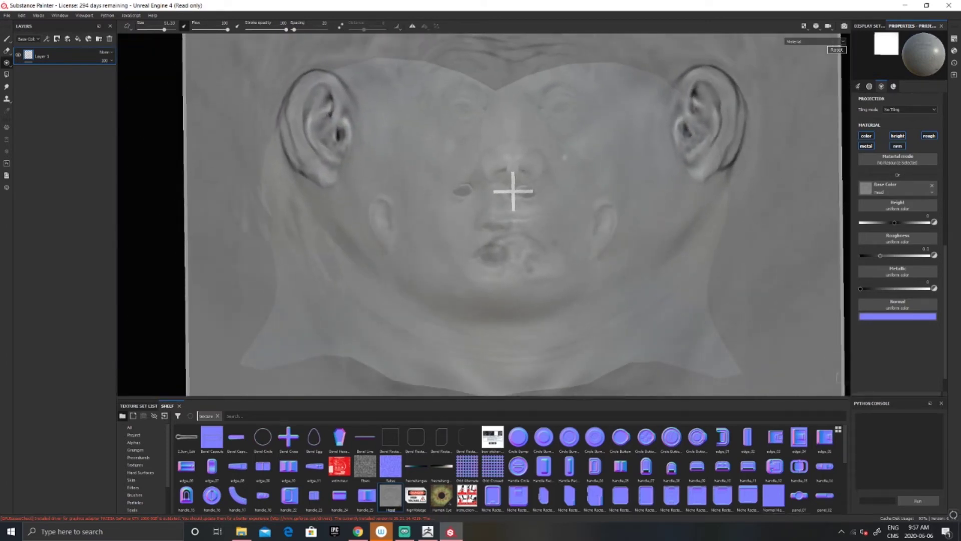
middle_click_drag(494, 233, 507, 220, "alt")
right_click_drag(507, 220, 761, 358, "alt")
scroll(586, 193, "up", 3)
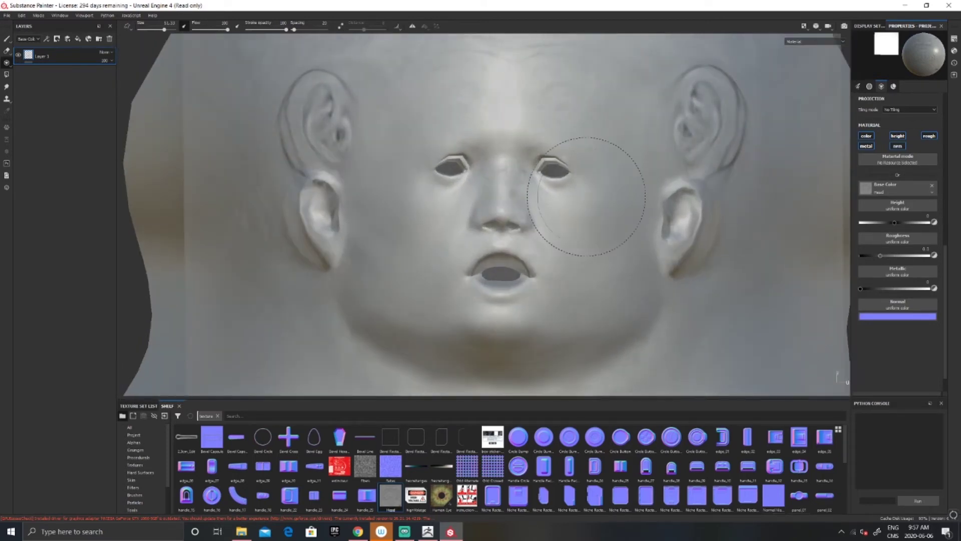
middle_click_drag(601, 215, 616, 209, "alt")
key("s")
middle_click_drag(611, 165, 604, 208)
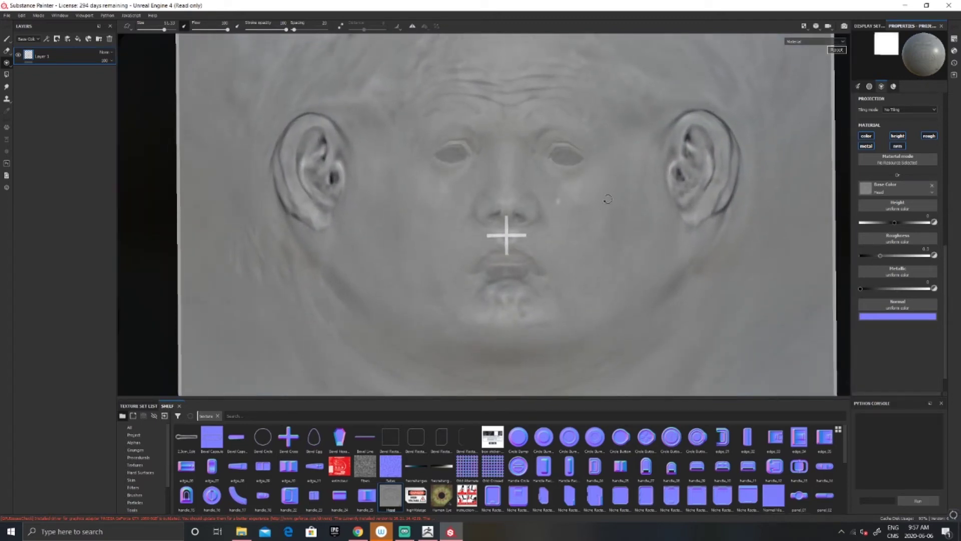
Project the skin detail onto the nose, cheeks, forehead and the area around the mouth, using a smaller brush near the lips
key("m")
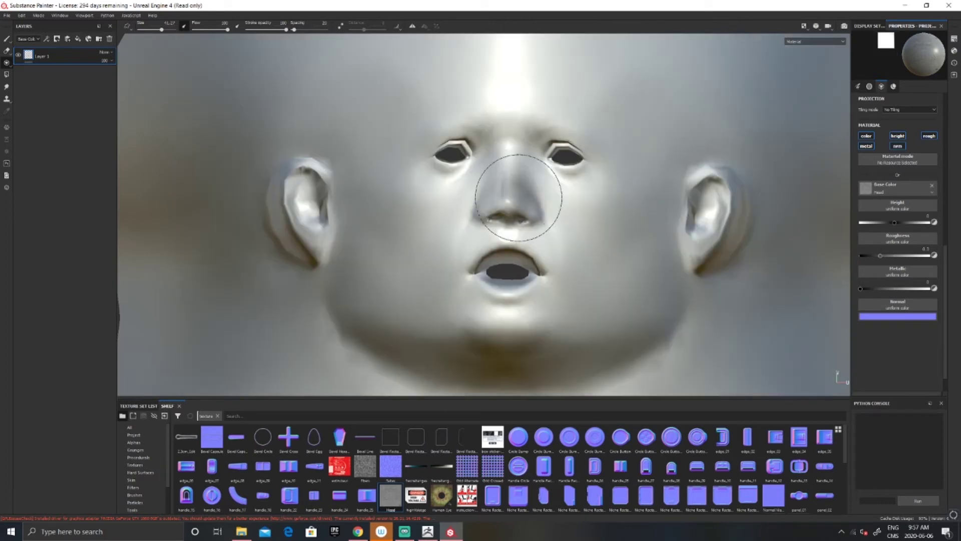
mouse_move(499, 199)
left_mouse_down()
mouse_move(524, 204)
mouse_move(527, 185)
left_mouse_up()
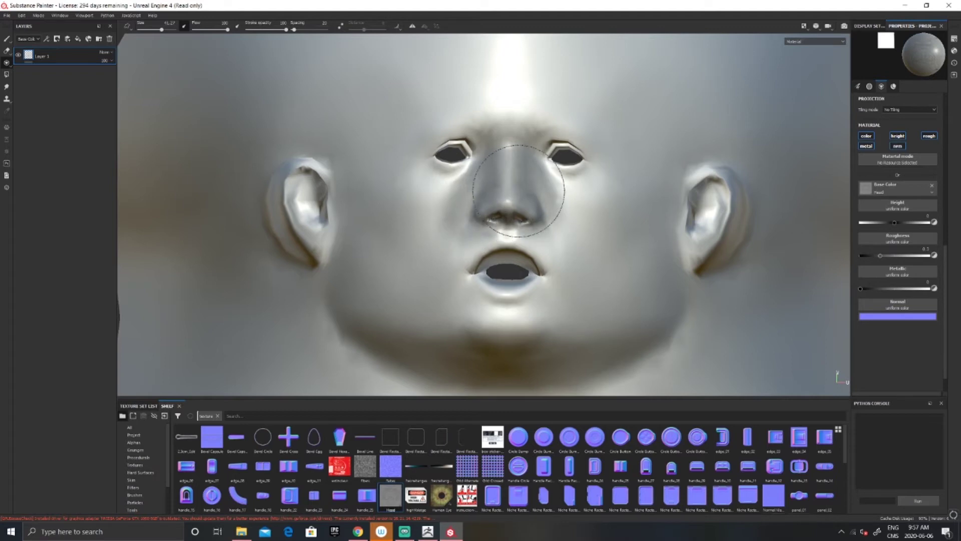
mouse_move(556, 217)
left_mouse_down()
mouse_move(590, 221)
mouse_move(579, 225)
mouse_move(621, 188)
left_mouse_up()
mouse_move(470, 209)
left_mouse_down()
mouse_move(414, 214)
mouse_move(436, 220)
mouse_move(431, 180)
left_mouse_up()
mouse_move(498, 108)
left_mouse_down()
mouse_move(489, 97)
mouse_move(467, 103)
mouse_move(564, 108)
mouse_move(586, 98)
mouse_move(404, 101)
mouse_move(381, 166)
mouse_move(369, 110)
mouse_move(545, 69)
mouse_move(633, 129)
mouse_move(603, 290)
mouse_move(365, 251)
mouse_move(408, 285)
mouse_move(467, 308)
mouse_move(463, 222)
left_mouse_up()
right_click_drag(463, 221, 441, 221, "ctrl")
mouse_move(458, 248)
left_mouse_down()
mouse_move(461, 261)
mouse_move(554, 263)
left_mouse_up()
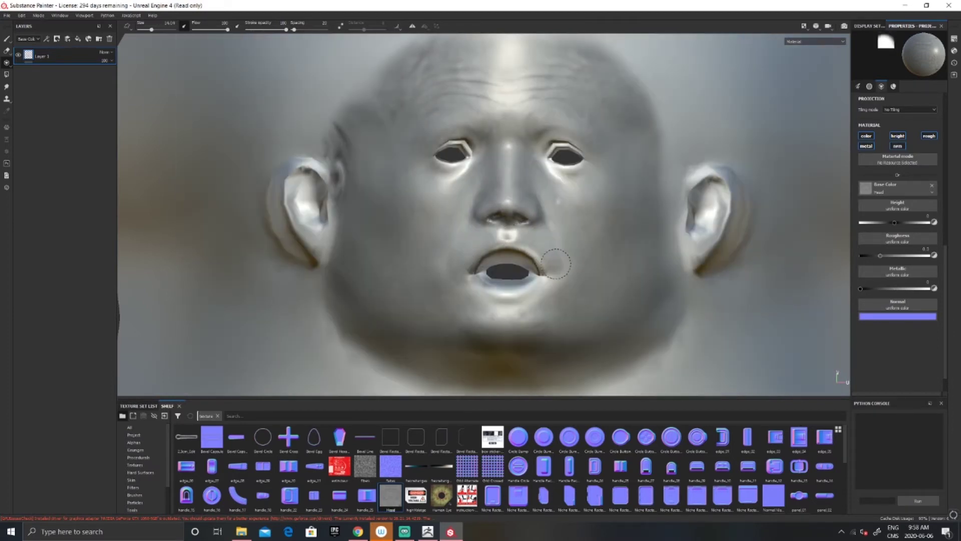
Adjust the scale of the projection around the mouth and project detail onto the lips and chin with a small brush
key("s")
right_click_drag(554, 263, 586, 253)
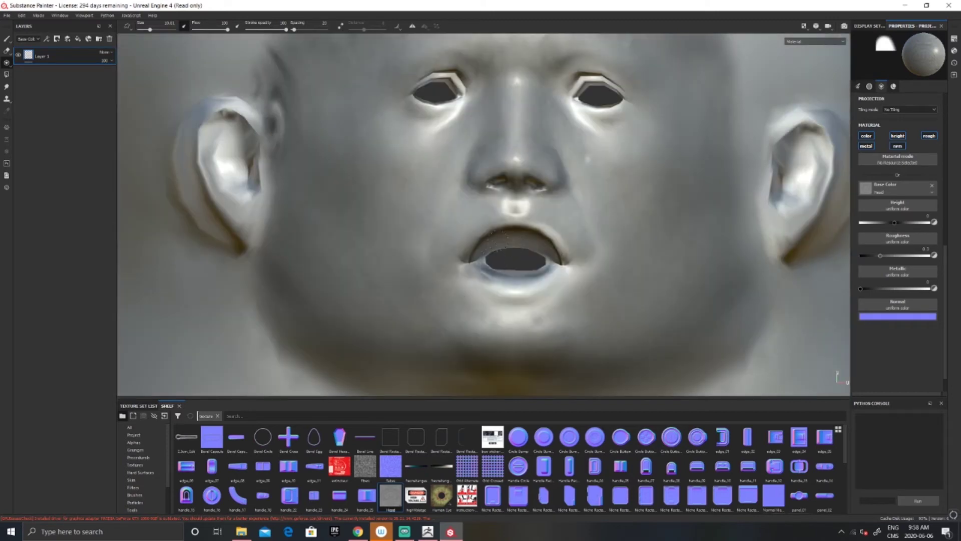
key("[")
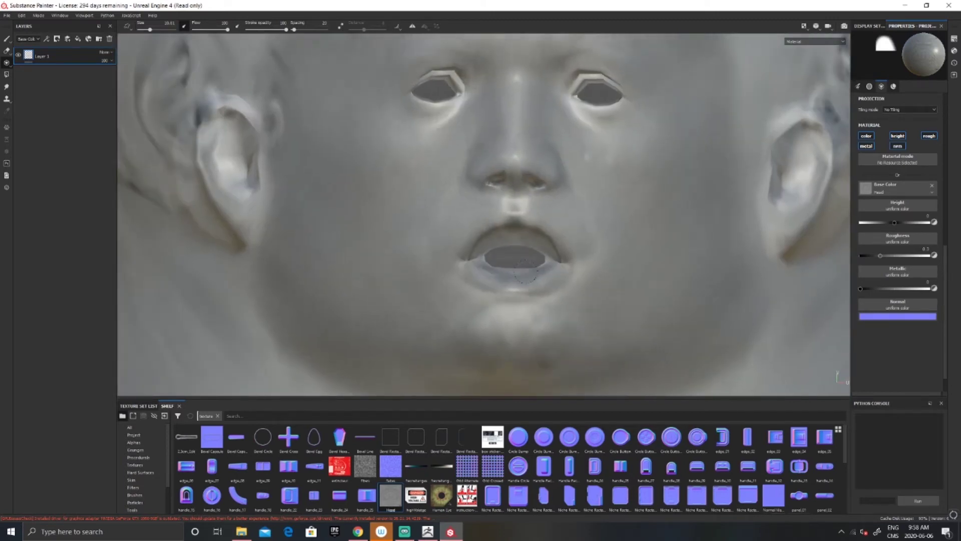
key("s")
mouse_move(536, 280)
right_mouse_down()
mouse_move(547, 266)
mouse_move(541, 272)
right_mouse_up()
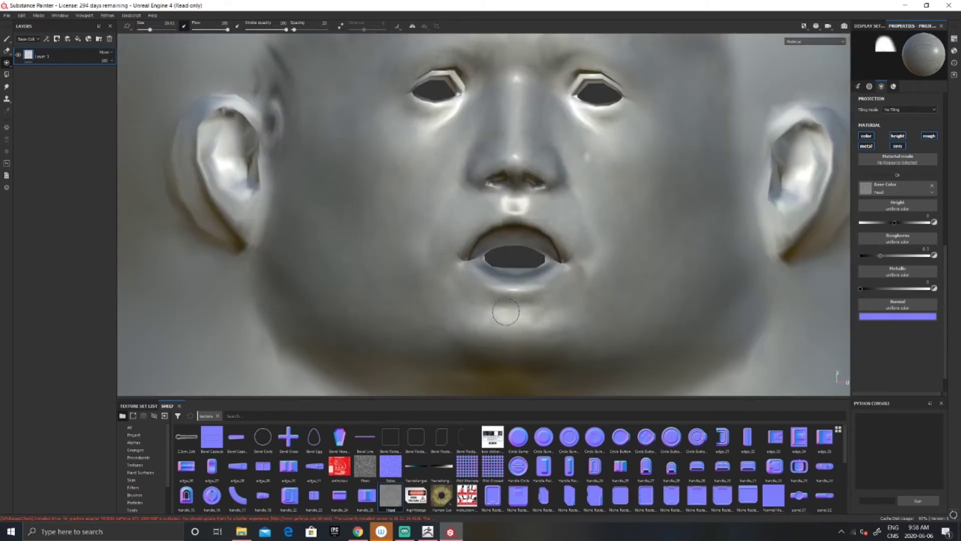
Rotate and enlarge the Head projection to line up its eye detail with the head's eye opening
scroll(623, 231, "up", 3)
left_click_drag(663, 186, 655, 208)
right_click_drag(654, 208, 701, 178)
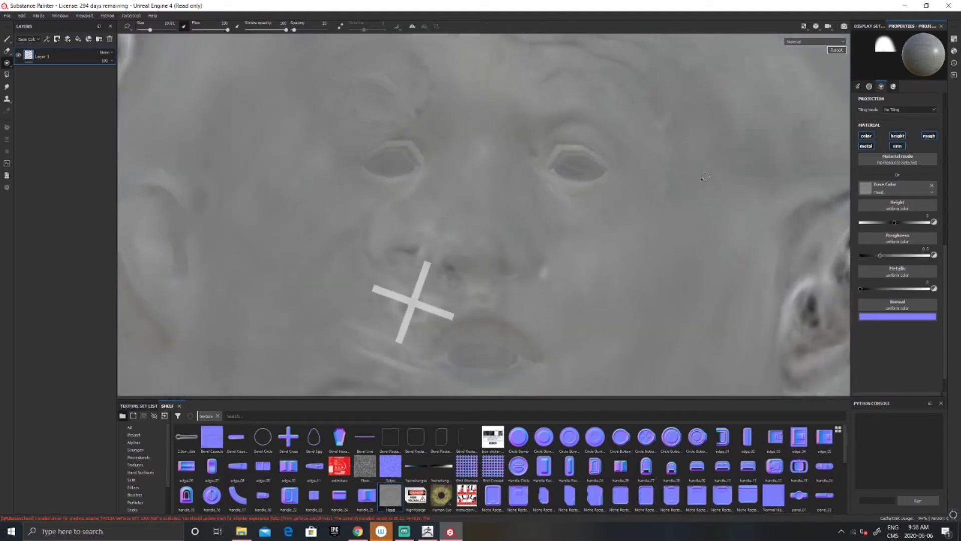
left_click_drag(701, 178, 693, 186)
key("s")
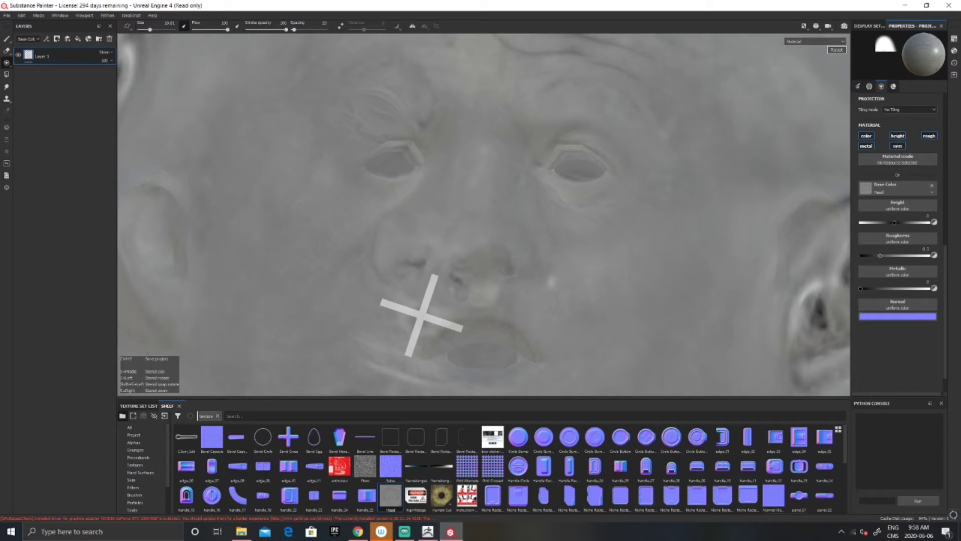
mouse_move(538, 257)
left_mouse_down()
mouse_move(515, 230)
mouse_move(536, 236)
left_mouse_up()
mouse_move(535, 235)
right_mouse_down()
mouse_move(524, 249)
mouse_move(519, 223)
right_mouse_up()
Project the remaining skin detail across the scalp, sides and neck with a larger brush, repositioning the projection as needed
mouse_move(519, 224)
left_mouse_down("alt")
mouse_move(532, 205)
mouse_move(547, 250)
mouse_move(591, 201)
left_mouse_up("alt")
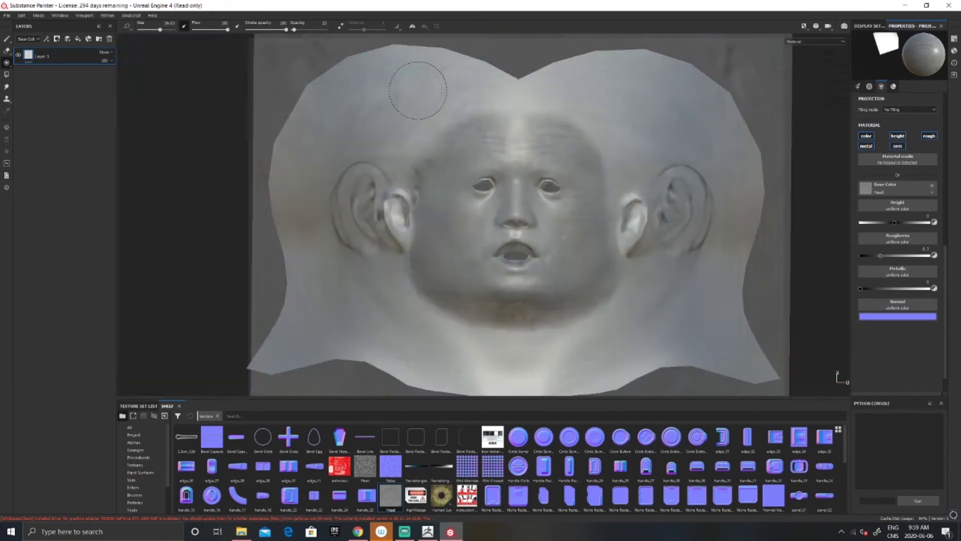
right_click_drag(441, 86, 473, 83, "ctrl")
mouse_move(473, 83)
left_mouse_down()
mouse_move(523, 103)
mouse_move(326, 165)
mouse_move(474, 115)
mouse_move(629, 93)
mouse_move(663, 144)
mouse_move(473, 364)
mouse_move(513, 349)
left_mouse_up()
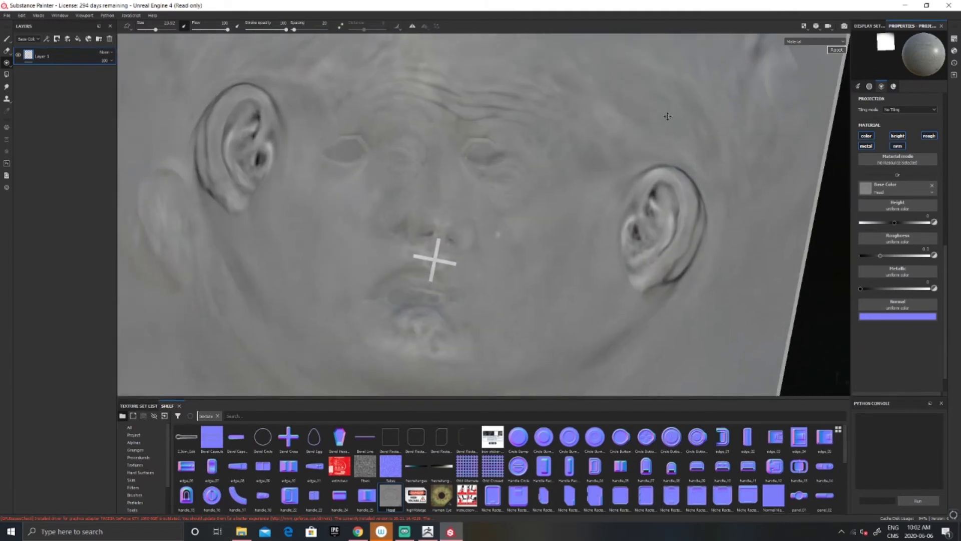
middle_click_drag(667, 116, 605, 70)
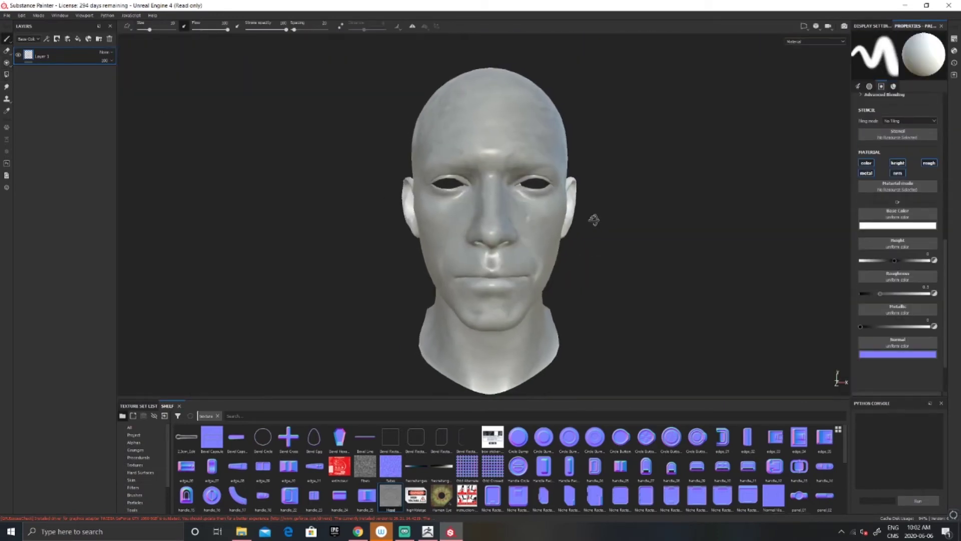
Switch from projection to the regular Paint tool and examine the projected skin detail on the whole head from the front
scroll(594, 216, "up", 3)
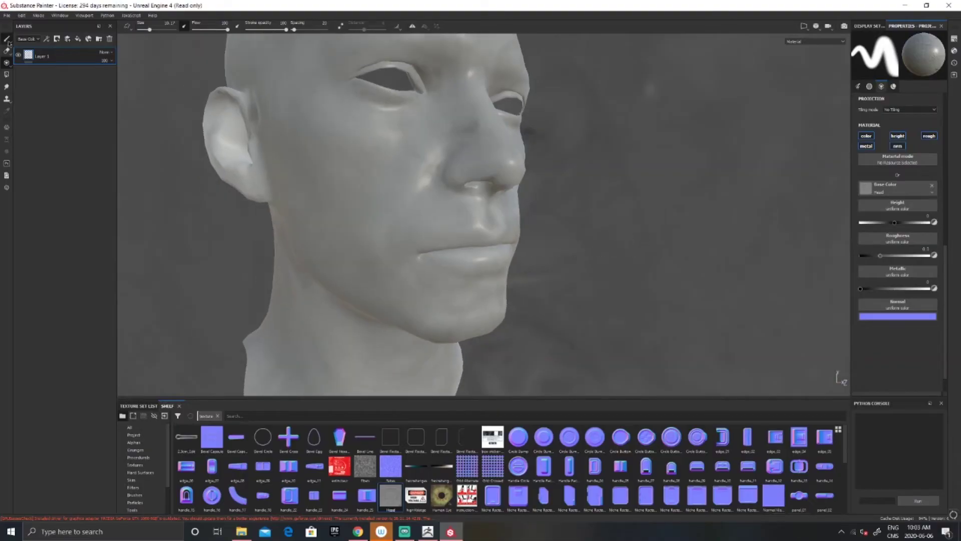
left_click(7, 39)
mouse_move(593, 170)
left_mouse_down("alt")
mouse_move(389, 180)
mouse_move(400, 179)
left_mouse_up("alt")
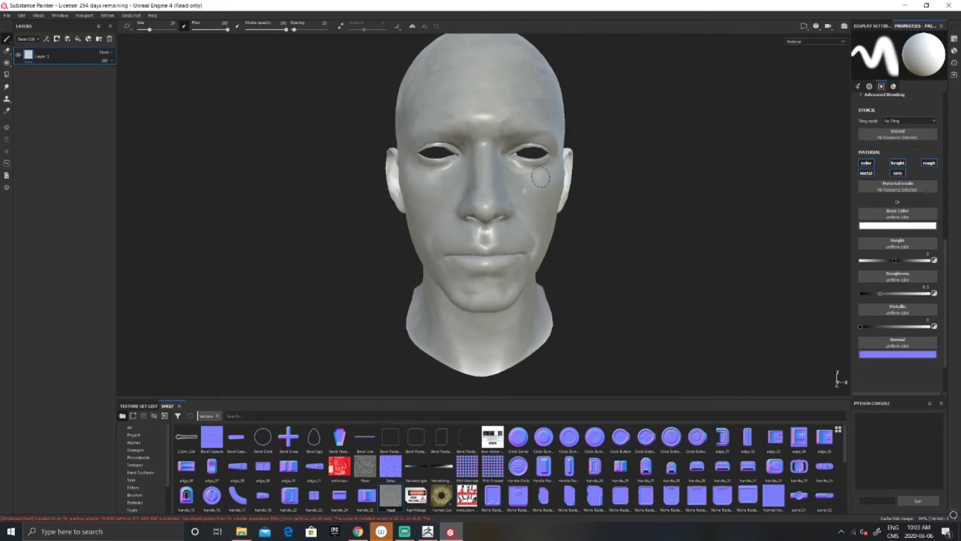
mouse_move(541, 177)
left_mouse_down("alt")
mouse_move(549, 168)
mouse_move(522, 172)
mouse_move(548, 167)
mouse_move(575, 209)
mouse_move(566, 207)
left_mouse_up("alt")
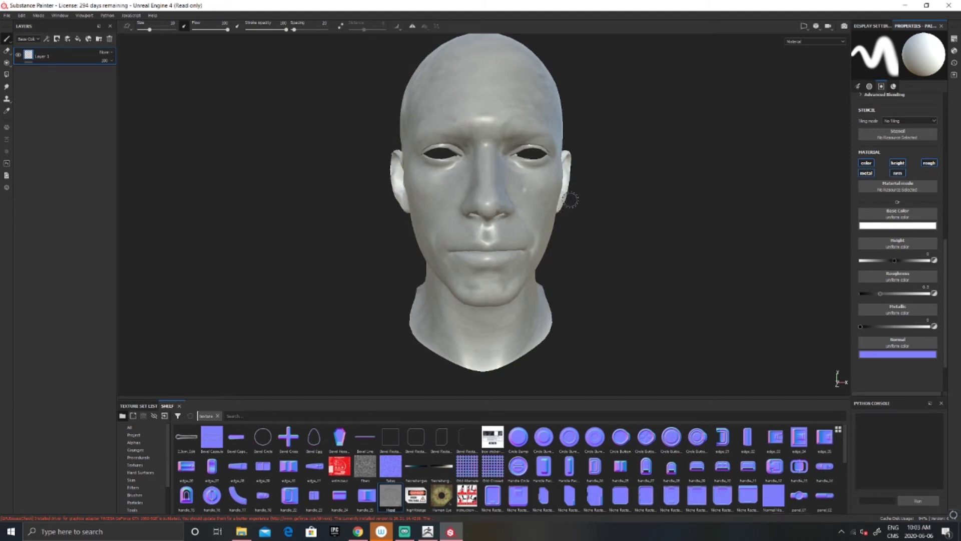
Start a texture export and set its output directory to the Pictures folder
left_click(7, 15)
left_click(22, 147)
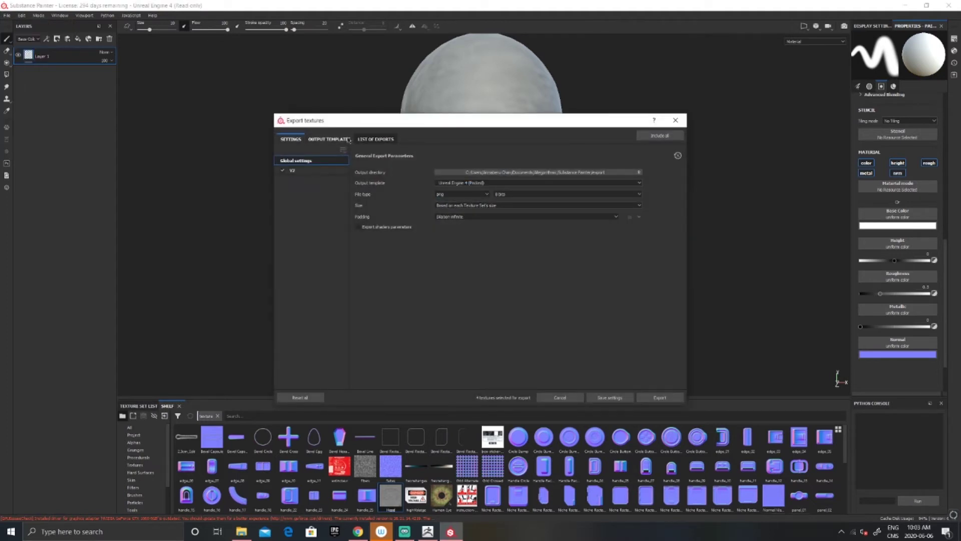
left_click(478, 174)
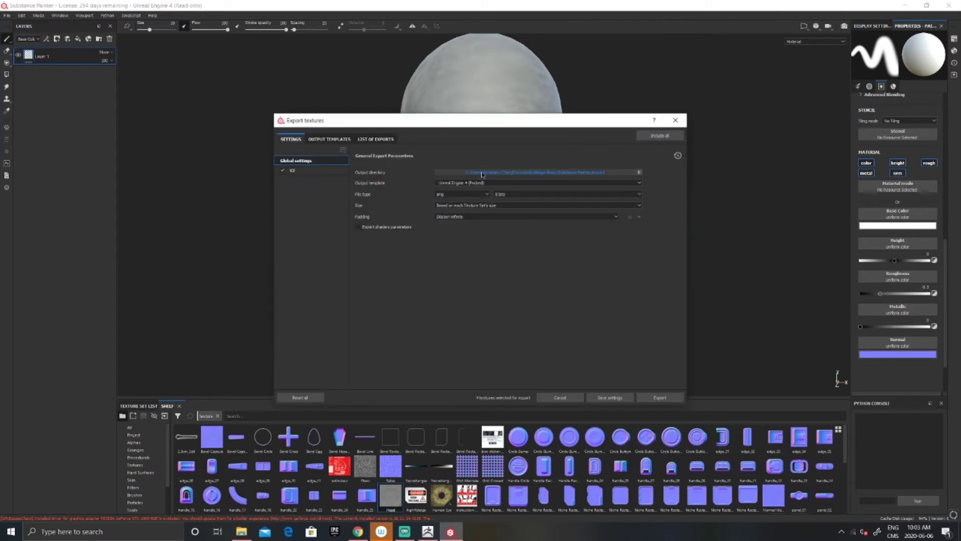
left_click(479, 171)
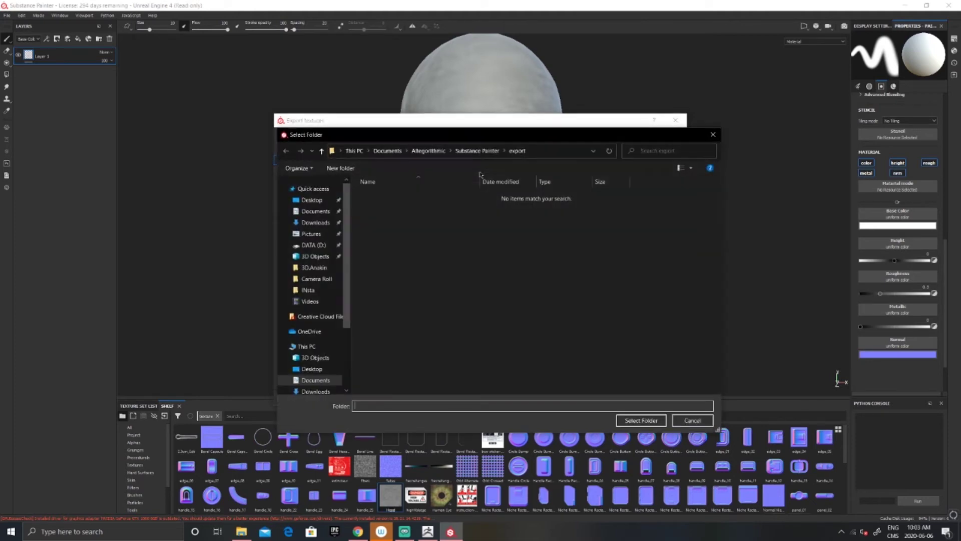
left_click(307, 234)
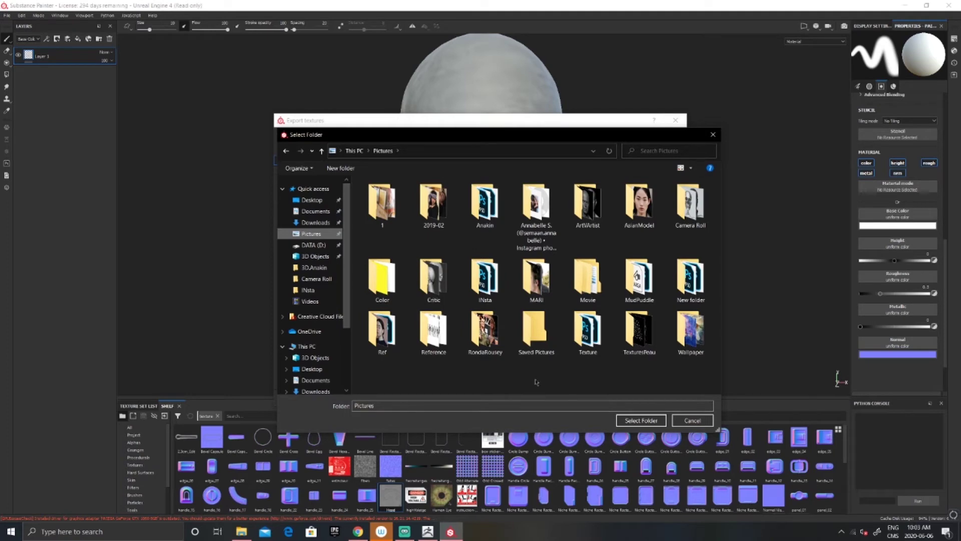
left_click(646, 421)
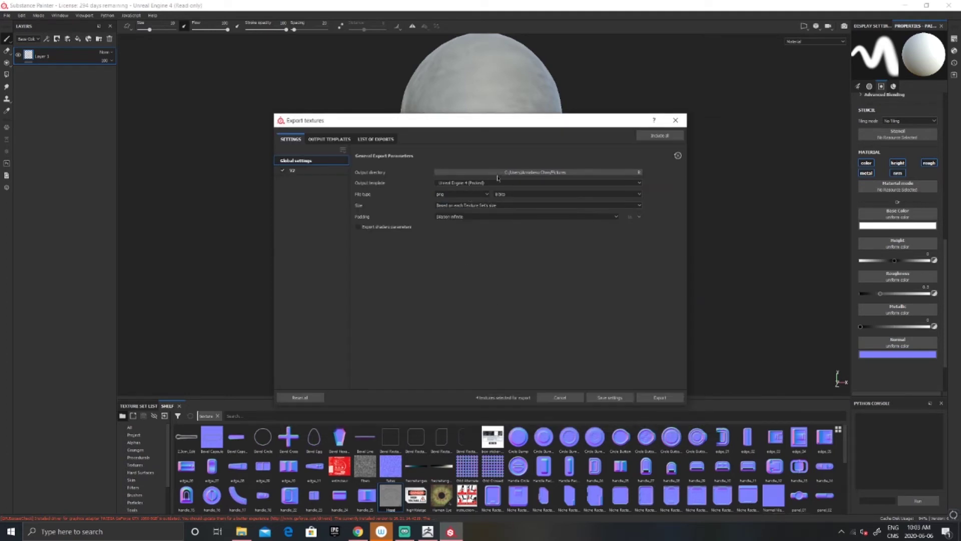
Choose the UE4_skinCOL output template, export the textures as PNG and close the export dialog
left_click(440, 196)
left_click(451, 197)
left_click(484, 182)
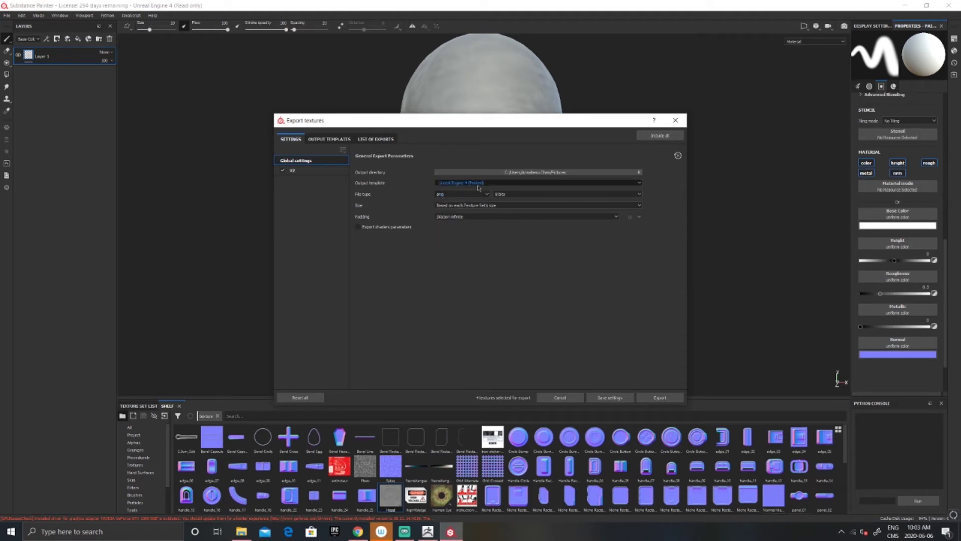
left_click(479, 186)
left_click(479, 186)
left_click(478, 185)
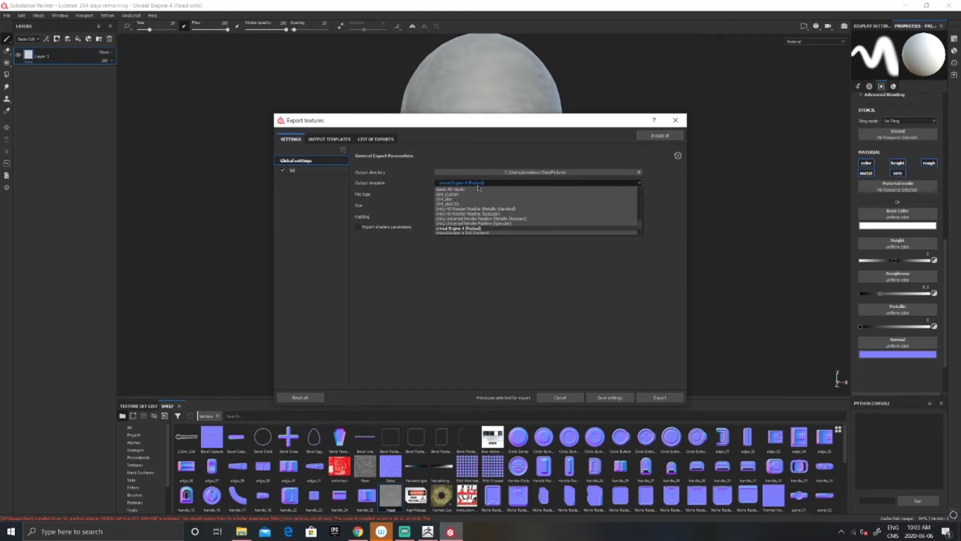
left_click(458, 204)
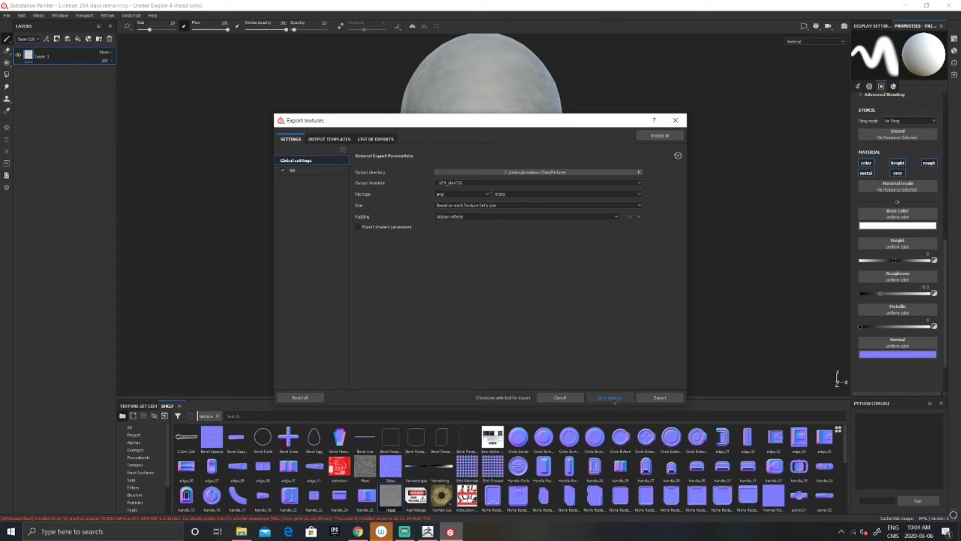
left_click(661, 400)
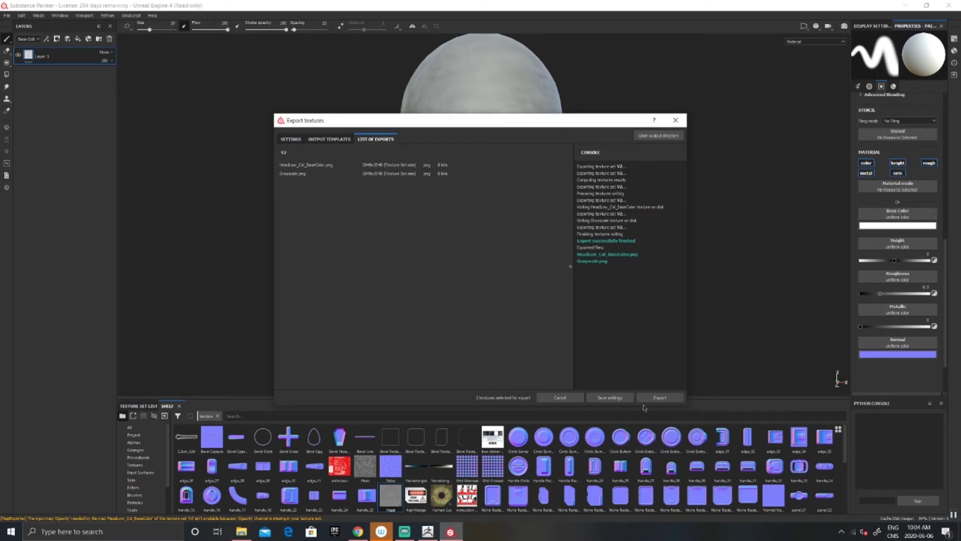
left_click(578, 400)
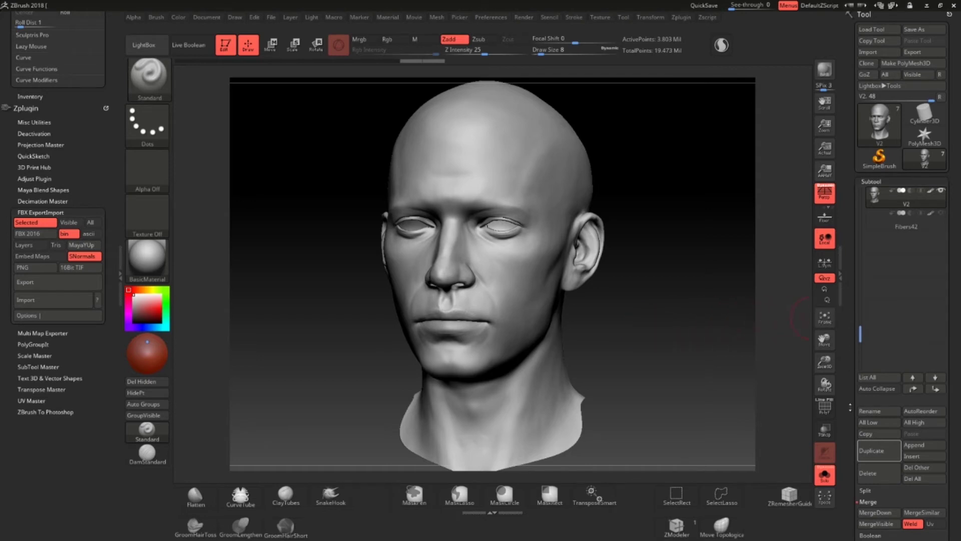
Switch to ZBrush and import HeadLow_Col_BaseColor from Pictures as the head's displacement map
left_click_drag(850, 407, 847, 290)
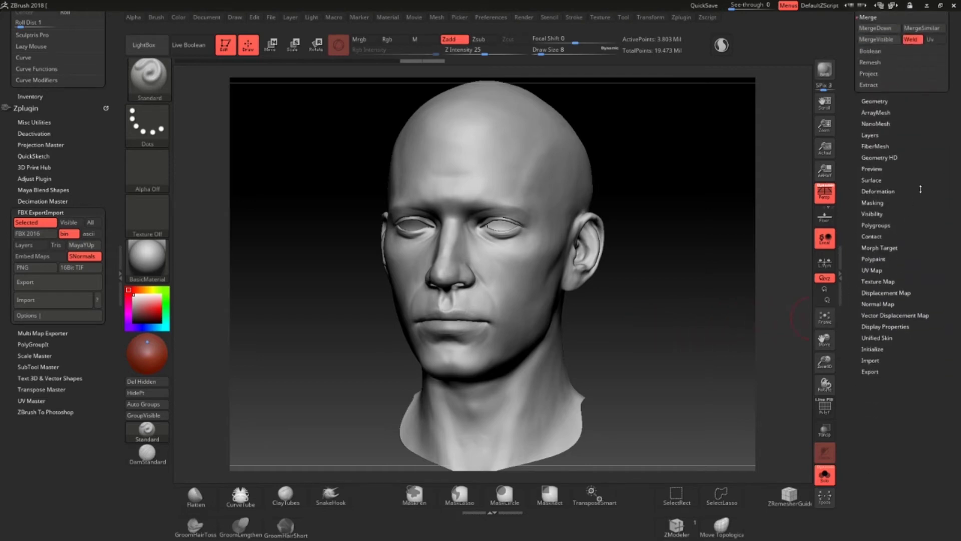
left_click_drag(920, 189, 902, 308)
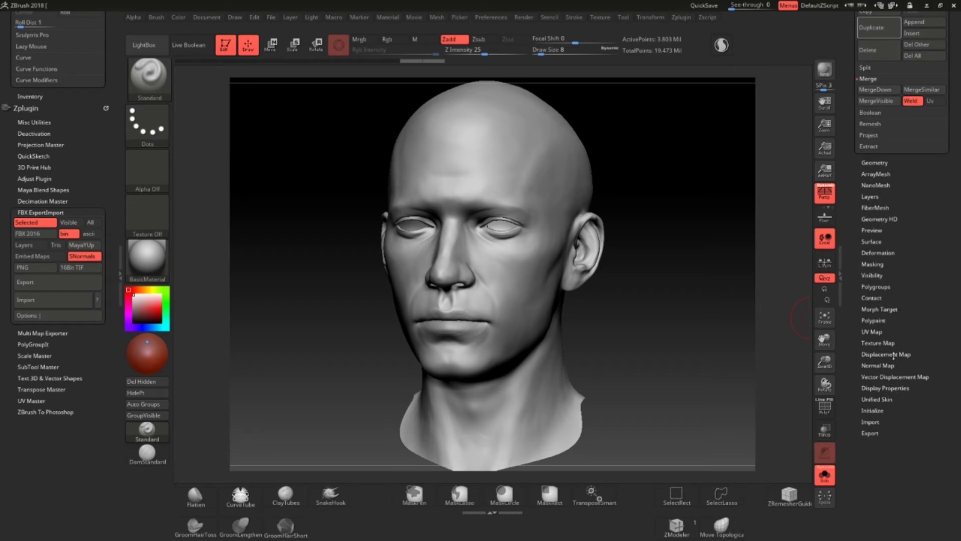
left_click(894, 354)
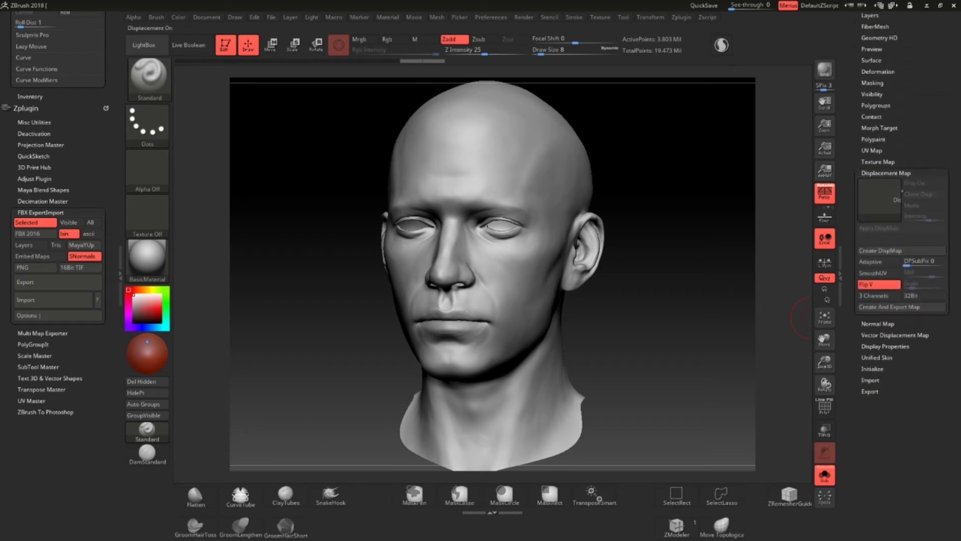
left_click(879, 199)
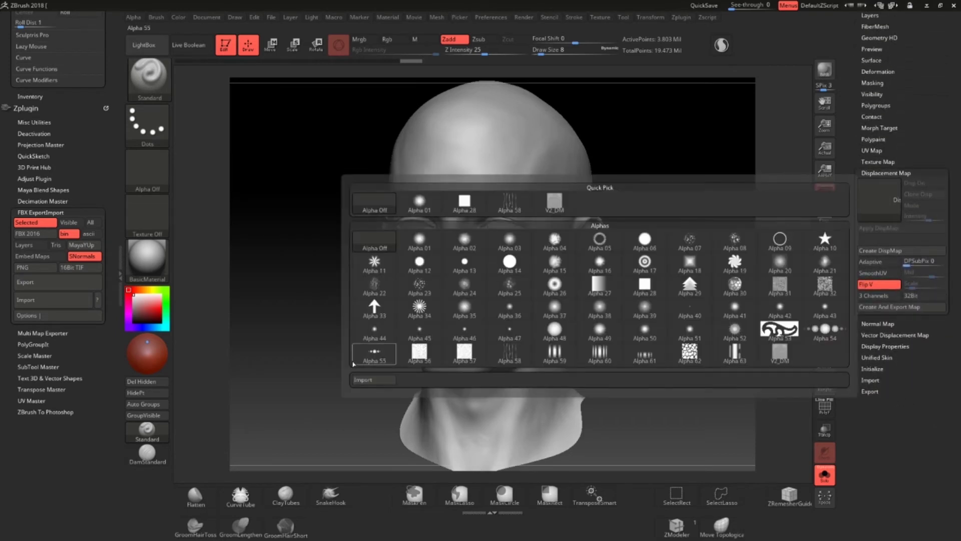
left_click(368, 382)
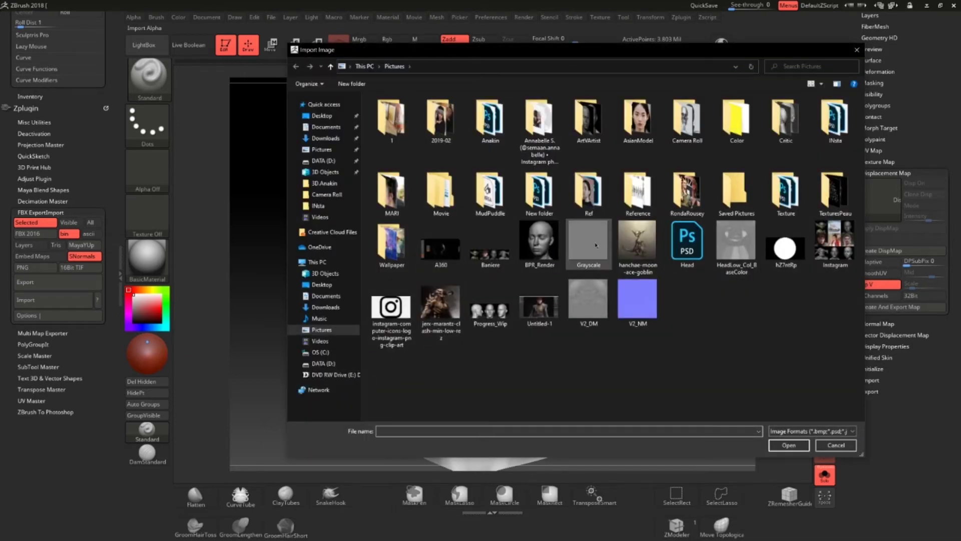
left_click(740, 245)
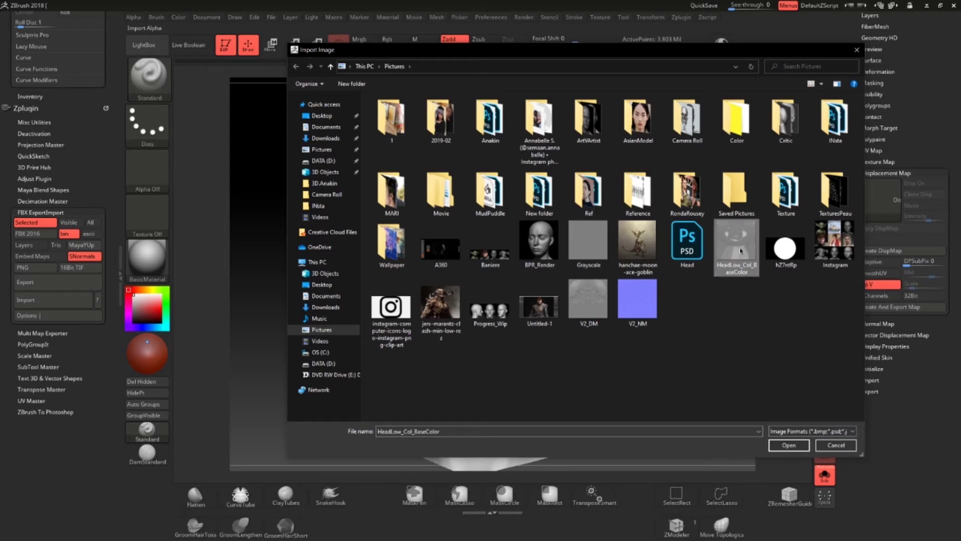
left_click(789, 445)
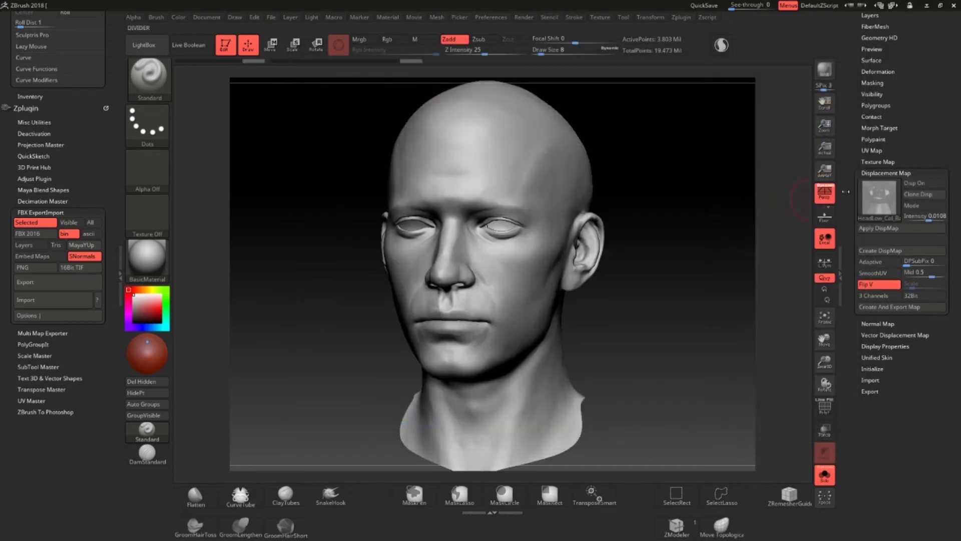
Turn on the head's displacement preview, create a new blank texture map and return to the displacement map settings
left_click(926, 187)
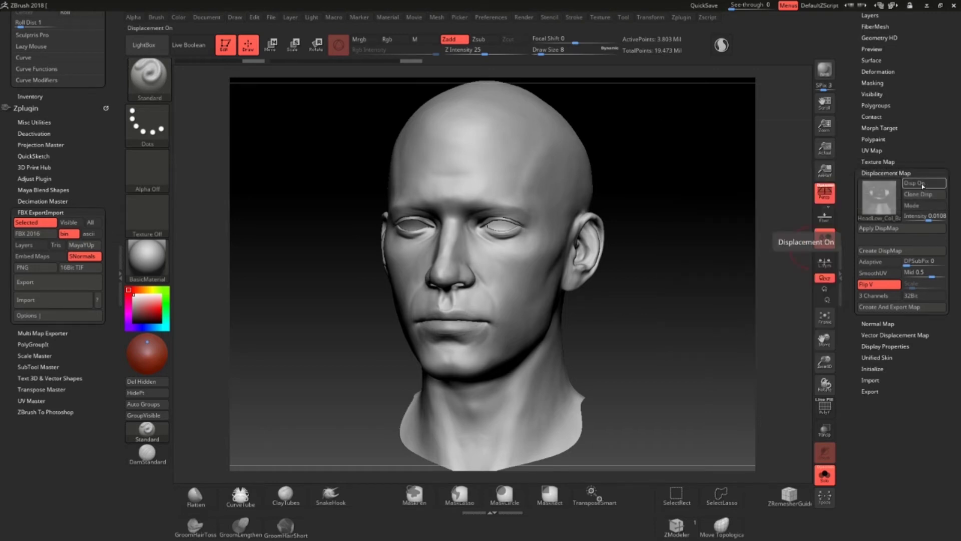
left_click(878, 161)
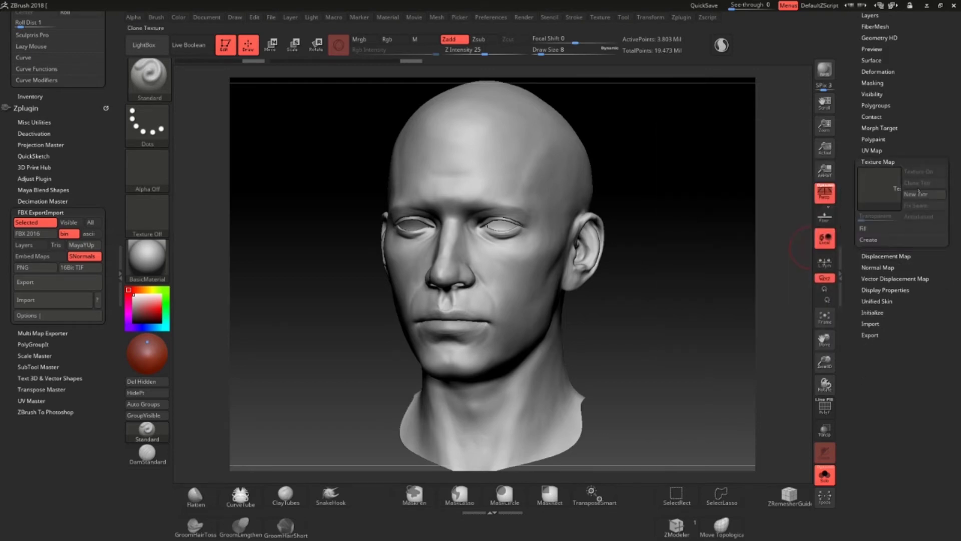
left_click(923, 195)
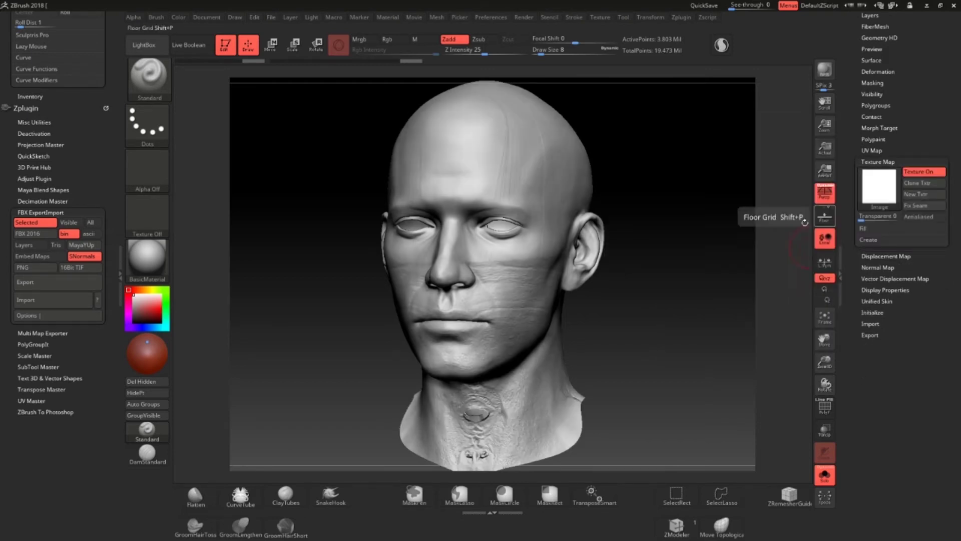
left_click(886, 255)
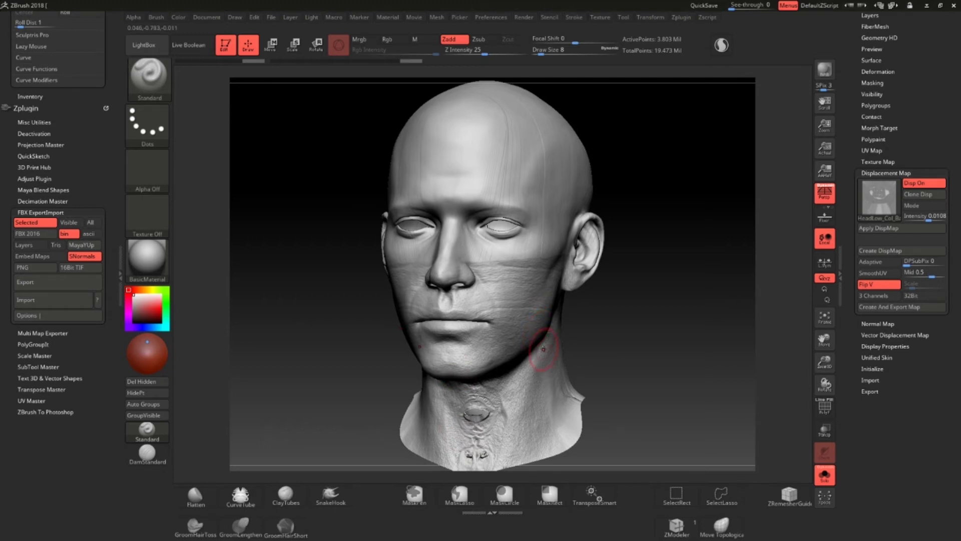
Find and launch Adobe Photoshop CC 2019
key("super")
left_click(146, 533)
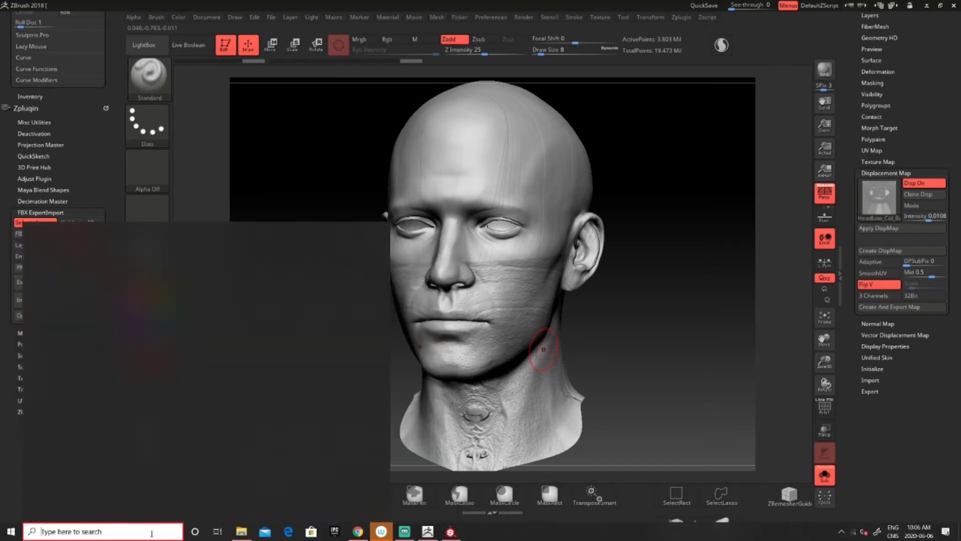
type("phot")
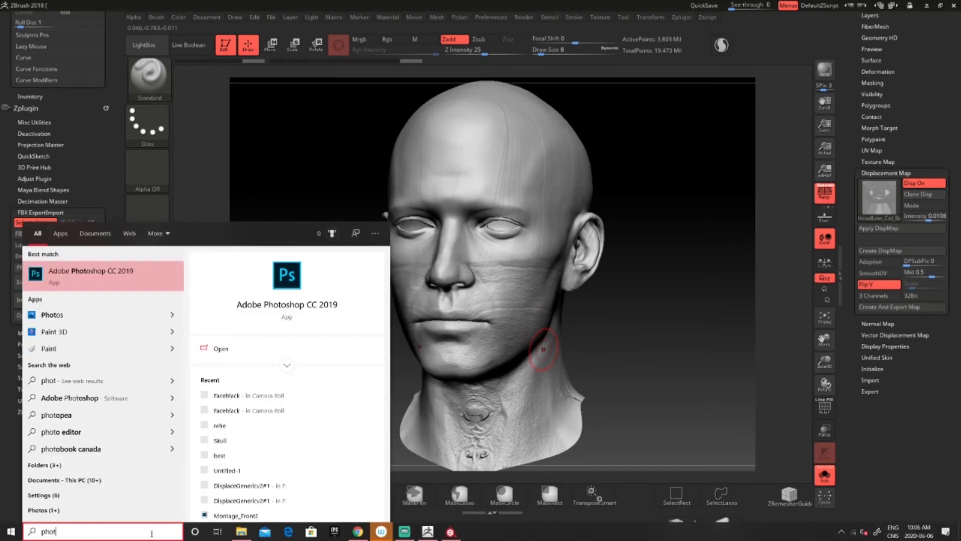
key("Return")
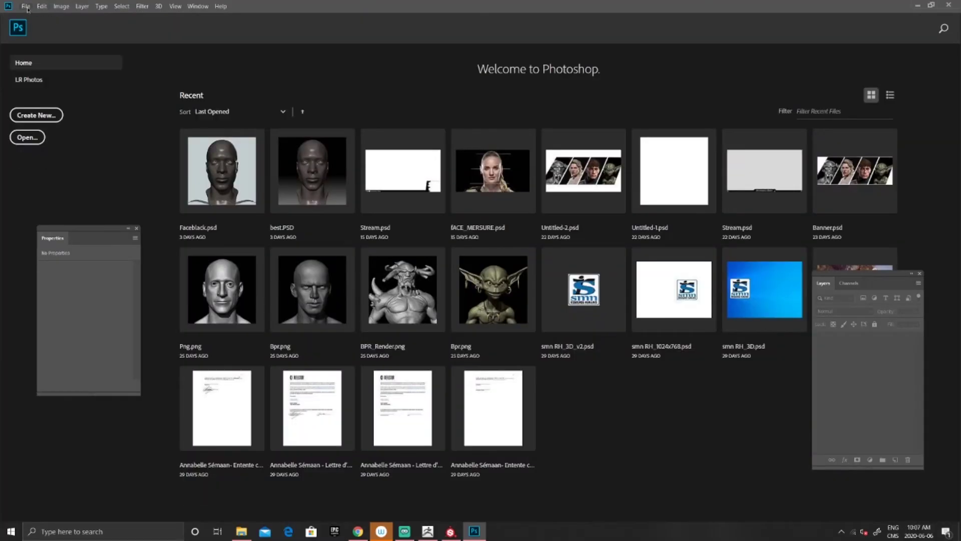
Open HeadLow_Col_BaseColor from the Pictures folder in Photoshop
left_click(26, 6)
left_click(35, 28)
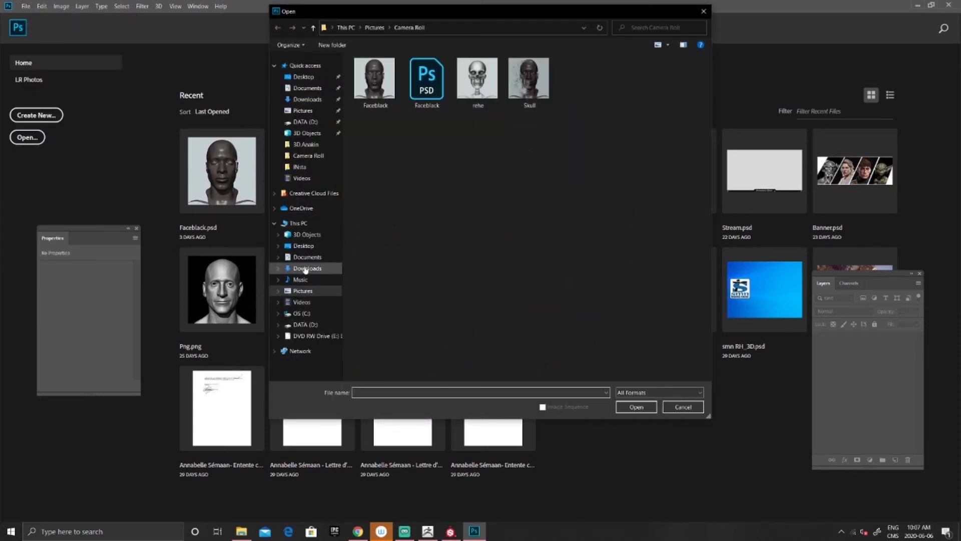
left_click(299, 292)
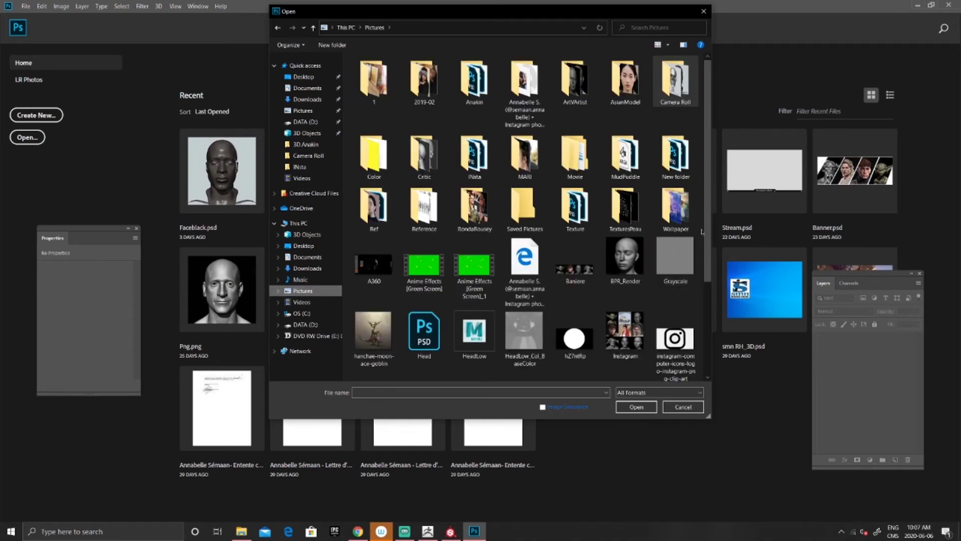
left_click_drag(708, 228, 707, 321)
left_click(525, 211)
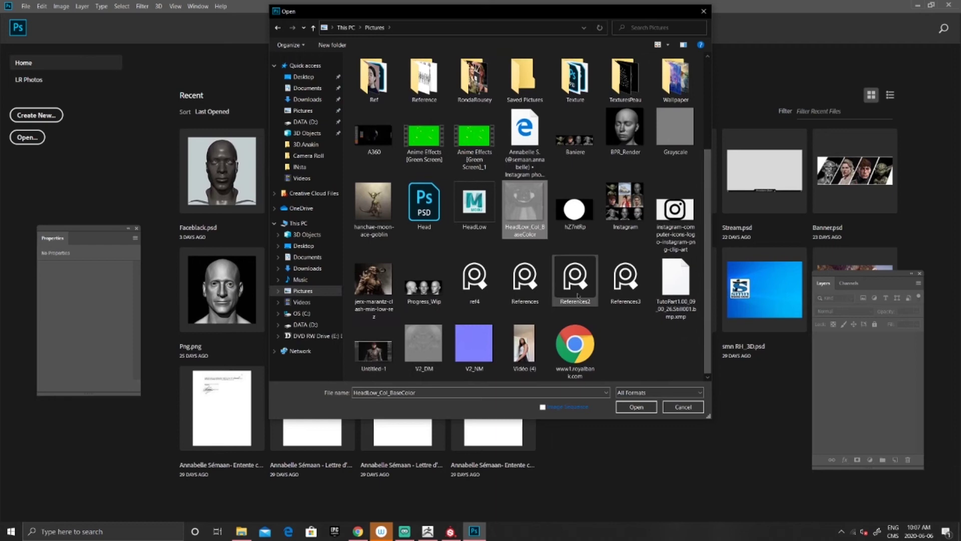
left_click(636, 407)
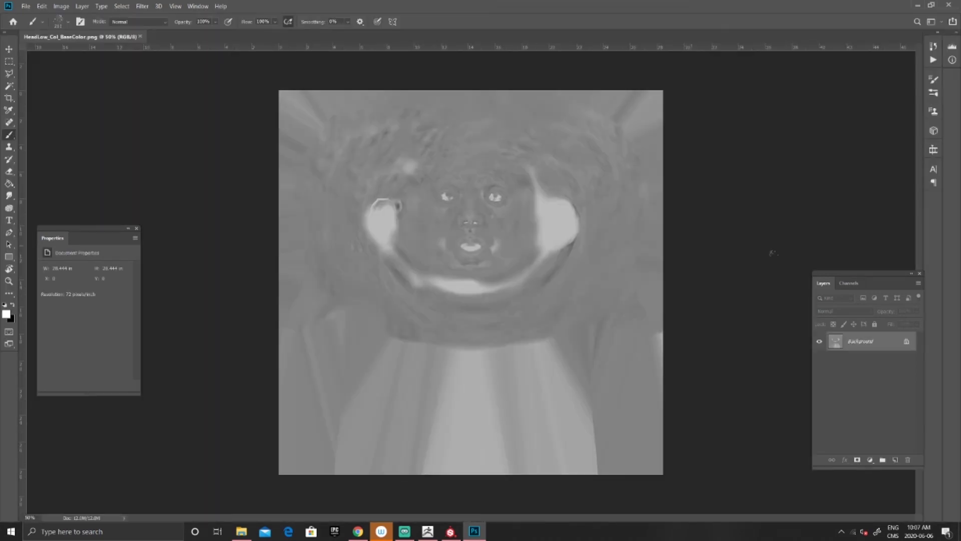
Unlock the background layer and flip the displacement image vertically
left_click(904, 342)
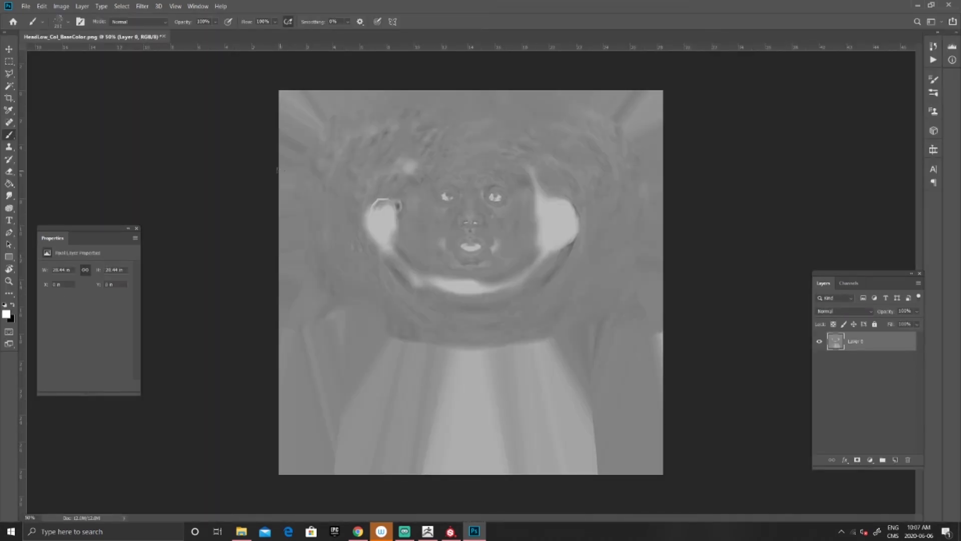
left_click(42, 6)
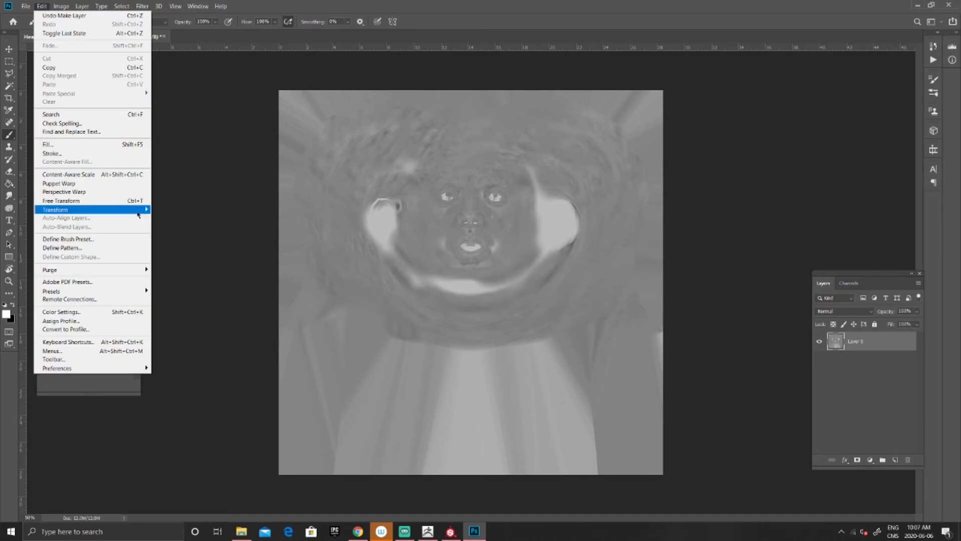
mouse_move(122, 213)
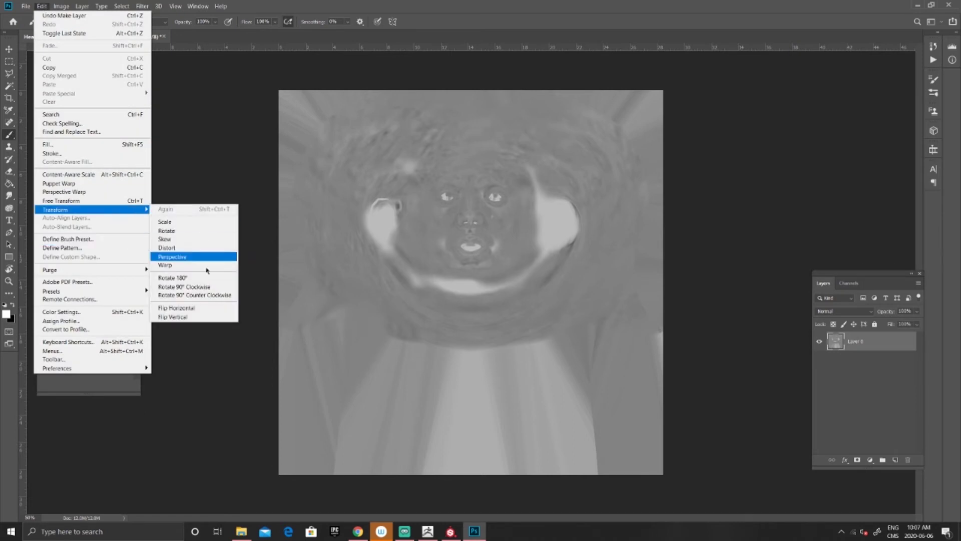
left_click(194, 319)
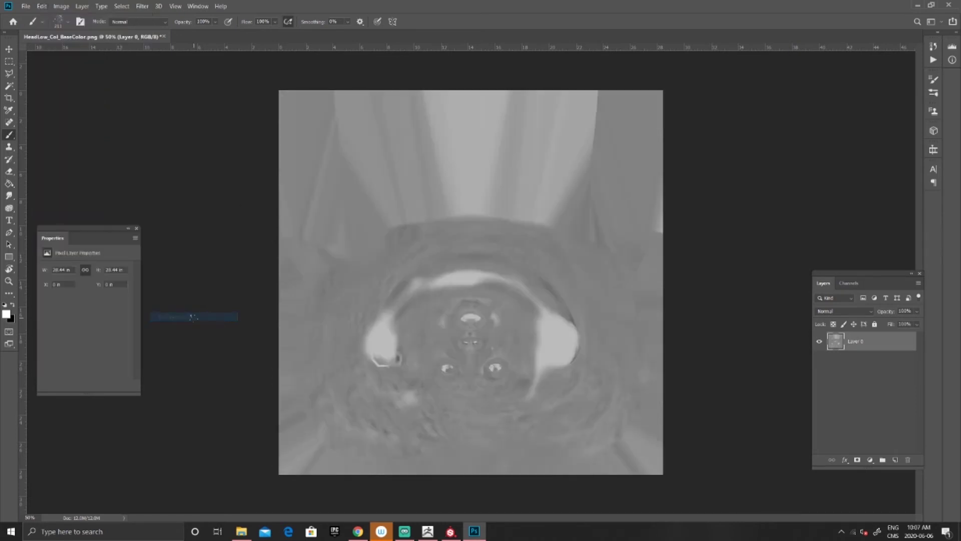
Save the flipped map as a PNG over the existing HeadLow_Col_BaseColor file in the Pictures folder
left_click(26, 6)
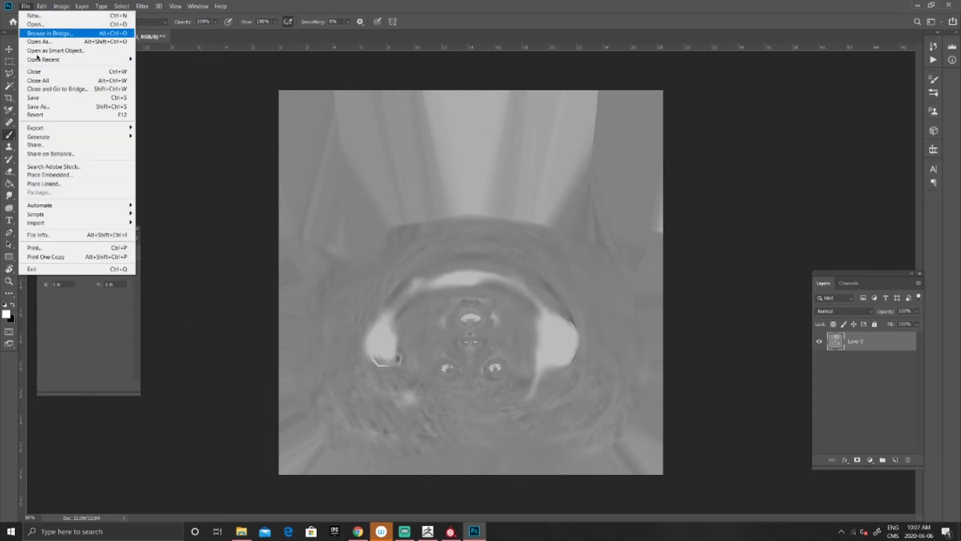
left_click(45, 102)
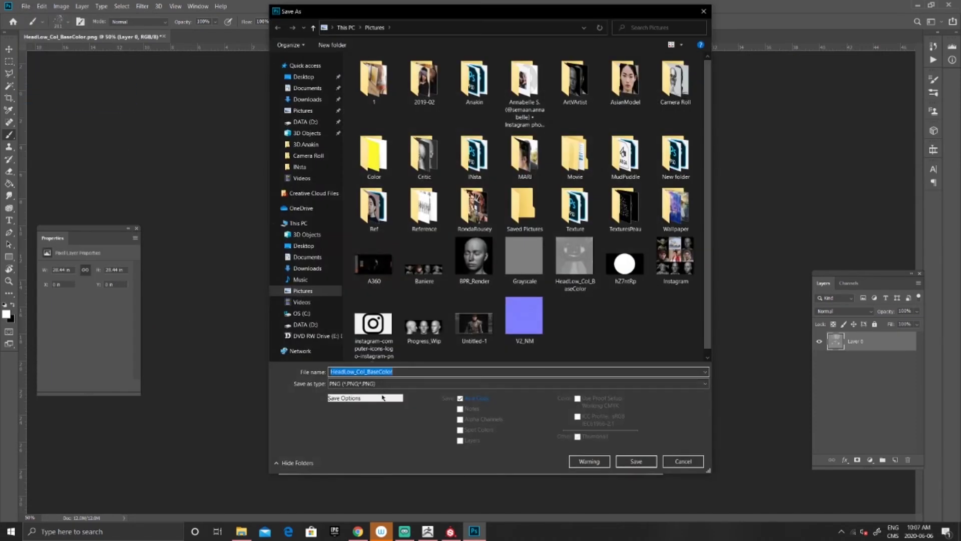
left_click(383, 385)
left_click(431, 343)
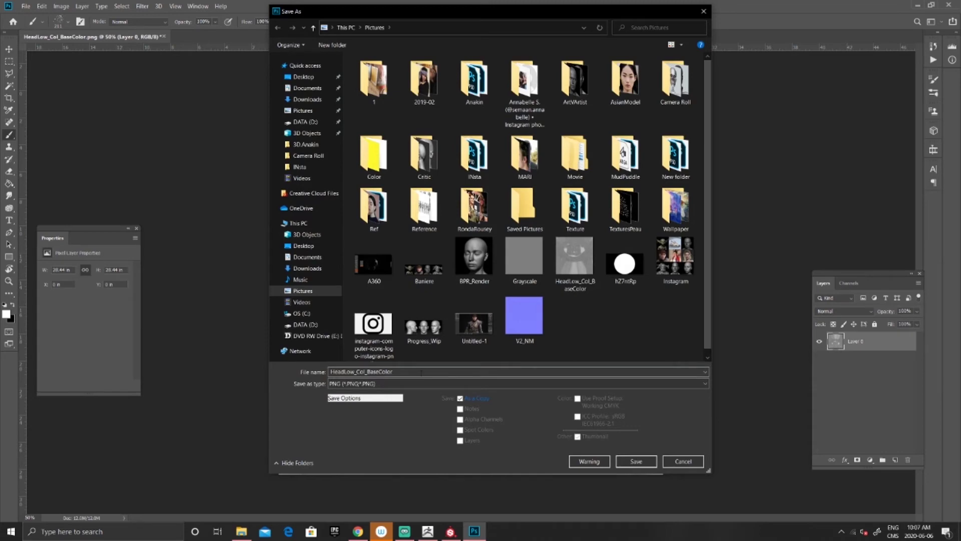
left_click(635, 461)
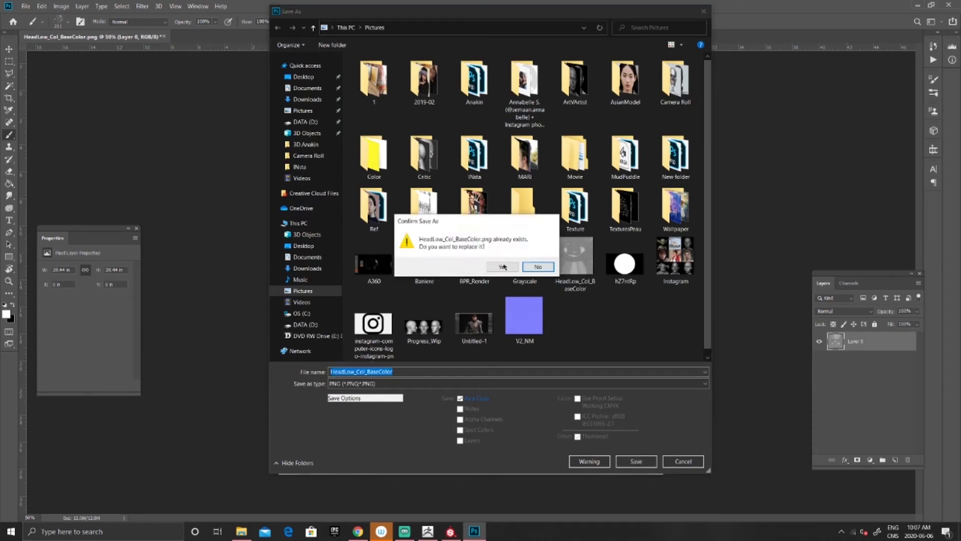
left_click(487, 265)
left_click(435, 131)
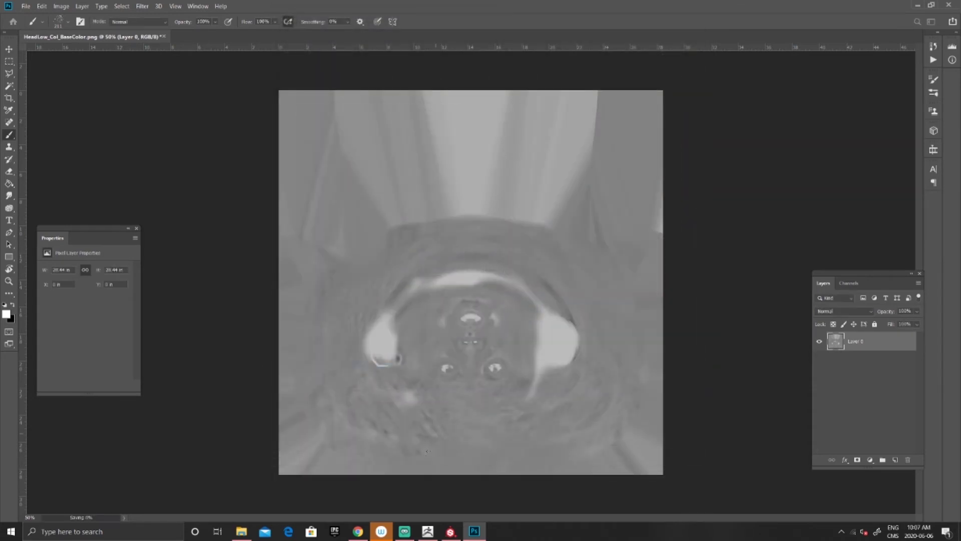
Switch to ZBrush and import the flipped HeadLow_Col_BaseColor image as the head's displacement map
left_click(447, 533)
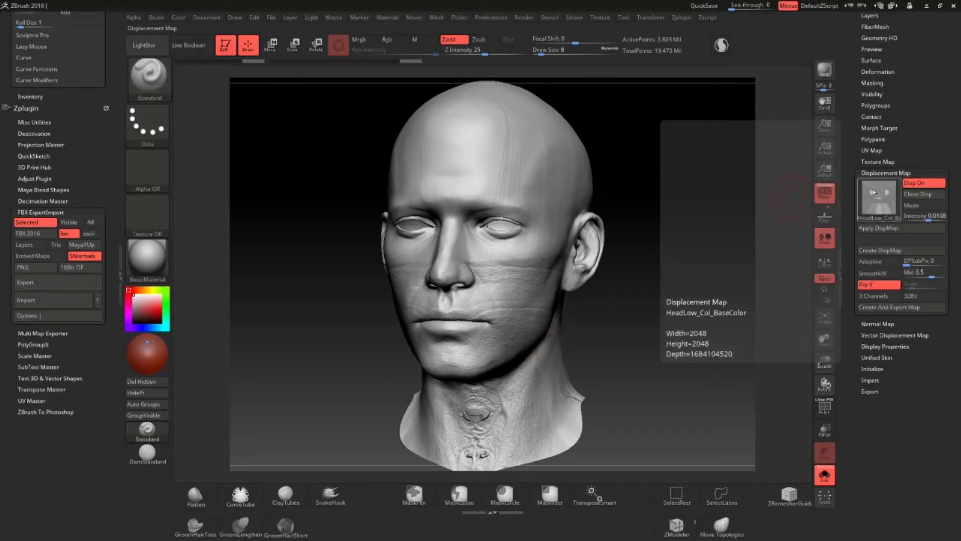
left_click(896, 204)
left_click(373, 380)
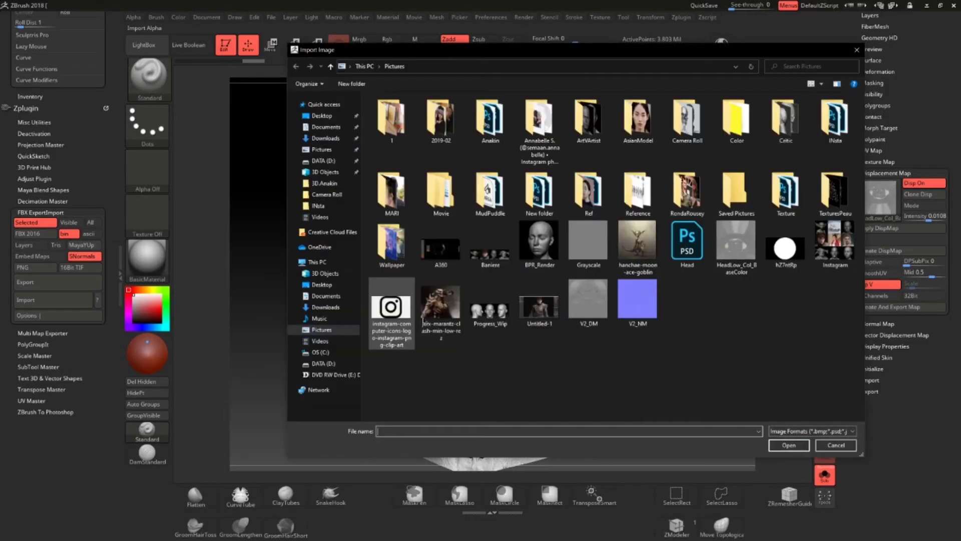
left_click(740, 249)
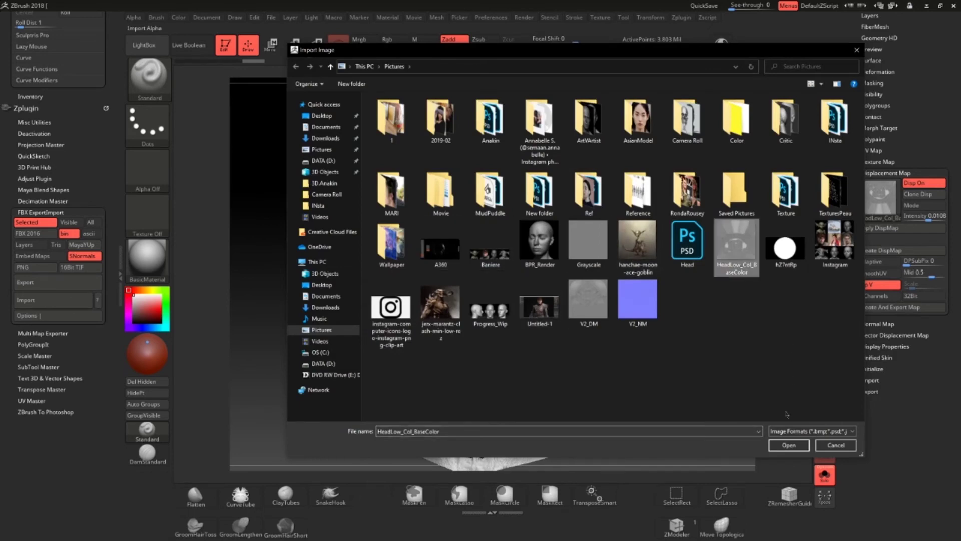
left_click(788, 445)
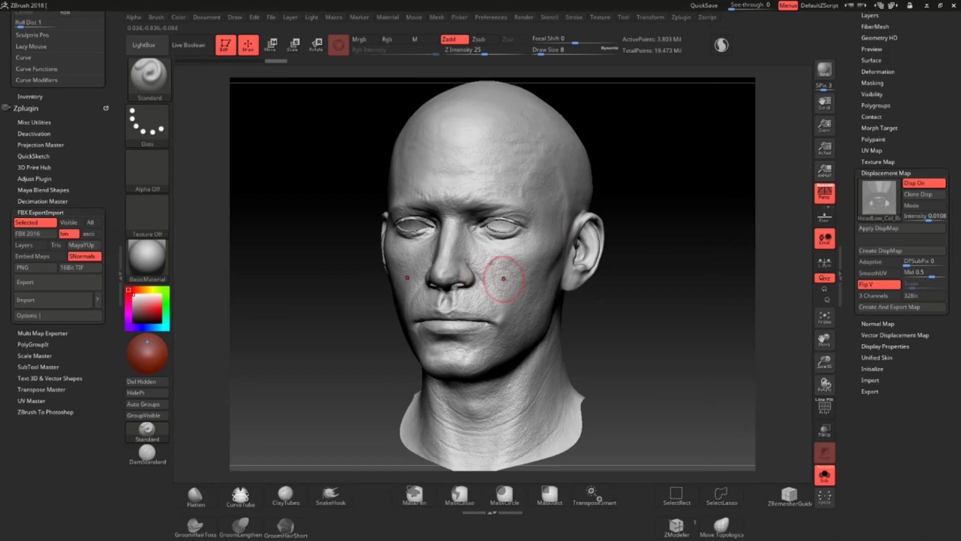
Compare the face from several angles with the displacement preview on and off, leaving the preview on
right_click_drag(502, 278, 523, 276)
left_click_drag(523, 277, 593, 291)
right_click_drag(592, 292, 453, 298)
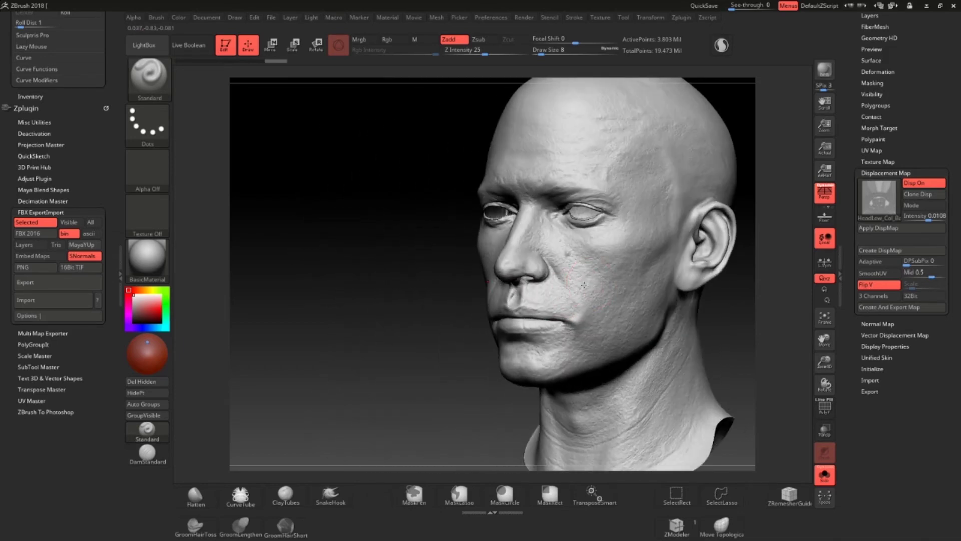
mouse_move(580, 287)
right_mouse_down("alt")
mouse_move(557, 302)
mouse_move(626, 305)
right_mouse_up("alt")
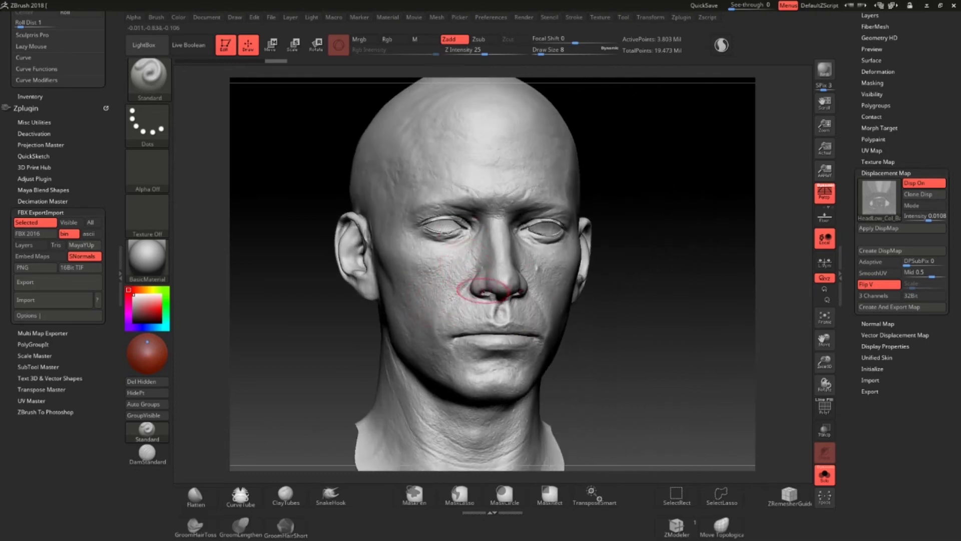
mouse_move(501, 324)
right_mouse_down("alt")
mouse_move(495, 298)
mouse_move(395, 300)
right_mouse_up("alt")
left_click(925, 183)
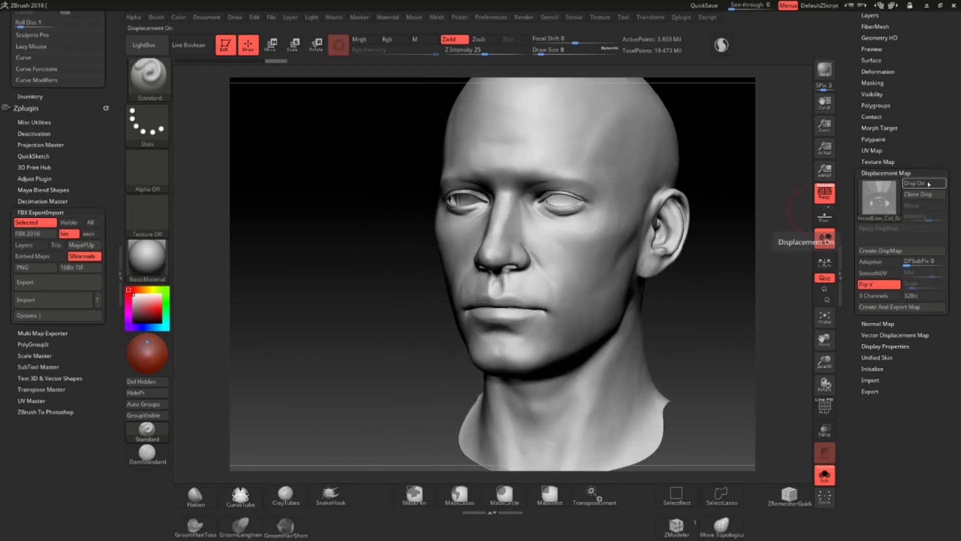
right_click_drag(538, 263, 473, 253)
right_click_drag(516, 228, 533, 254)
left_click(917, 184)
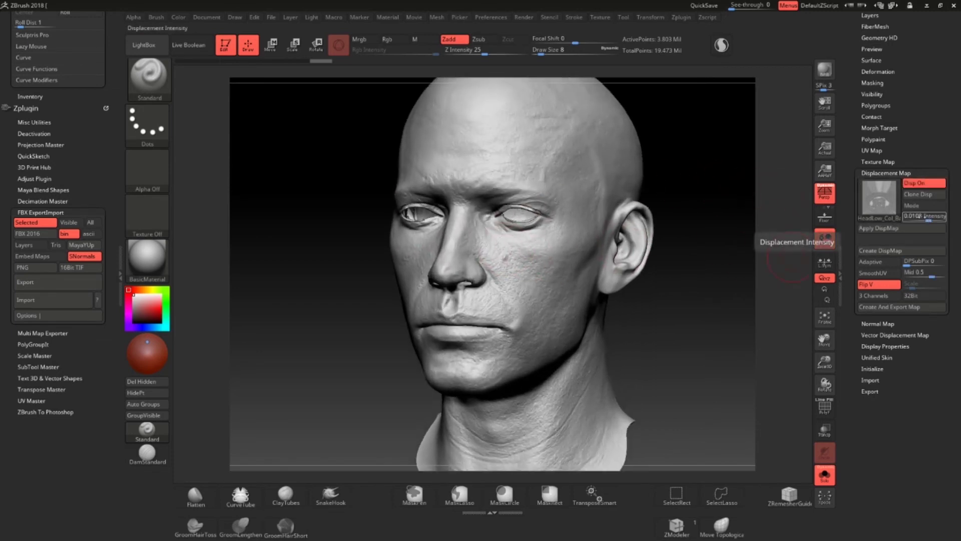
Try weaker and stronger displacement intensities, set the intensity to 0.005 and check the skin detail on the face
left_click_drag(929, 219, 931, 219)
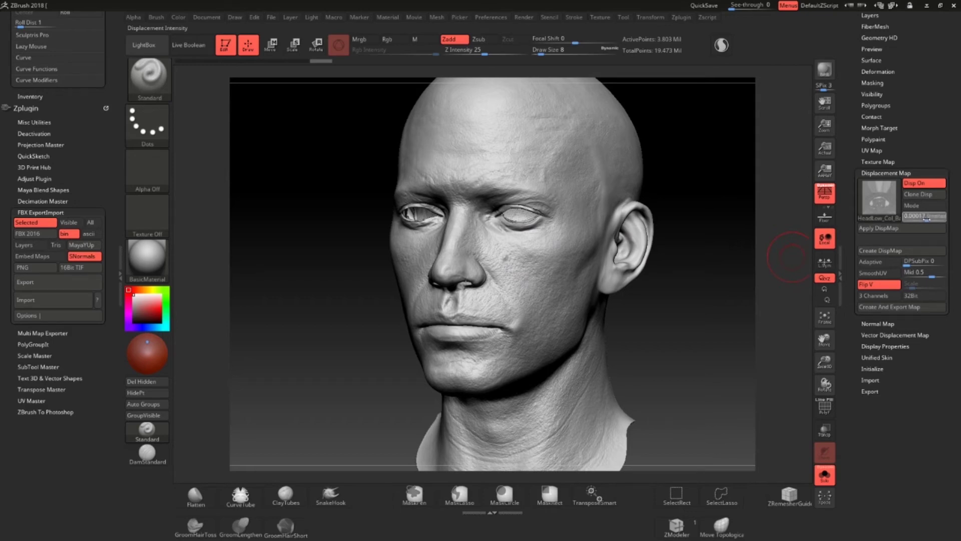
mouse_move(538, 290)
right_mouse_down("alt")
mouse_move(580, 270)
mouse_move(557, 265)
mouse_move(553, 300)
right_mouse_up("alt")
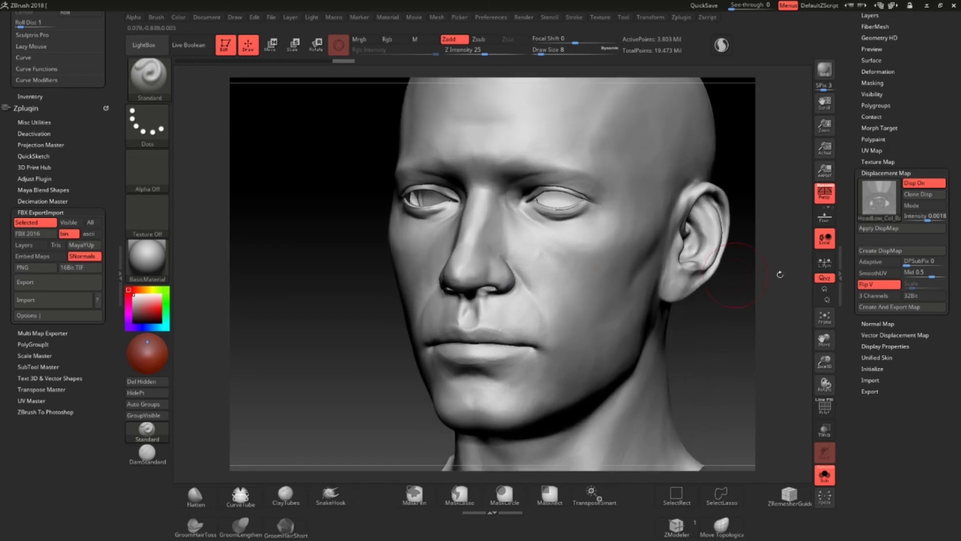
left_click_drag(928, 219, 930, 219)
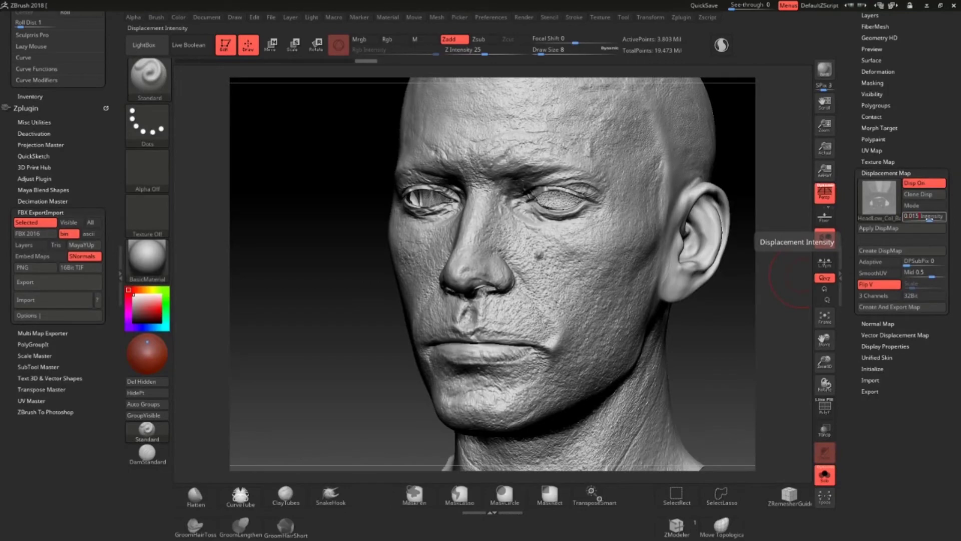
left_click_drag(929, 219, 929, 219)
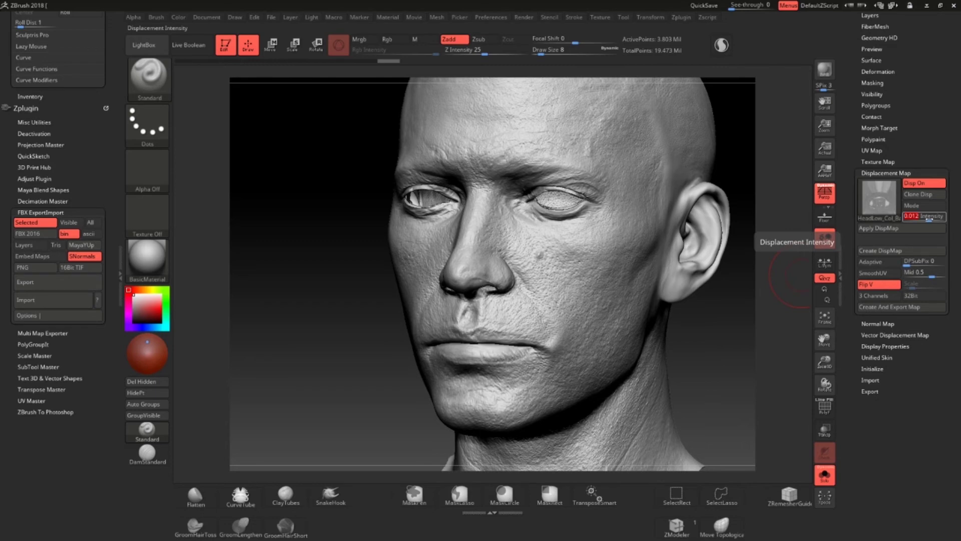
type("0.002")
key("Return")
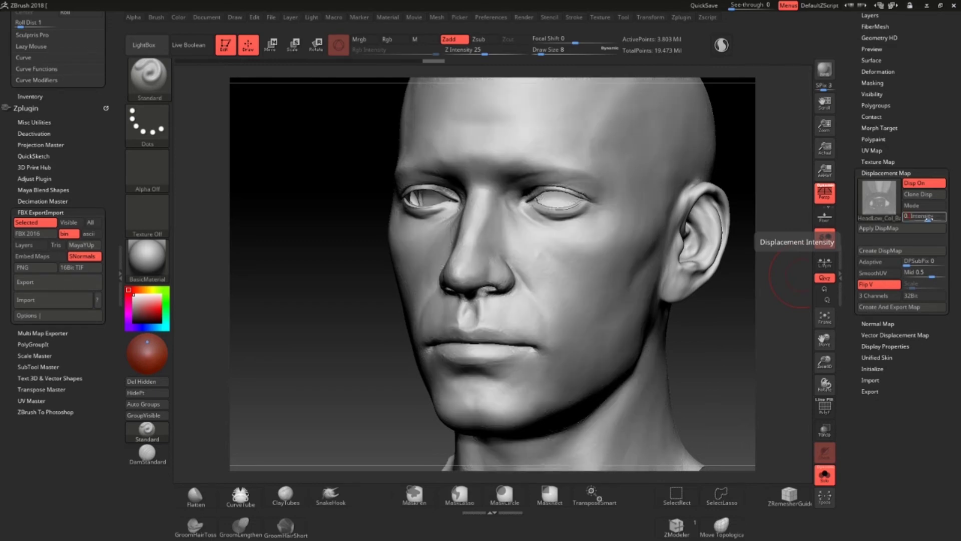
key("Return")
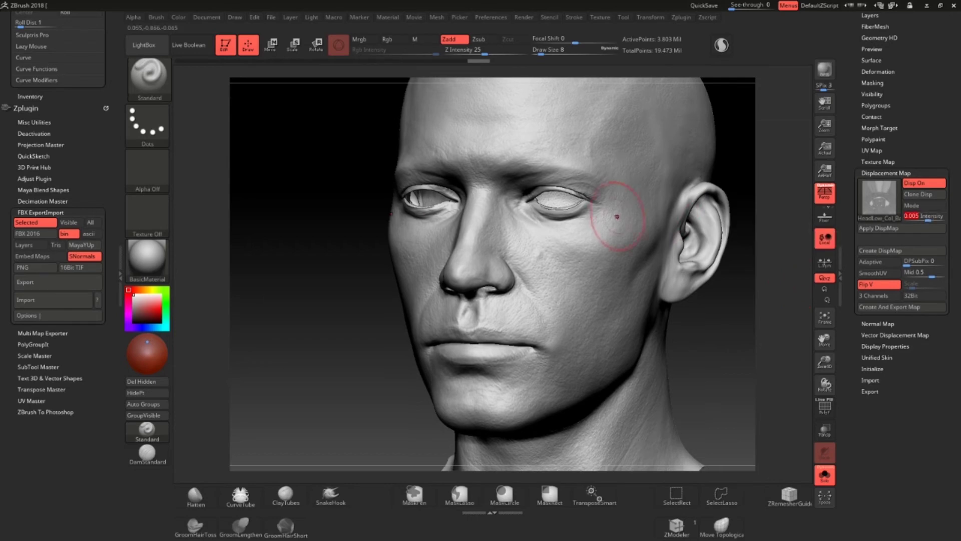
right_click_drag(558, 225, 711, 229)
right_click_drag(580, 275, 543, 278)
mouse_move(597, 230)
right_mouse_down()
mouse_move(588, 250)
mouse_move(583, 218)
right_mouse_up()
Add a new sculpting layer to the model and isolate the head's polygroup
left_click_drag(885, 74, 885, 156)
left_click(870, 97)
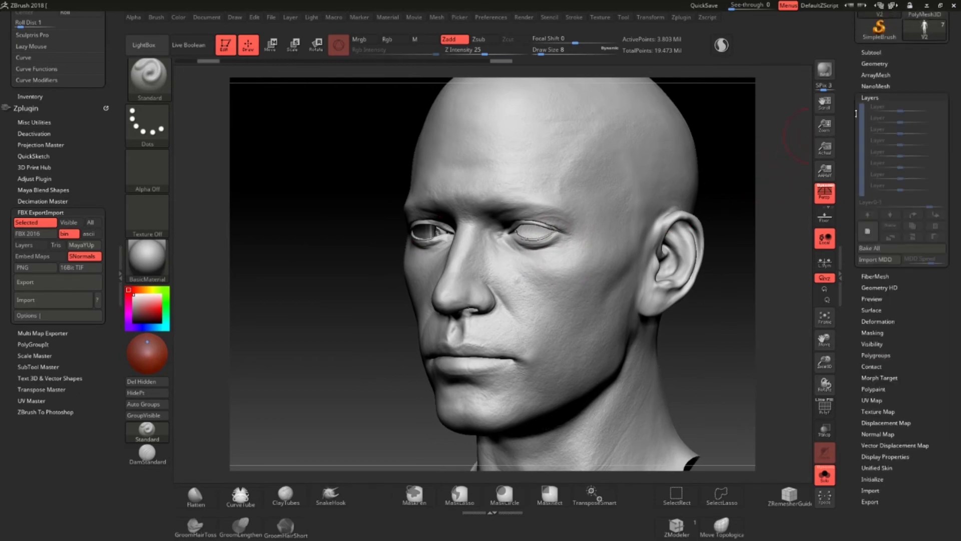
left_click(877, 232)
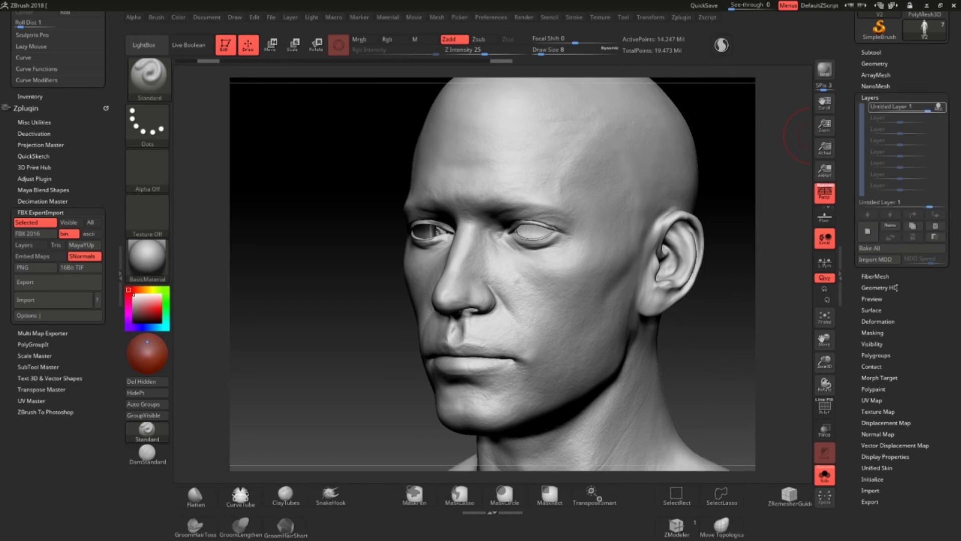
key("ctrl+shift")
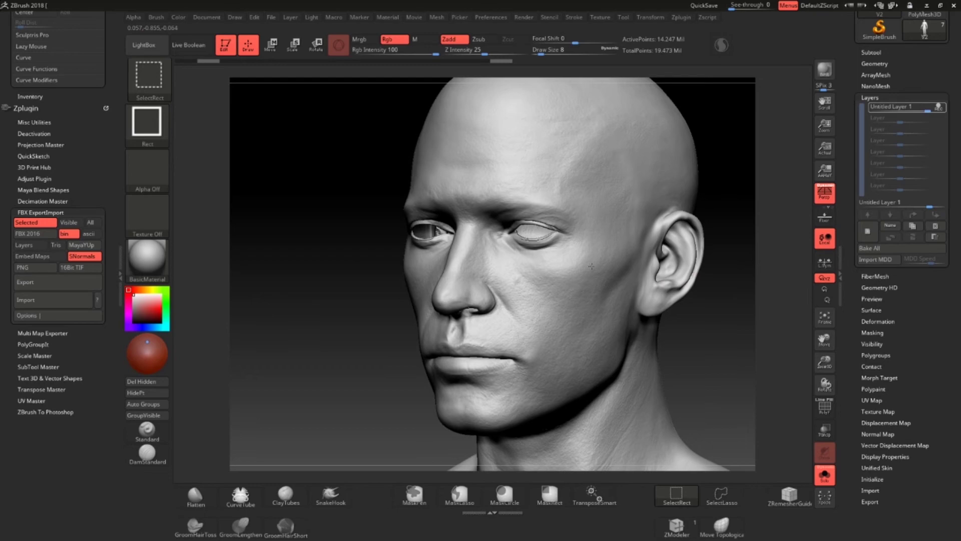
left_click(591, 266, "ctrl+shift")
Apply the displacement map to the isolated head's geometry
scroll(851, 308, "down", 2)
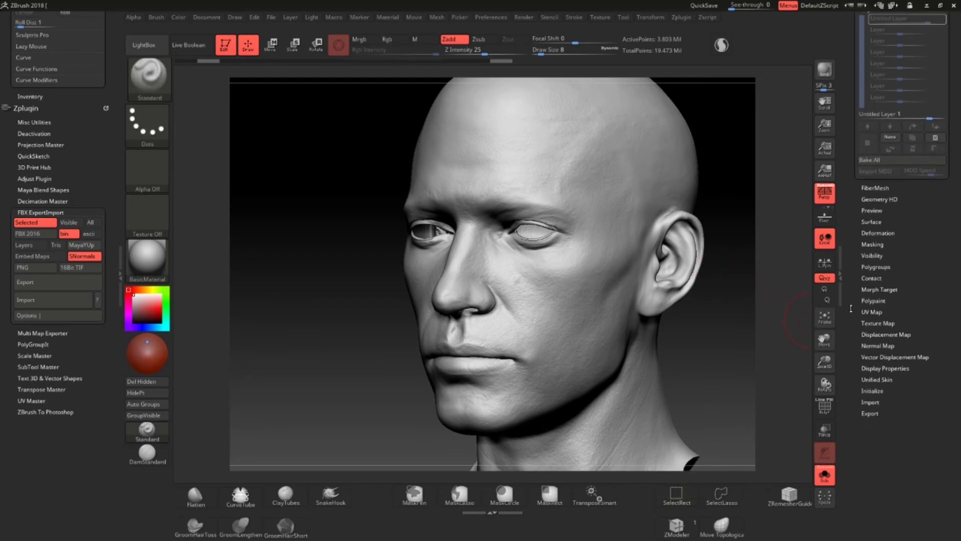
left_click(899, 332)
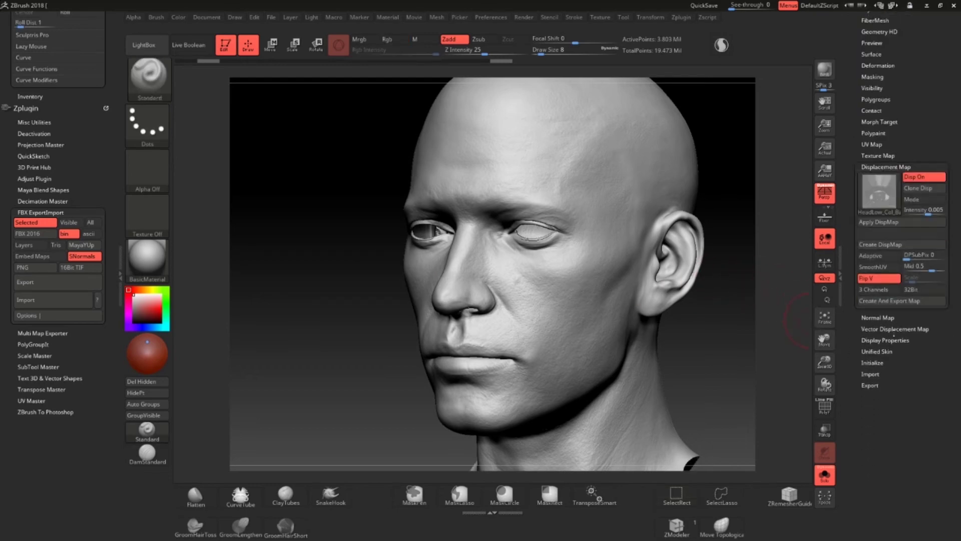
left_click(886, 222)
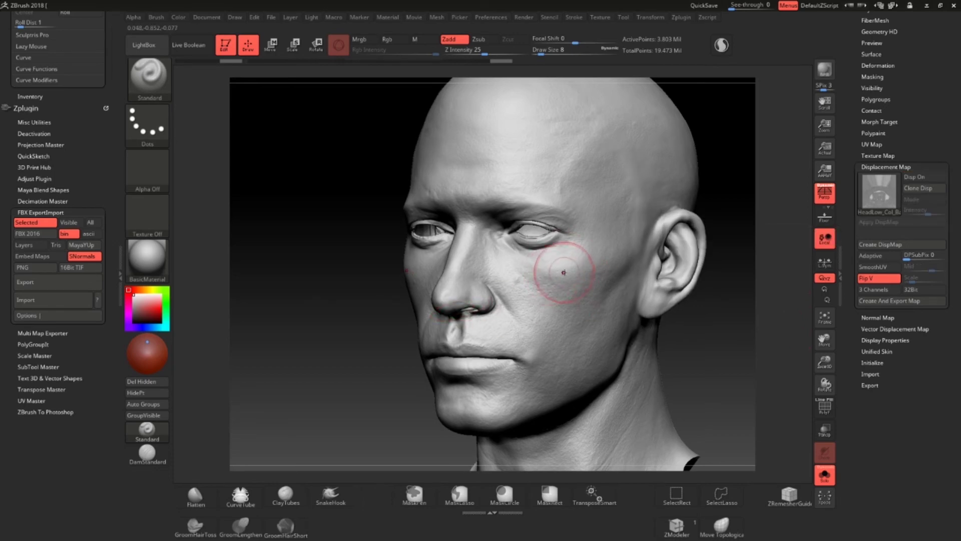
Reduce the brush draw size to 2 and smooth the seam line running down the side of the neck
right_click_drag(547, 272, 583, 280)
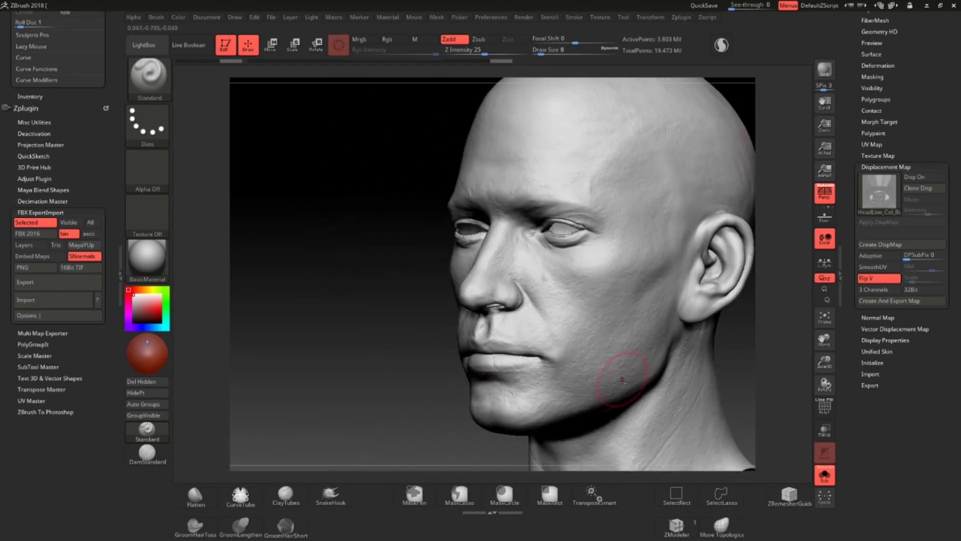
right_click_drag(616, 339, 604, 302, "alt")
mouse_move(684, 326)
right_mouse_down()
mouse_move(660, 319)
mouse_move(616, 338)
mouse_move(661, 290)
right_mouse_up()
key("s")
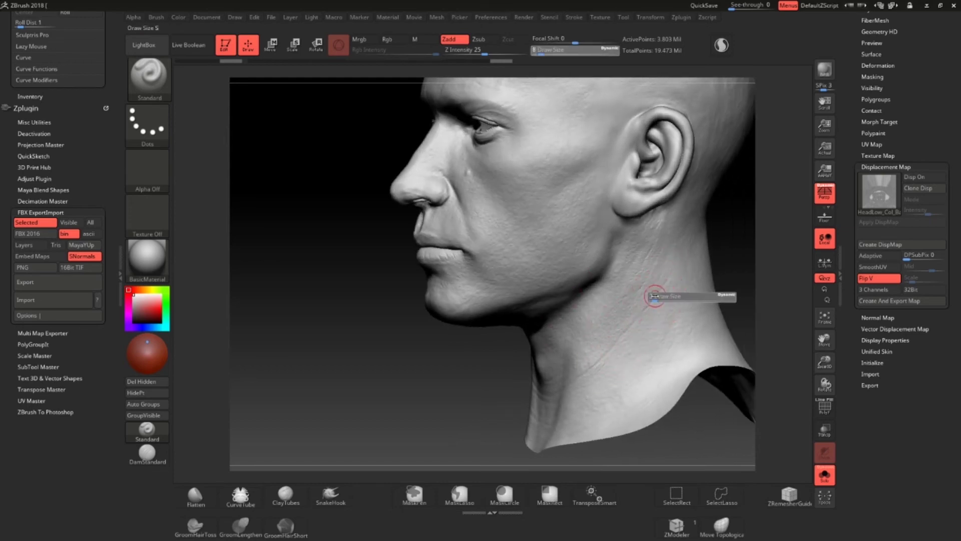
key("shift")
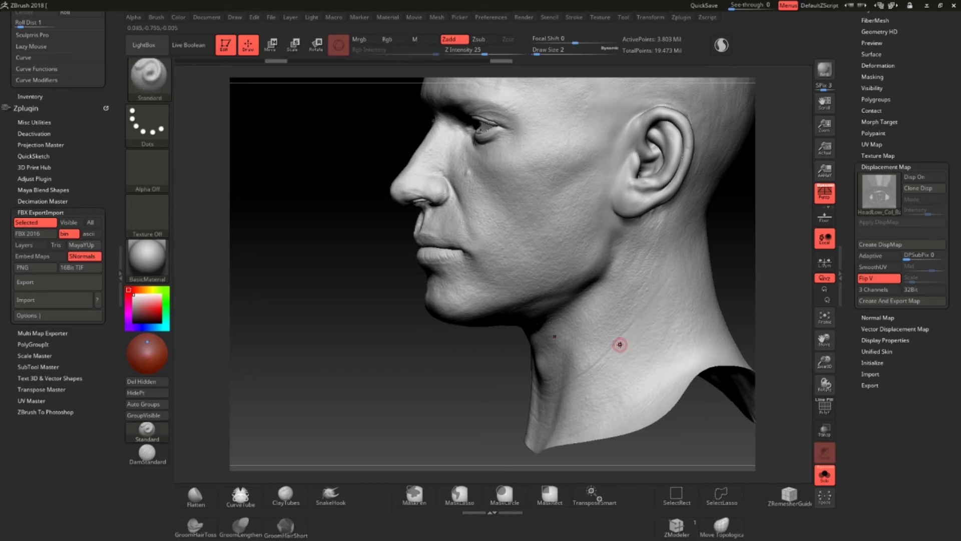
right_click_drag(571, 351, 612, 326)
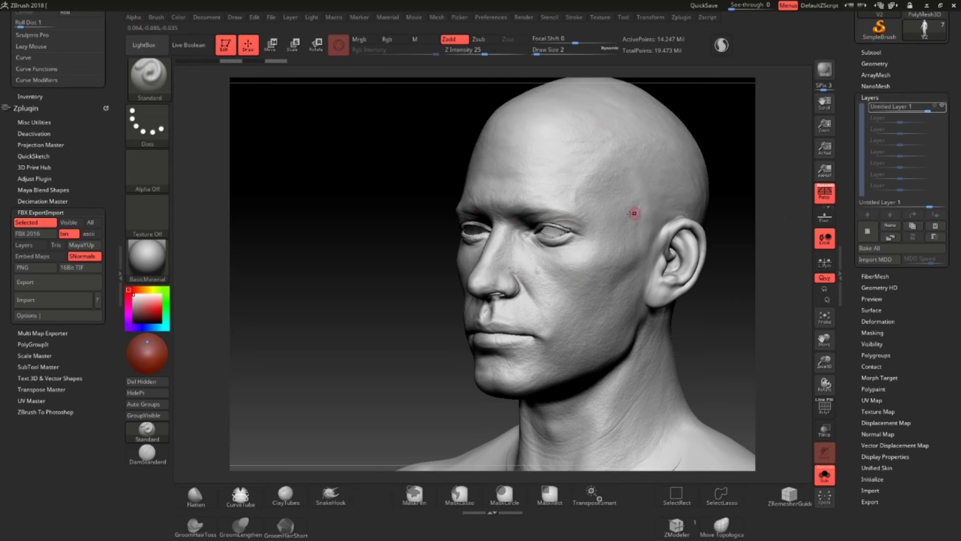
Turn off Untitled Layer 1 to view the head without its skin detail
left_click(943, 108)
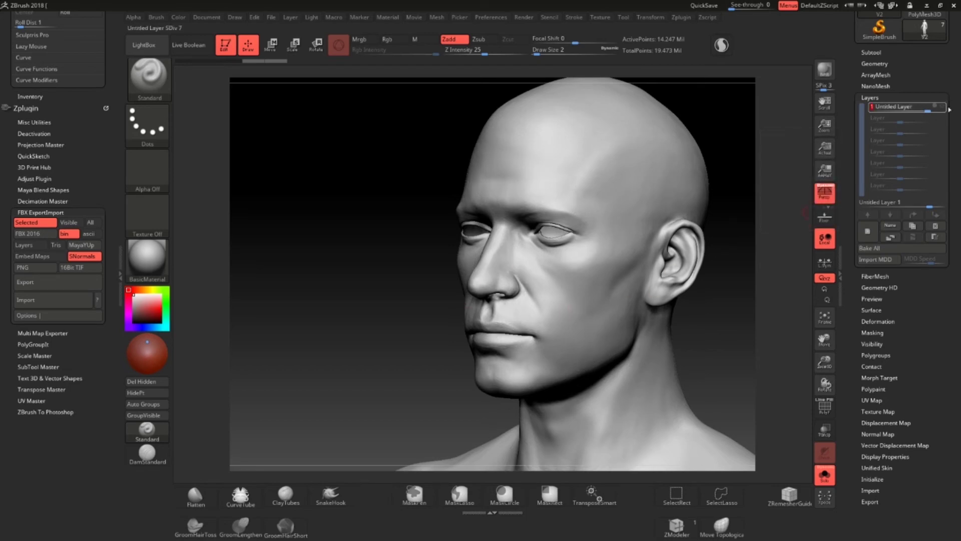
right_click(804, 212)
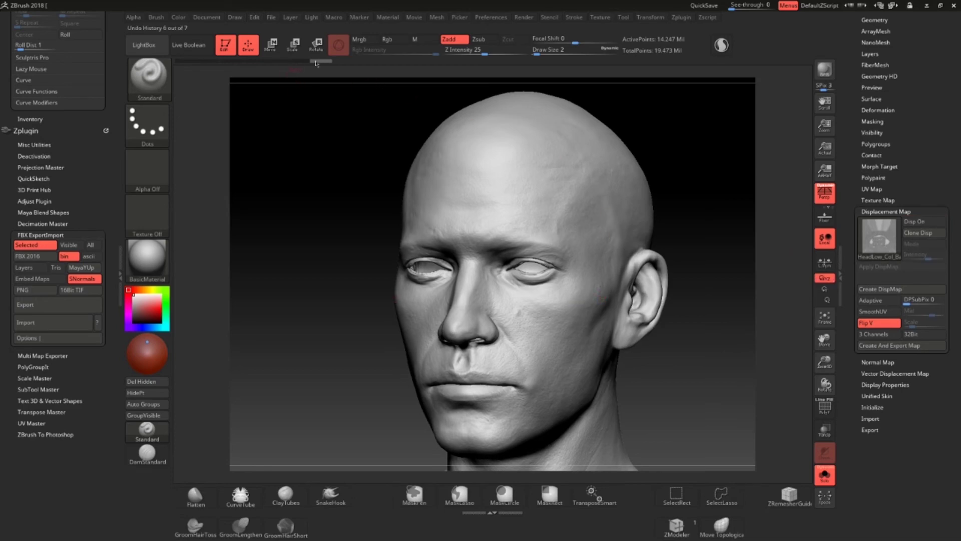
Compare the displacement preview with the applied result through the undo history and examine the facial skin detail up close
mouse_move(318, 63)
left_click(297, 64)
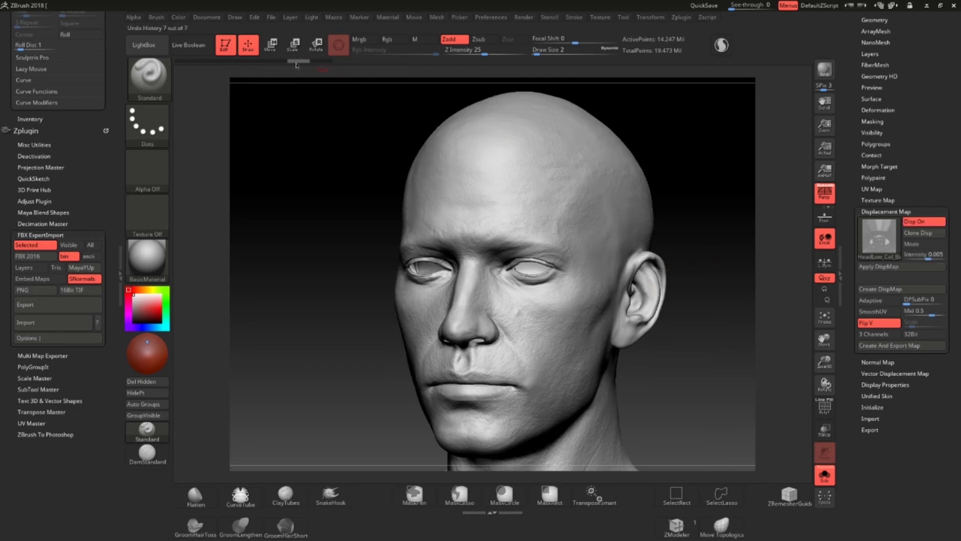
left_click(320, 62)
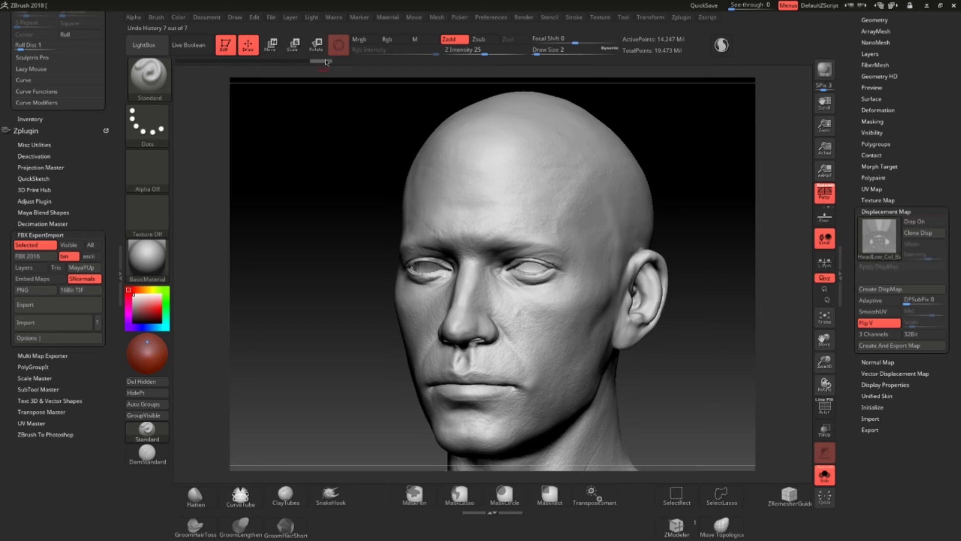
right_click_drag(498, 281, 564, 185, "ctrl")
right_click_drag(505, 321, 467, 418, "ctrl")
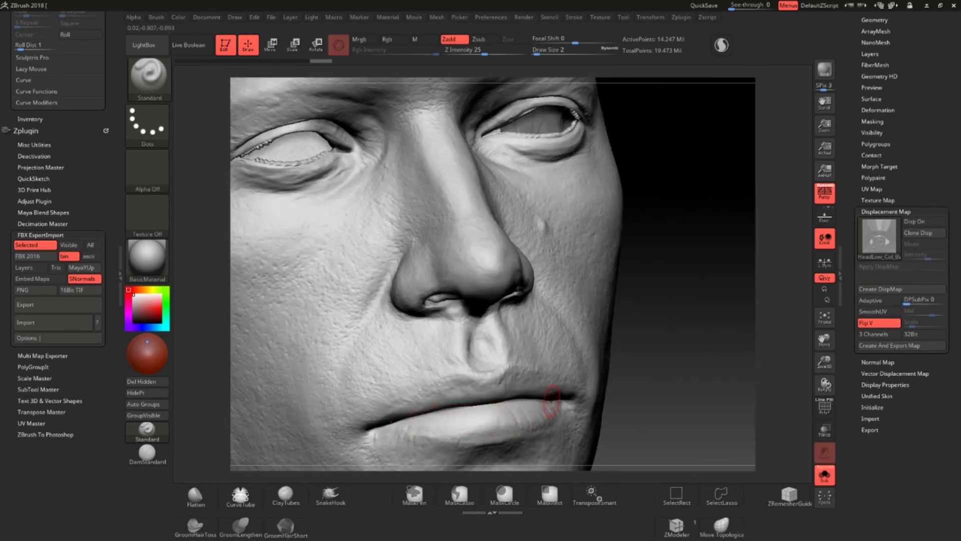
right_click_drag(611, 390, 728, 289, "ctrl")
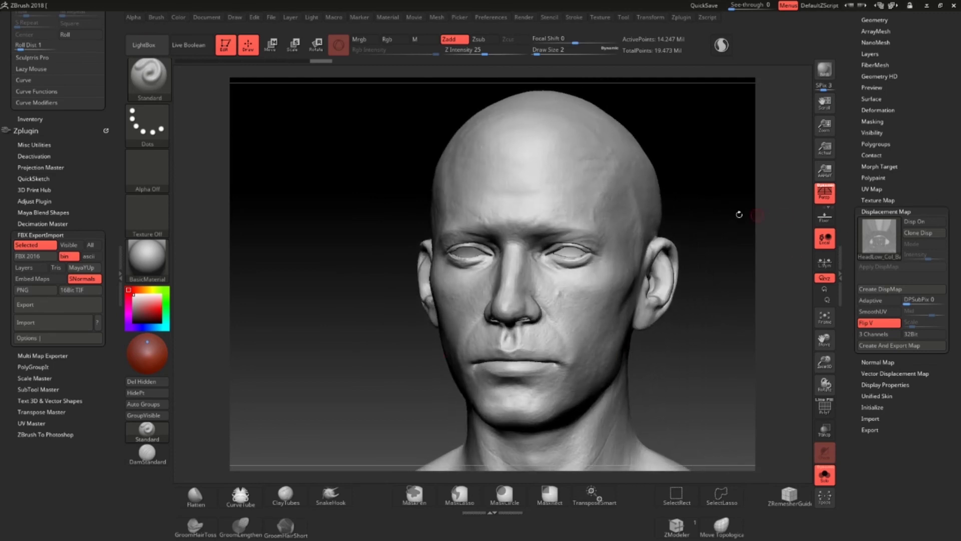
Undo the applied displacement on the head and open its layer list
key("ctrl")
key("ctrl+z")
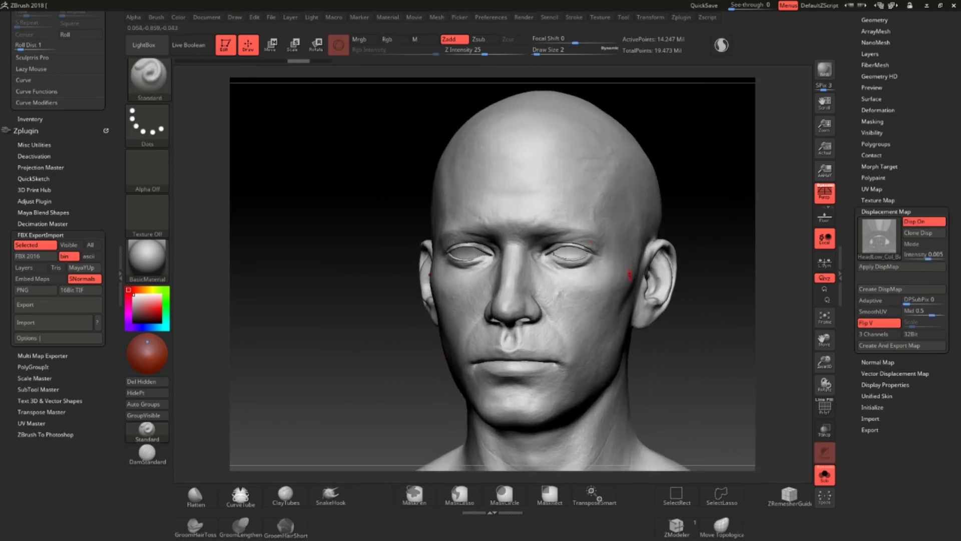
mouse_move(598, 238)
right_mouse_down()
mouse_move(666, 267)
mouse_move(597, 284)
right_mouse_up()
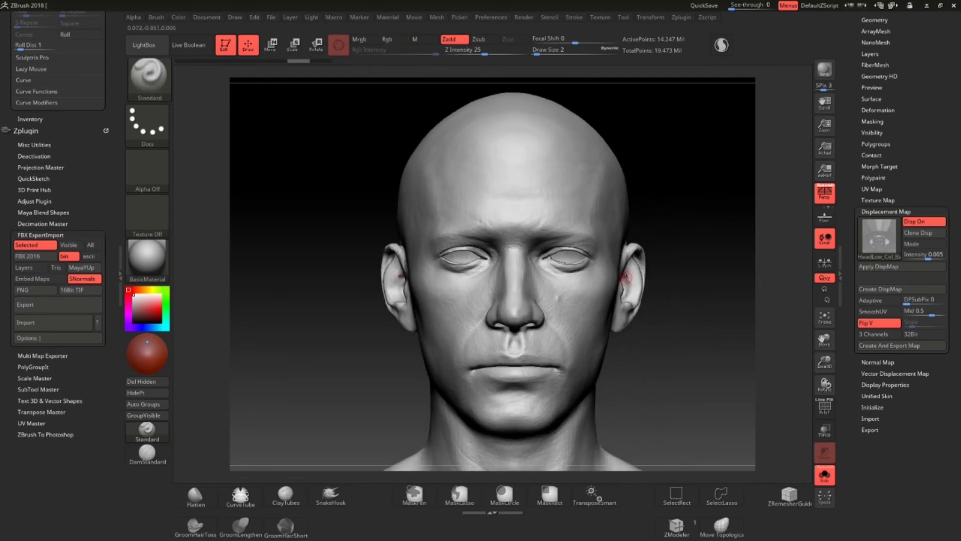
left_click(870, 53)
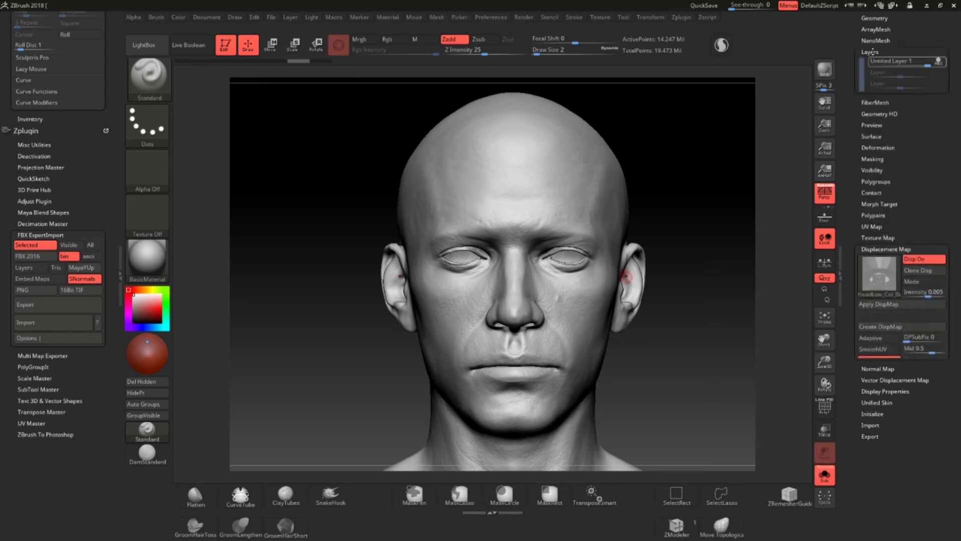
left_click(935, 180)
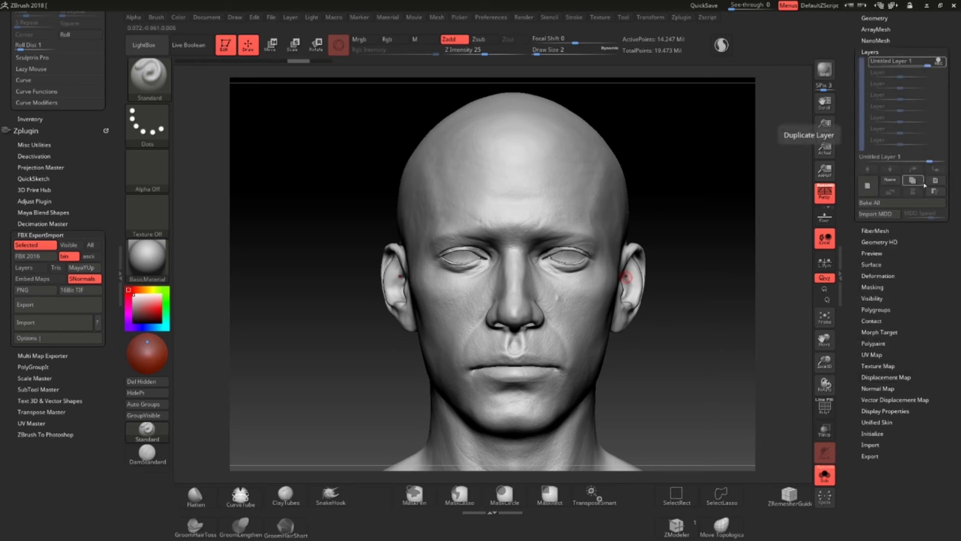
Choose the SelectLasso brush and isolate the head and neck by hiding the rest of the body
right_click_drag(642, 282, 664, 296)
left_click(722, 495)
left_click(685, 517)
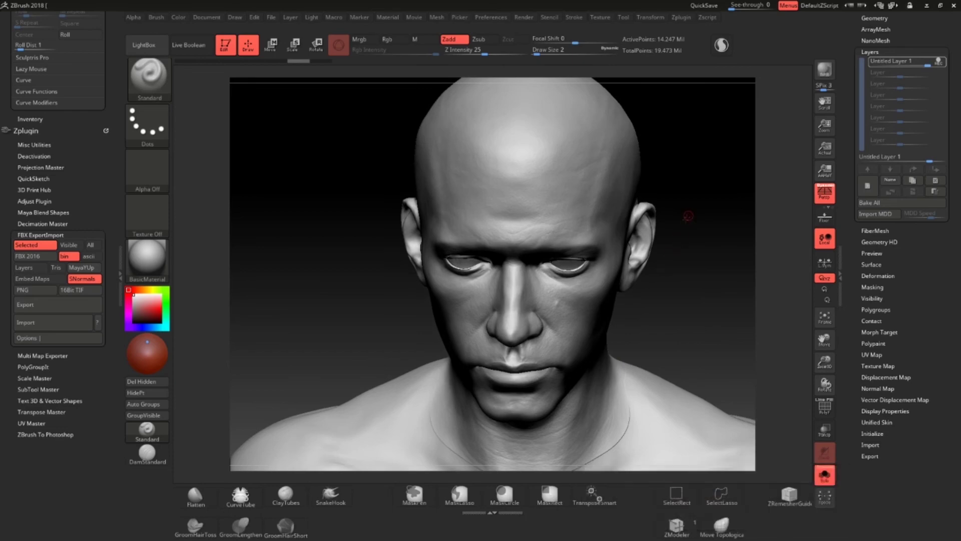
mouse_move(687, 214)
right_mouse_down()
mouse_move(623, 240)
mouse_move(656, 255)
mouse_move(660, 271)
mouse_move(671, 248)
right_mouse_up()
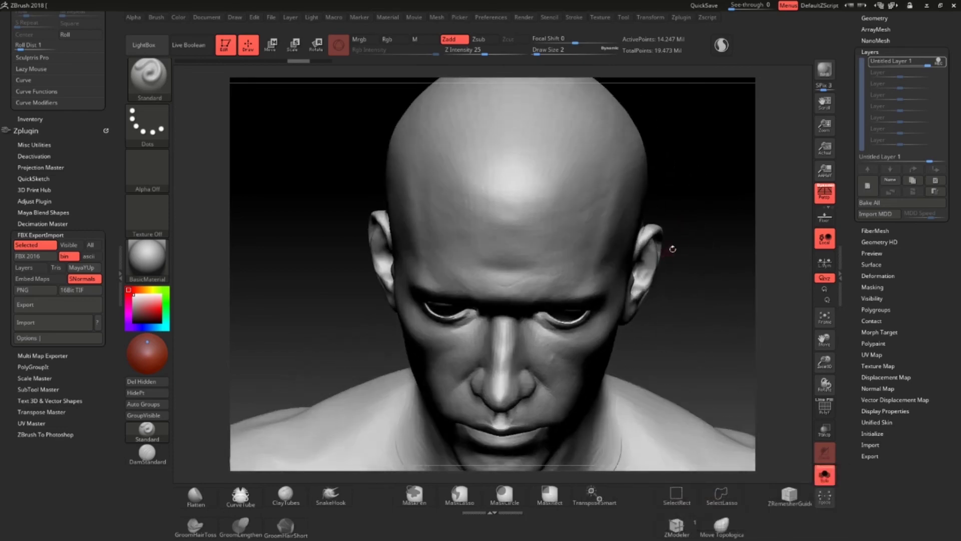
right_click_drag(642, 389, 598, 334, "ctrl")
key("ctrl+shift")
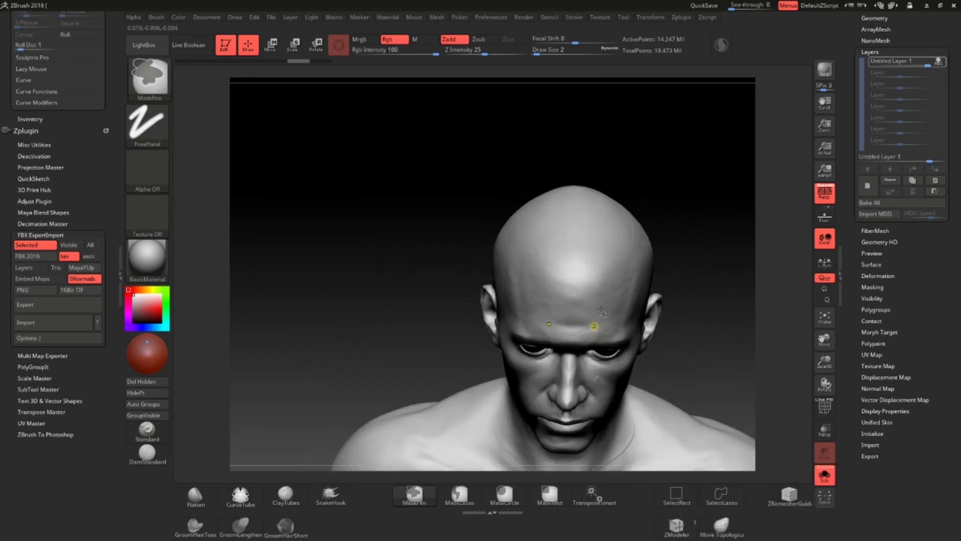
left_click(641, 322, "ctrl+shift")
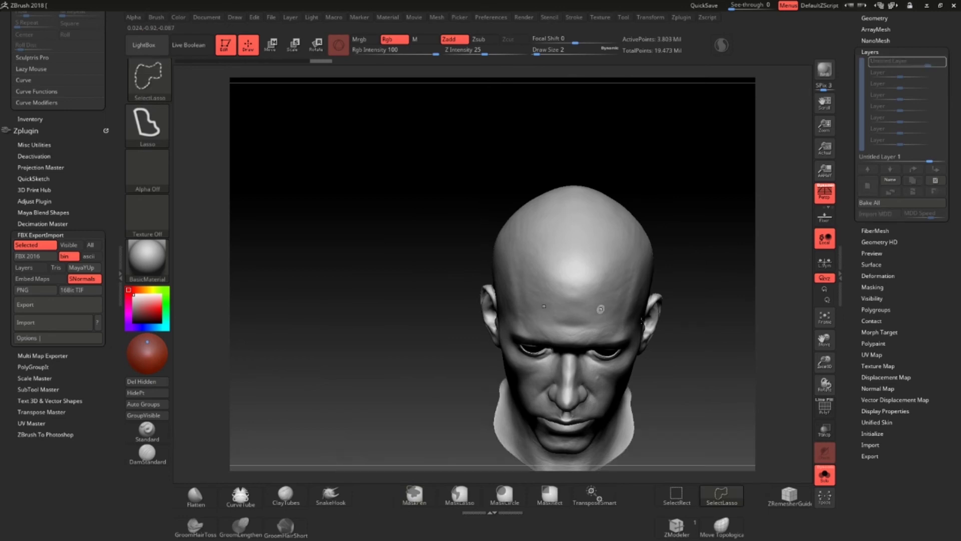
Face the head front-on and lasso around the ear to hide it
right_click_drag(642, 322, 654, 347, "shift")
mouse_move(684, 293)
left_mouse_down("ctrl+shift")
mouse_move(671, 253)
mouse_move(636, 250)
mouse_move(619, 267)
mouse_move(606, 326)
mouse_move(611, 396)
mouse_move(676, 378)
left_mouse_up("ctrl+shift")
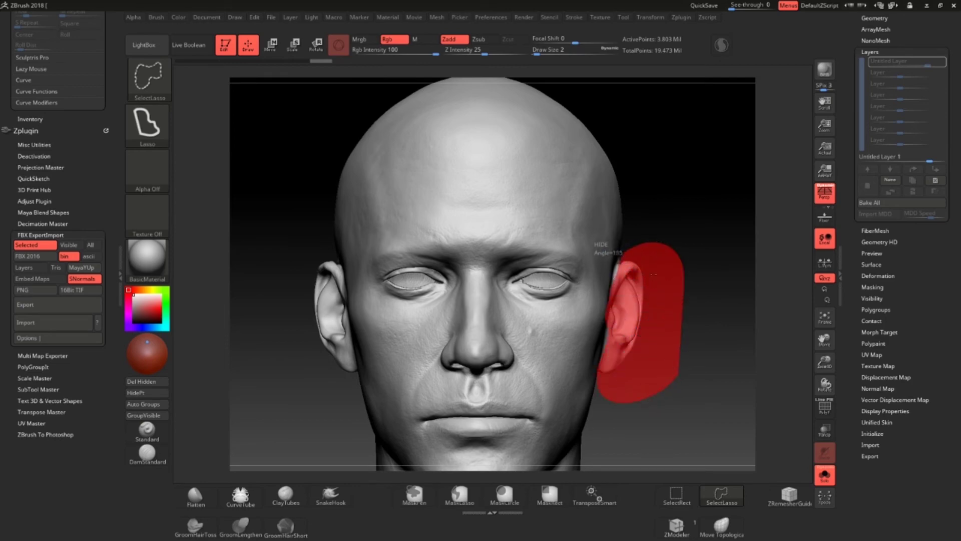
left_click_drag(647, 303, 647, 300, "ctrl+alt+shift")
Lasso the underside of the nose in profile, redrawing the selection to cover only the nostrils, and hide it
mouse_move(701, 268)
left_mouse_down()
mouse_move(586, 323)
mouse_move(626, 255)
mouse_move(664, 258)
left_mouse_up()
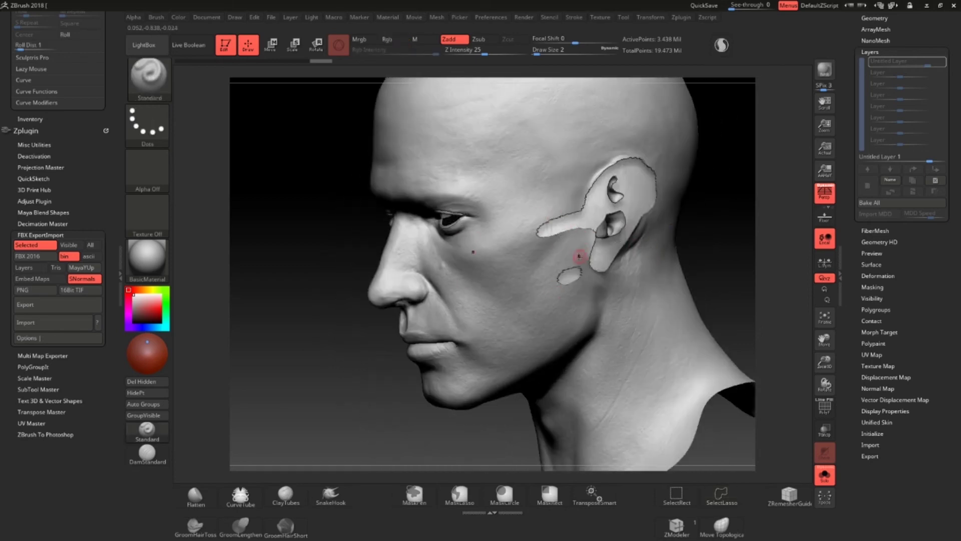
right_click_drag(567, 278, 623, 305, "alt")
right_click_drag(532, 323, 520, 329)
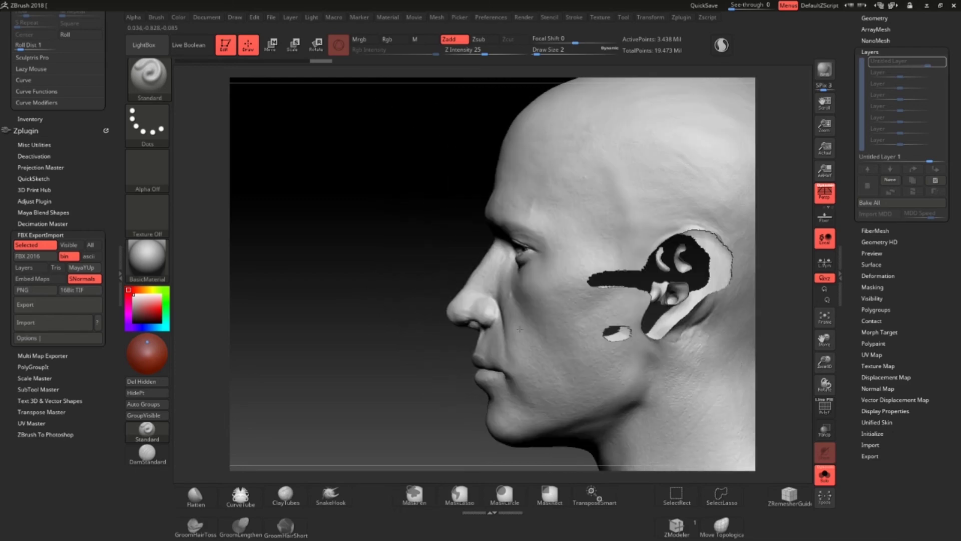
right_click_drag(459, 302, 444, 294)
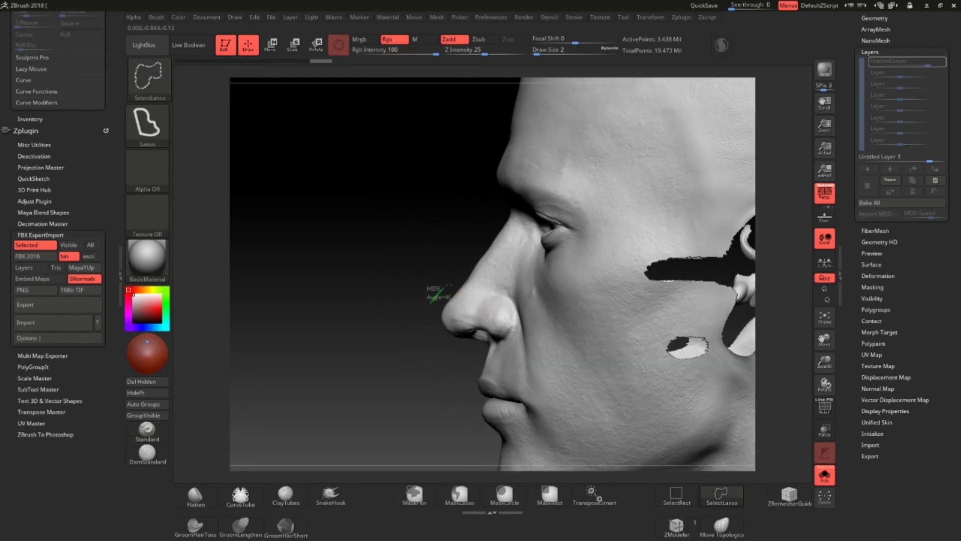
mouse_move(430, 303)
left_mouse_down("ctrl+shift")
mouse_move(492, 291)
mouse_move(500, 321)
mouse_move(476, 351)
mouse_move(458, 317)
left_mouse_up("ctrl+shift")
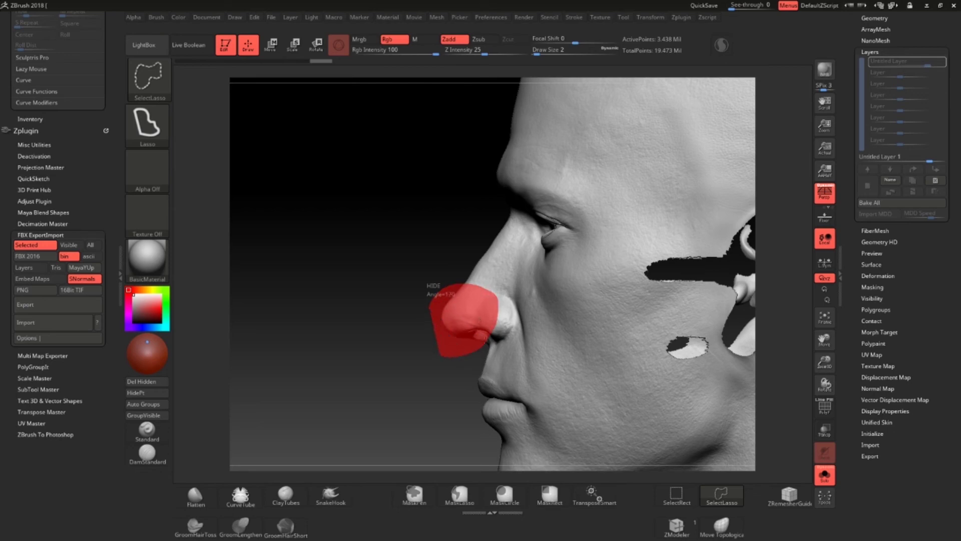
mouse_move(481, 361)
left_mouse_down("ctrl+shift")
mouse_move(495, 324)
mouse_move(452, 321)
left_mouse_up("ctrl+shift")
left_click(460, 353, "ctrl+shift")
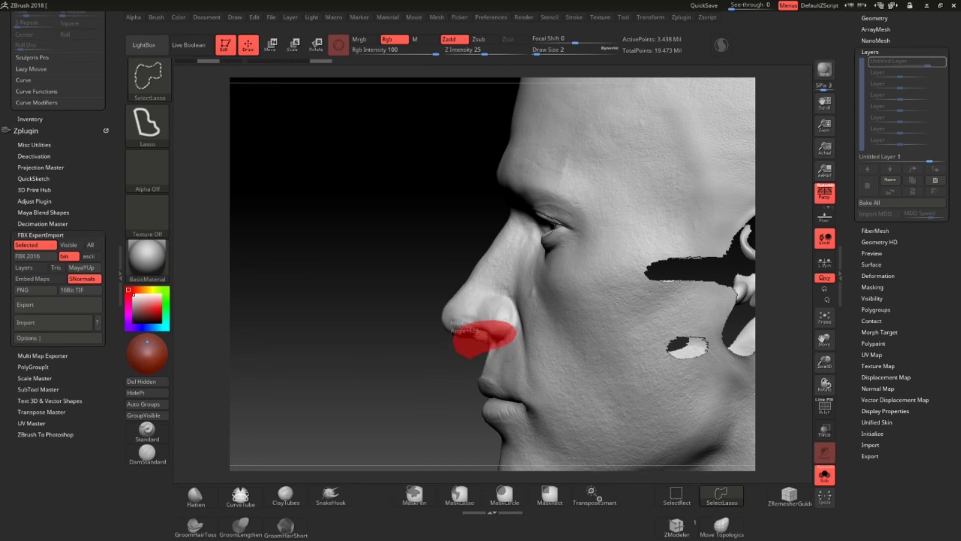
mouse_move(470, 358)
left_mouse_down("ctrl+alt+shift")
mouse_move(444, 340)
mouse_move(471, 351)
left_mouse_up("ctrl+alt+shift")
Lasso and hide the lips in profile and the eye and eyelid areas from the front
left_click_drag(507, 379, 426, 388, "ctrl+shift")
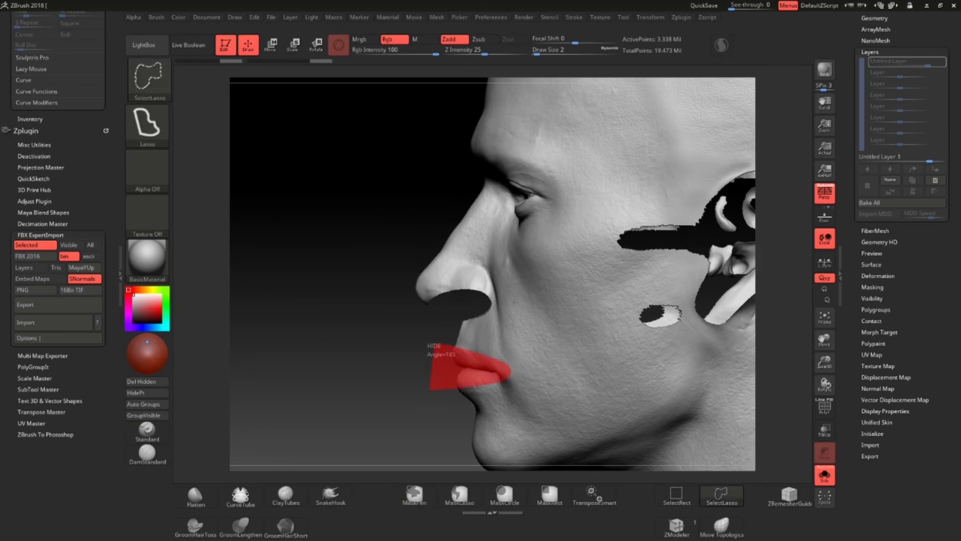
mouse_move(553, 238)
right_mouse_down("alt")
mouse_move(515, 272)
mouse_move(591, 284)
mouse_move(494, 268)
right_mouse_up("alt")
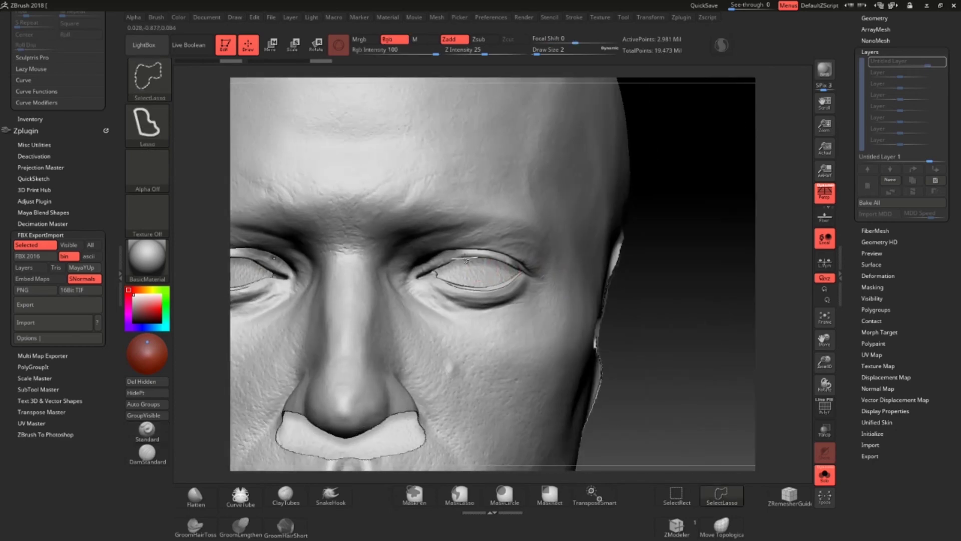
mouse_move(453, 243)
left_mouse_down("ctrl+shift")
mouse_move(413, 270)
mouse_move(451, 295)
mouse_move(503, 300)
mouse_move(473, 250)
left_mouse_up("ctrl+shift")
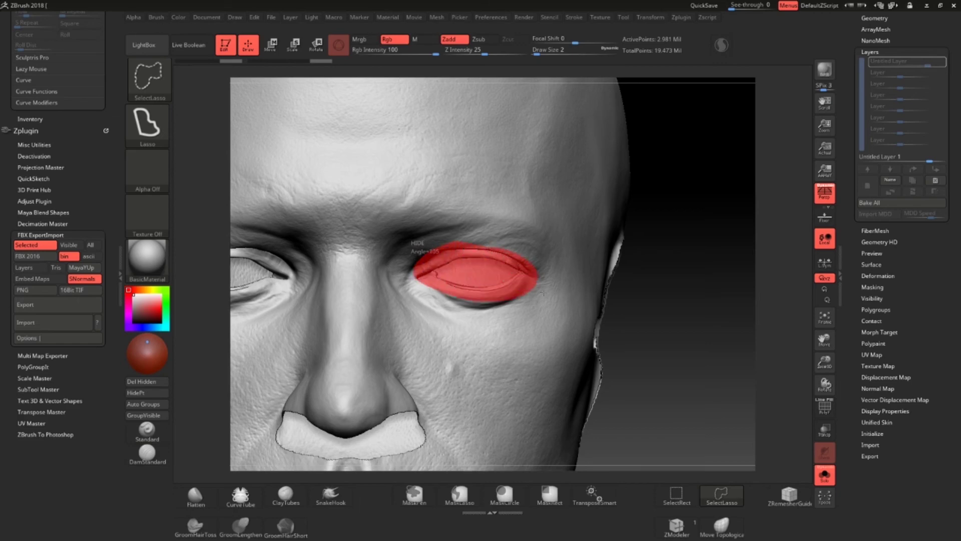
left_click_drag(500, 312, 498, 313, "ctrl+shift")
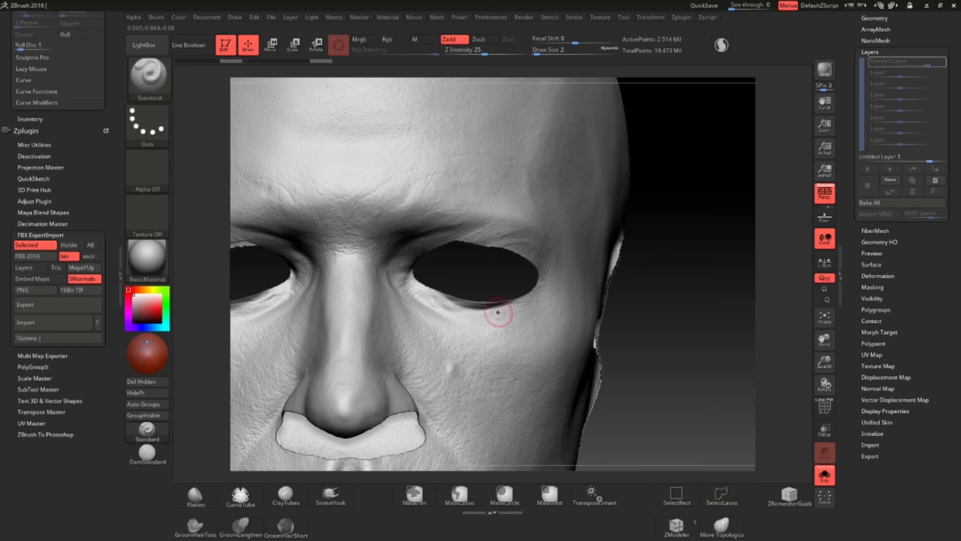
Invert the mesh visibility and lasso out the stray skin patches that were hidden by accident
key("f")
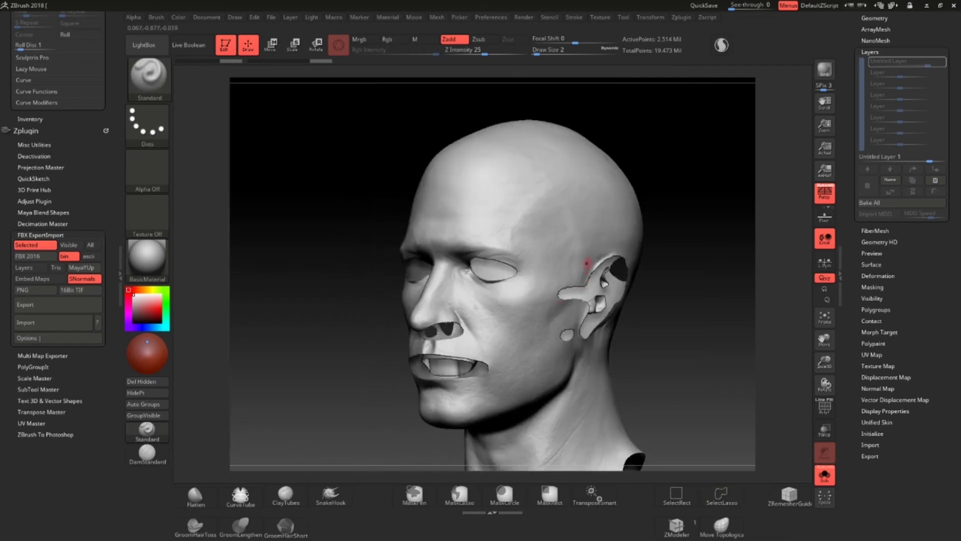
key("ctrl+shift")
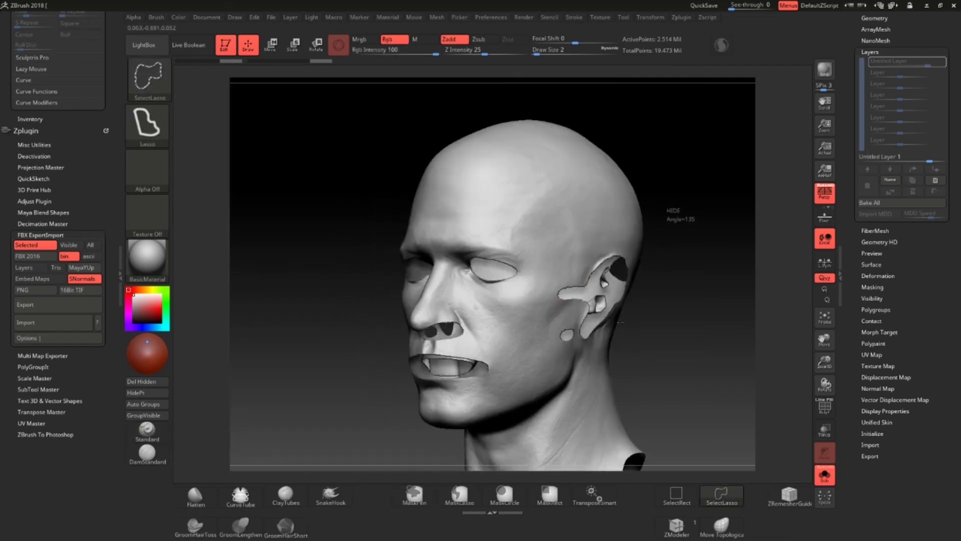
mouse_move(669, 214)
left_mouse_down("ctrl+shift")
mouse_move(642, 275)
mouse_move(492, 253)
mouse_move(581, 258)
left_mouse_up("ctrl+shift")
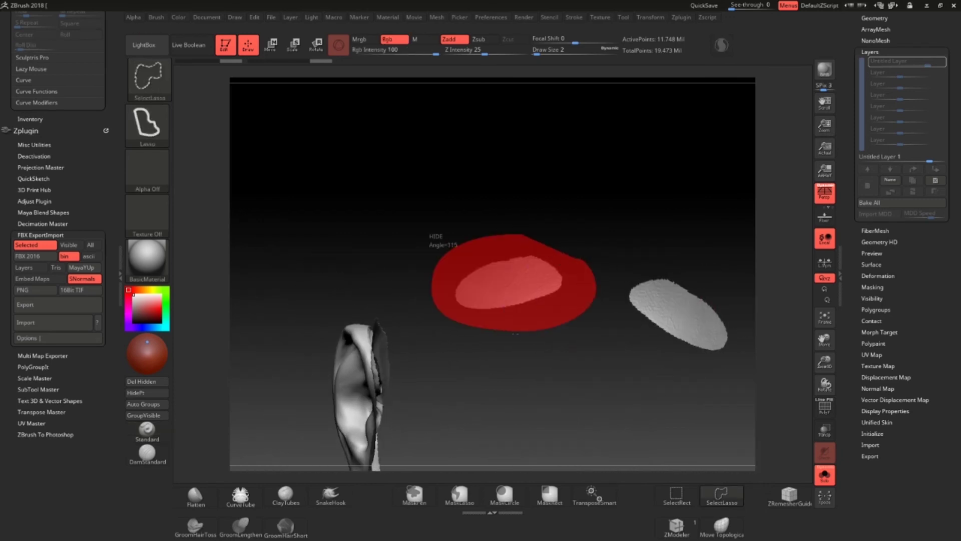
left_click_drag(515, 334, 511, 330, "ctrl+alt+shift")
mouse_move(511, 331)
left_mouse_down()
mouse_move(586, 321)
mouse_move(560, 307)
mouse_move(575, 300)
mouse_move(503, 300)
left_mouse_up()
left_click_drag(511, 369, 507, 321, "alt")
mouse_move(521, 330)
left_mouse_down("ctrl+alt+shift")
mouse_move(510, 334)
mouse_move(539, 330)
left_mouse_up("ctrl+alt+shift")
Trim the excess geometry around the isolated ear, nose and lip pieces with hiding lassos
mouse_move(622, 313)
left_mouse_down("alt")
mouse_move(590, 243)
mouse_move(528, 325)
mouse_move(657, 309)
mouse_move(560, 302)
mouse_move(678, 335)
mouse_move(585, 257)
mouse_move(613, 251)
left_mouse_up("alt")
key("f")
left_click_drag(647, 297, 608, 340, "alt")
mouse_move(556, 326)
left_mouse_down("ctrl+alt+shift")
mouse_move(615, 310)
mouse_move(520, 341)
left_mouse_up("ctrl+alt+shift")
left_click_drag(603, 329, 633, 207, "alt")
left_click_drag(591, 250, 629, 258)
mouse_move(629, 271)
left_mouse_down("ctrl+alt+shift")
mouse_move(687, 270)
mouse_move(705, 346)
mouse_move(652, 268)
mouse_move(508, 290)
mouse_move(492, 251)
left_mouse_up("ctrl+alt+shift")
mouse_move(626, 363)
left_mouse_down("ctrl+alt+shift")
mouse_move(536, 372)
mouse_move(496, 350)
mouse_move(521, 313)
mouse_move(469, 322)
left_mouse_up("ctrl+alt+shift")
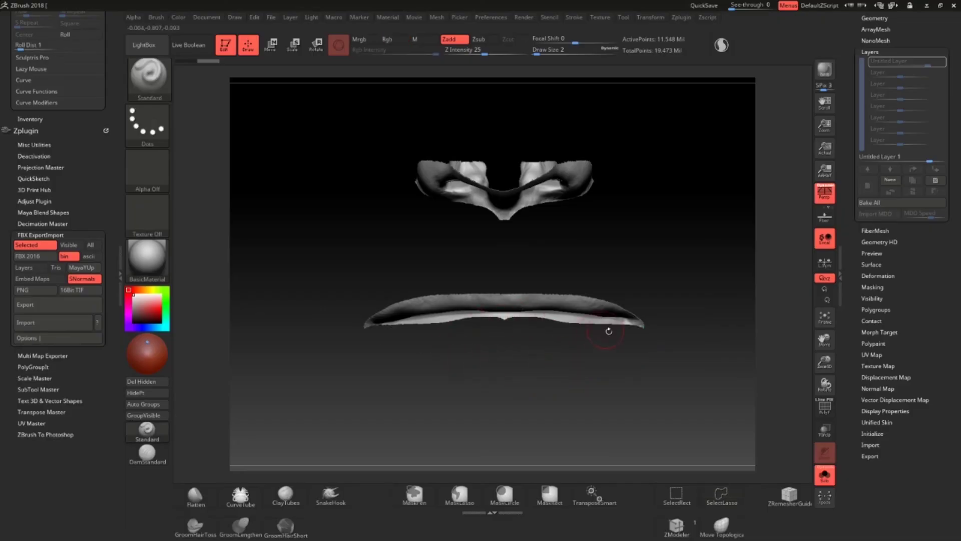
Invert the visibility back to the head and lasso away the remaining ear geometry on its side
left_click_drag(609, 331, 574, 346)
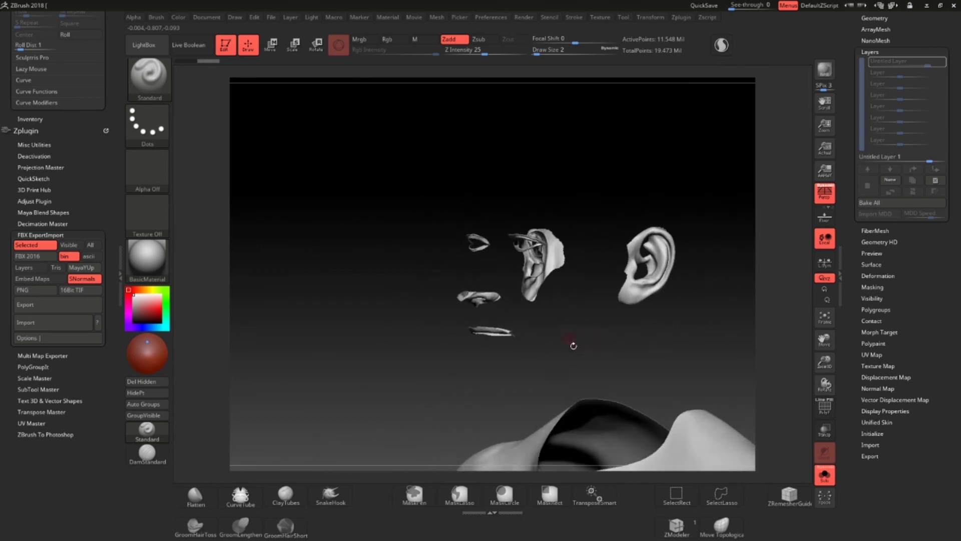
key("ctrl+shift")
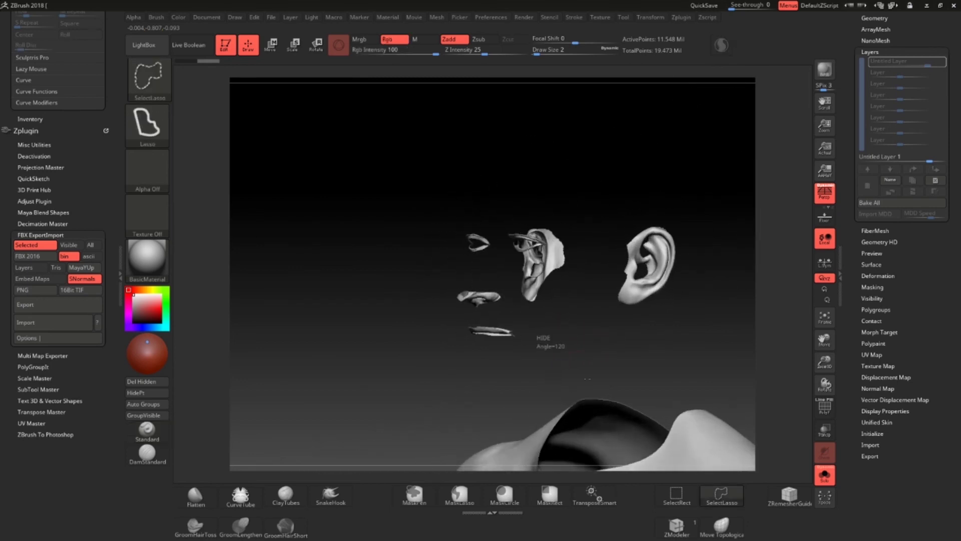
left_click(587, 382, "ctrl+shift")
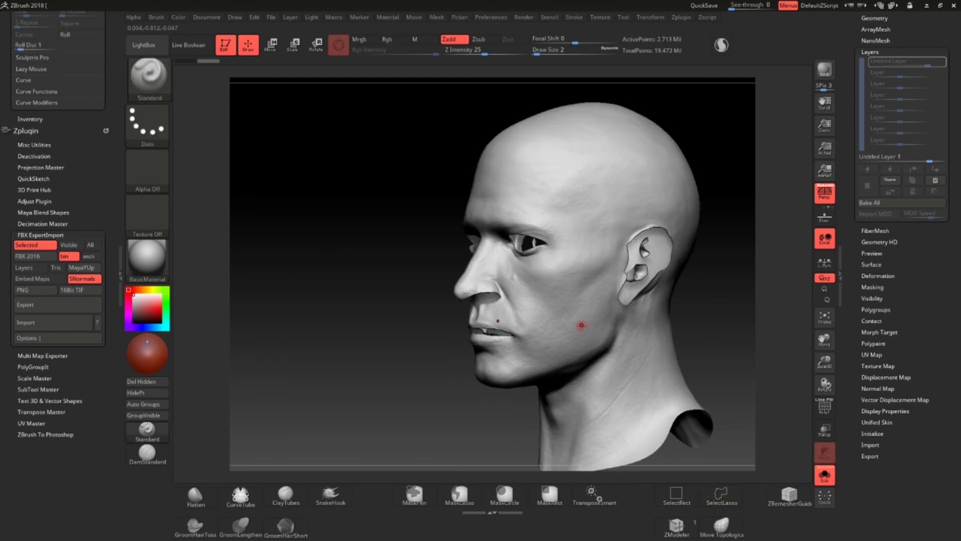
mouse_move(634, 262)
right_mouse_down("ctrl")
mouse_move(668, 285)
mouse_move(643, 284)
mouse_move(663, 293)
mouse_move(662, 256)
right_mouse_up("ctrl")
key("ctrl")
mouse_move(663, 257)
left_mouse_down("ctrl+shift")
mouse_move(665, 233)
mouse_move(627, 231)
mouse_move(609, 266)
mouse_move(607, 306)
mouse_move(619, 325)
mouse_move(640, 320)
mouse_move(677, 288)
left_mouse_up("ctrl+shift")
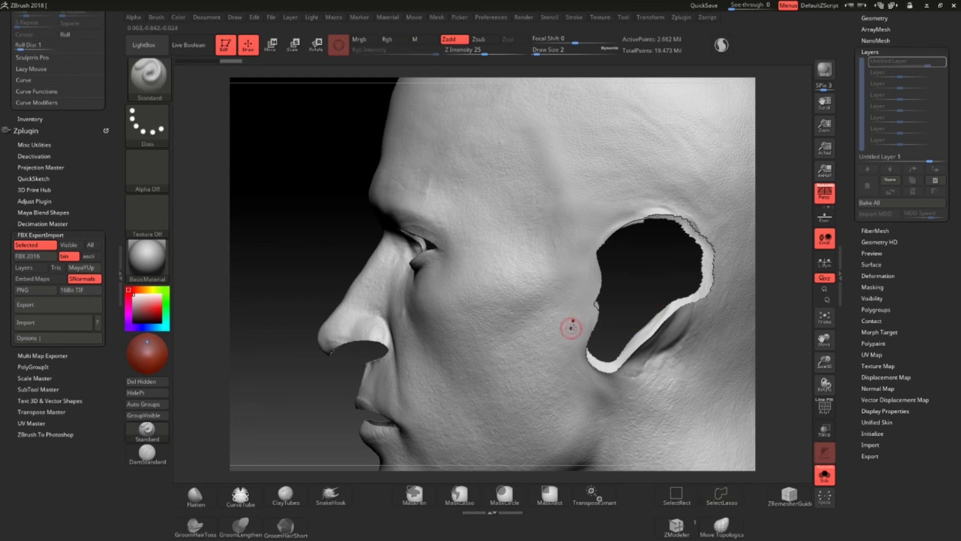
mouse_move(572, 328)
right_mouse_down("ctrl")
mouse_move(576, 298)
mouse_move(611, 313)
mouse_move(593, 283)
right_mouse_up("ctrl")
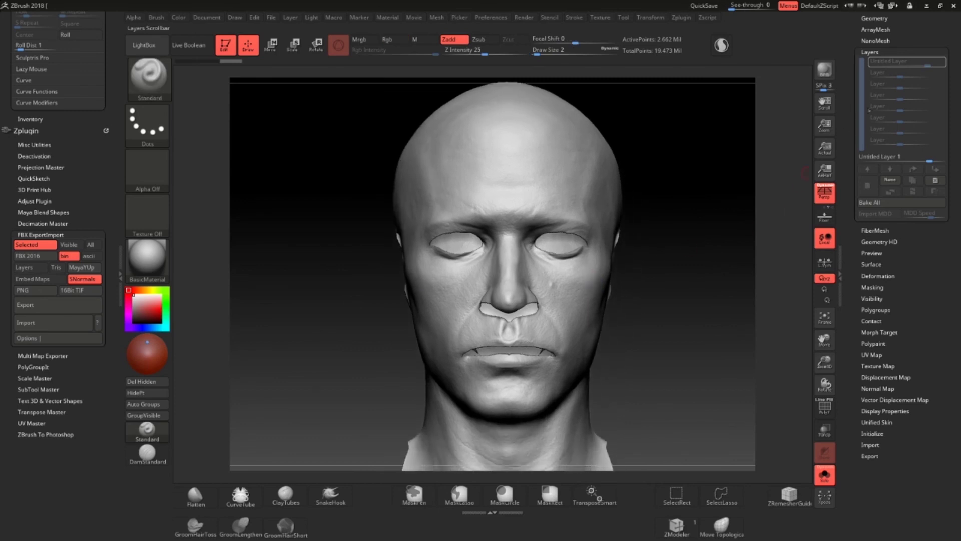
Apply the displacement map to the visible part of the head only
left_click_drag(915, 365, 915, 340)
left_click(904, 351)
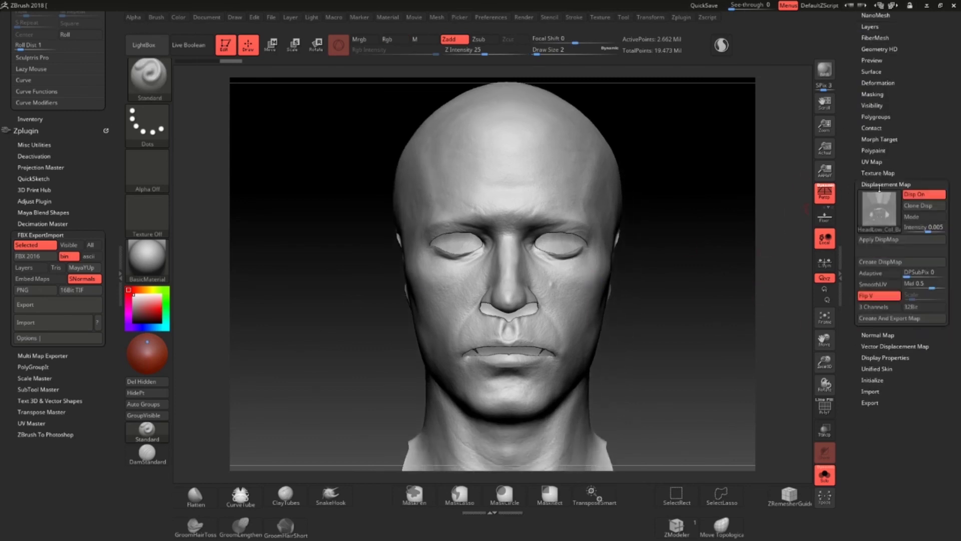
left_click(924, 194)
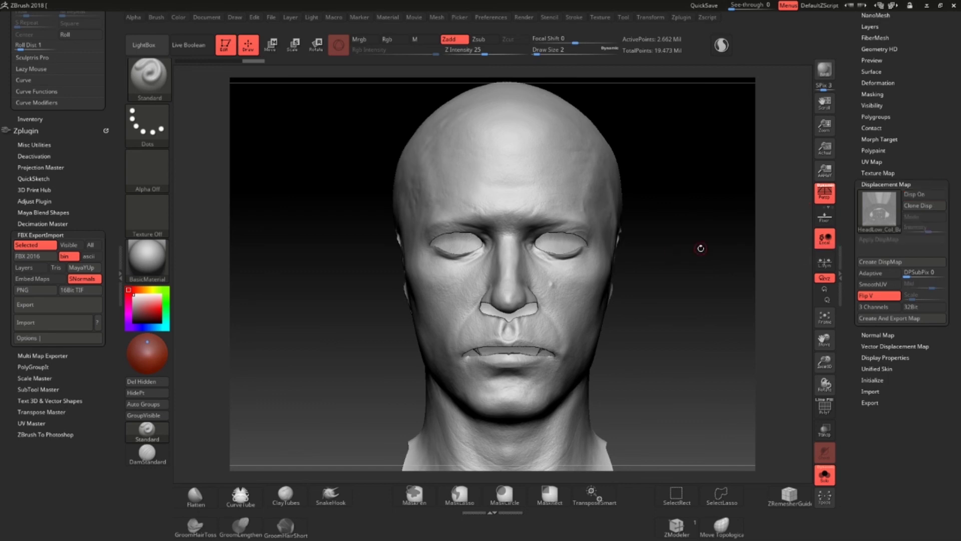
Unhide the whole mesh and examine the seam around the ear up close
right_click_drag(696, 249, 701, 215)
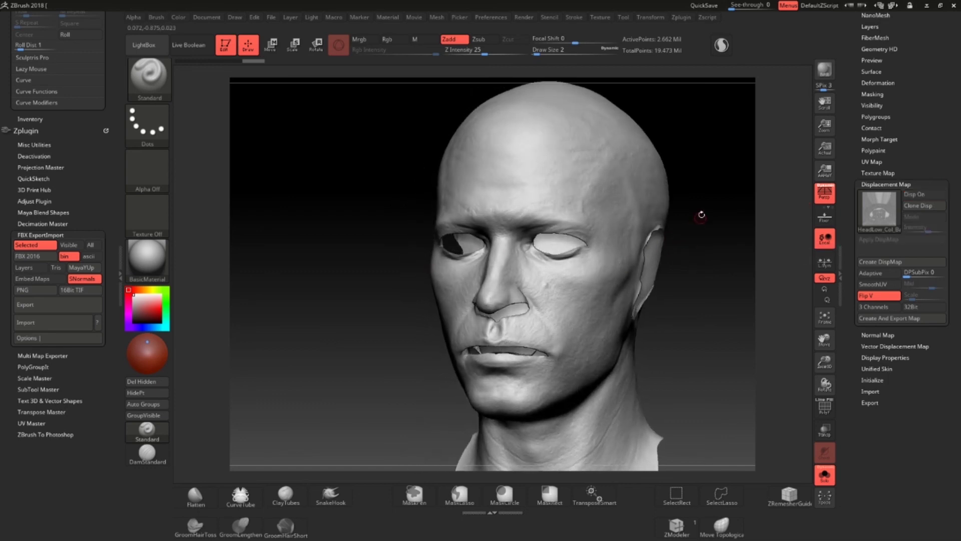
key("ctrl+shift")
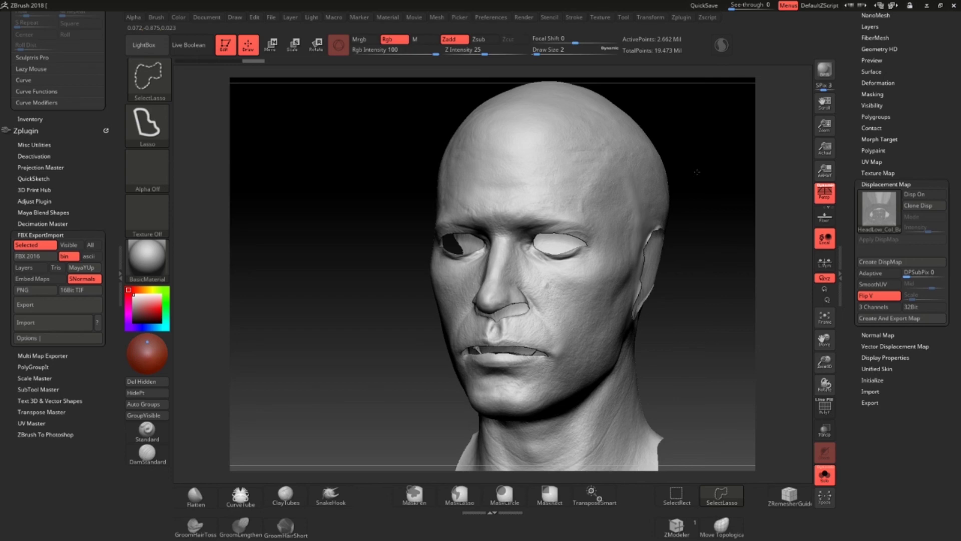
left_click(697, 172, "ctrl+shift")
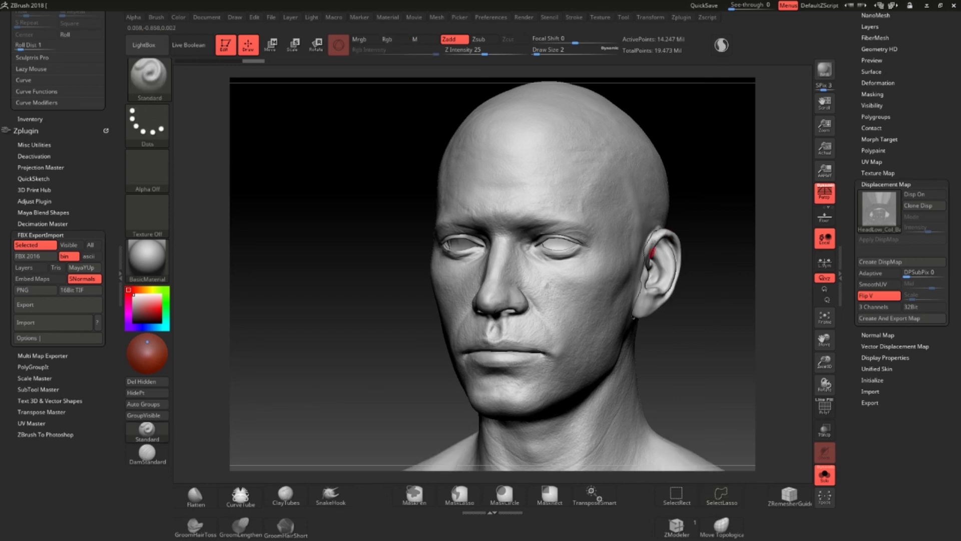
right_click_drag(527, 244, 569, 240, "ctrl")
right_click_drag(533, 302, 533, 270, "ctrl")
left_click_drag(691, 289, 629, 313)
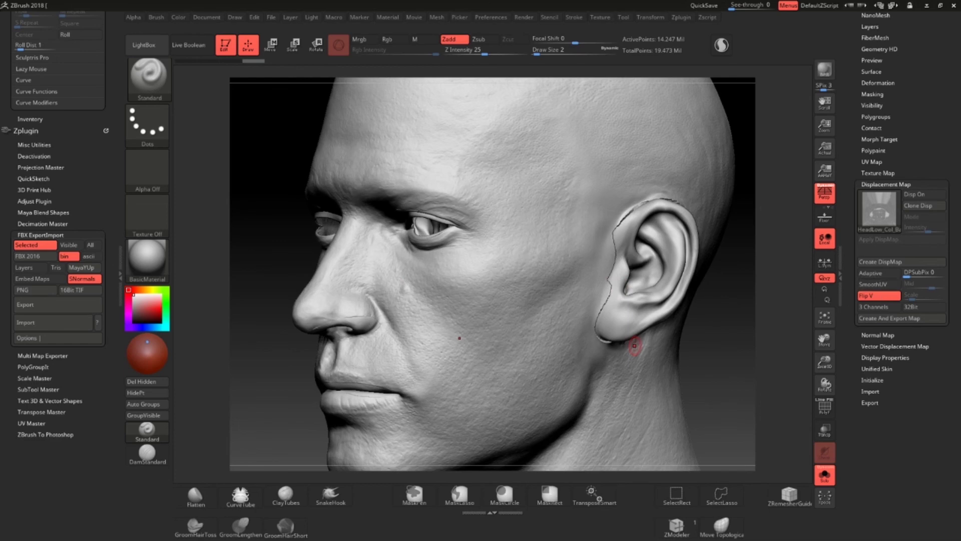
right_click_drag(599, 255, 618, 251, "ctrl")
mouse_move(618, 236)
left_mouse_down("shift")
mouse_move(628, 261)
mouse_move(626, 219)
left_mouse_up("shift")
key("shift+space")
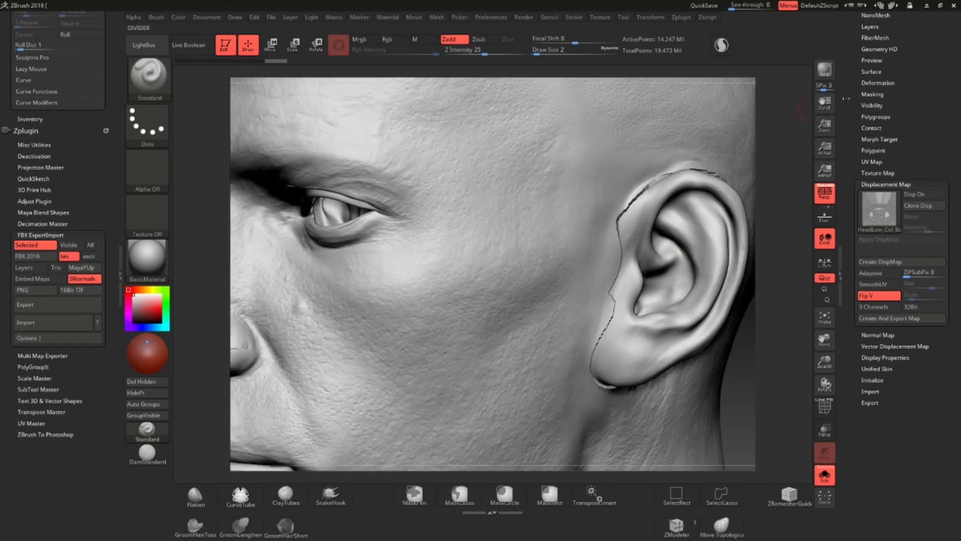
Lower the head to subdivision level 5 and smooth the seam in front of the ear
left_click(869, 26)
left_click(874, 21)
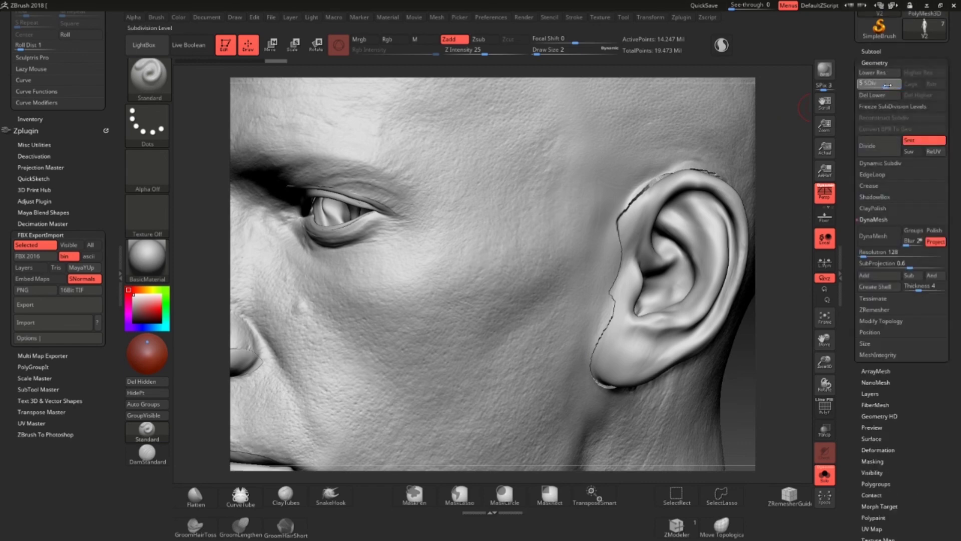
key("shift+d")
key("shift+d")
left_click_drag(626, 220, 623, 206, "shift")
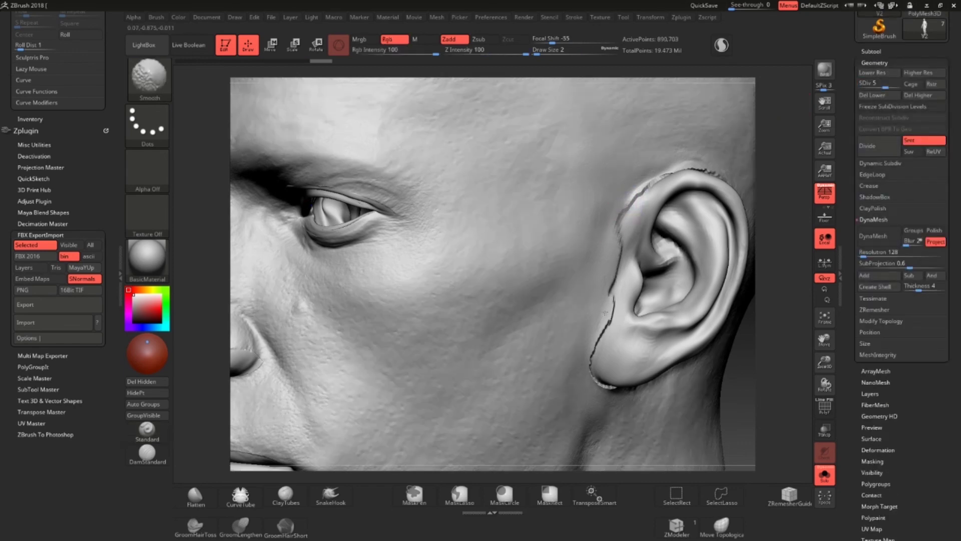
left_click_drag(605, 313, 601, 337, "shift")
key("space")
right_click_drag(603, 328, 615, 296)
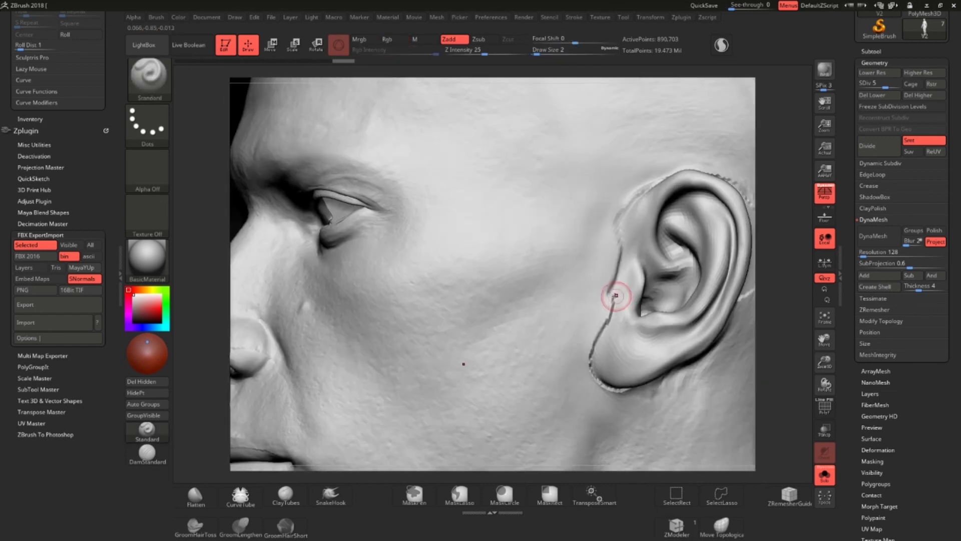
Enlarge the Smooth brush to draw sizes 3 and 4 and smooth the ear's front seam down to the earlobe
key("space")
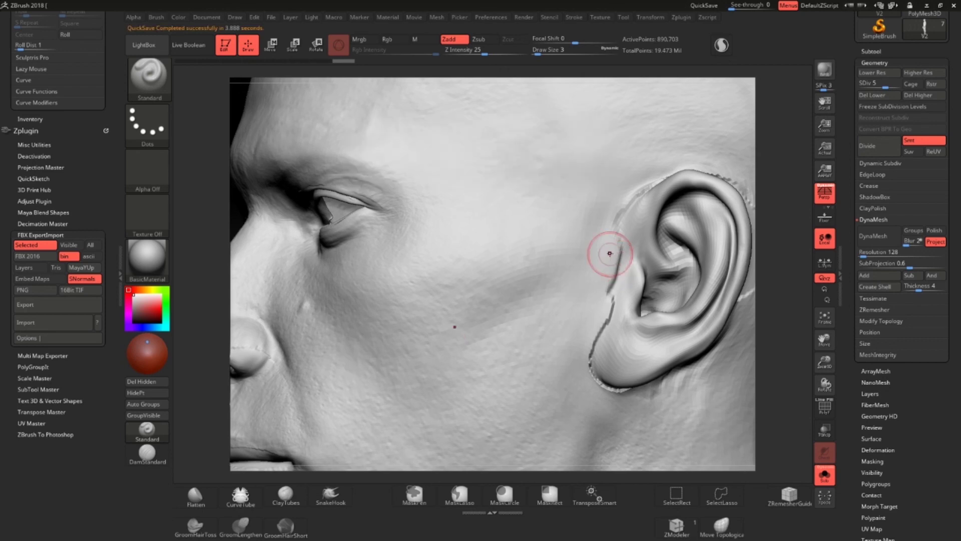
left_click_drag(621, 252, 619, 281, "shift")
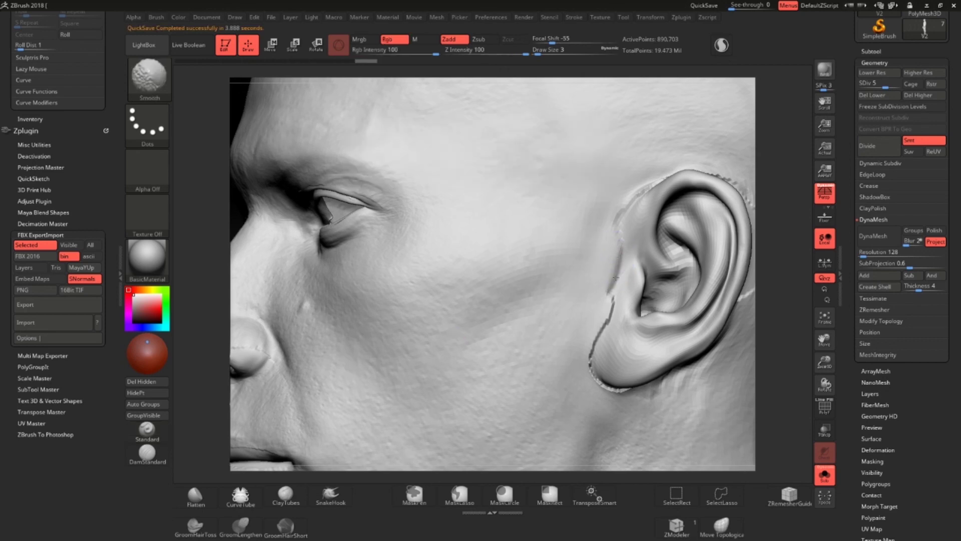
key("shift+space")
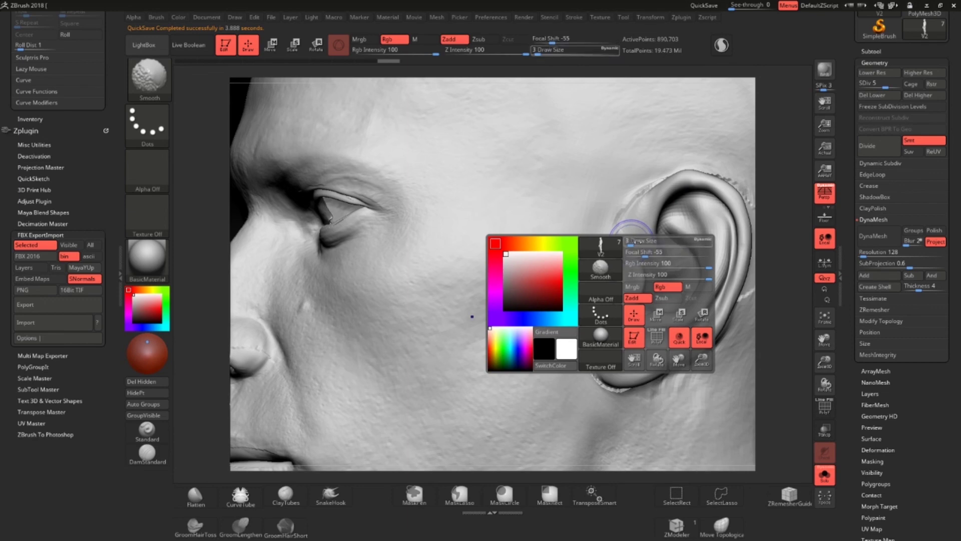
left_click_drag(639, 243, 632, 243)
left_click_drag(621, 232, 615, 262, "shift")
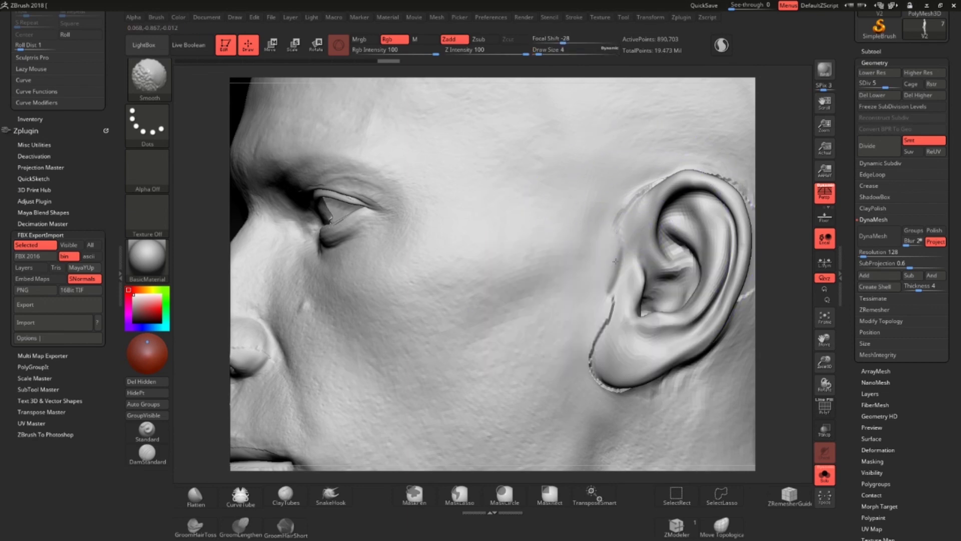
left_click_drag(606, 327, 600, 339, "shift")
right_click_drag(601, 339, 453, 335, "ctrl")
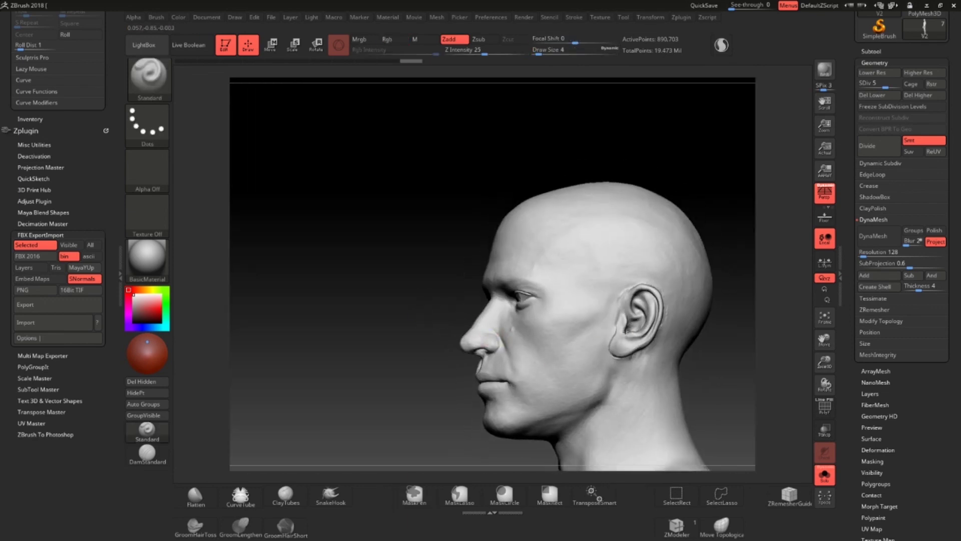
right_click_drag(524, 364, 609, 340, "ctrl")
left_click_drag(609, 340, 602, 351, "shift")
right_click_drag(602, 352, 595, 323, "ctrl")
key("space")
left_click(595, 322)
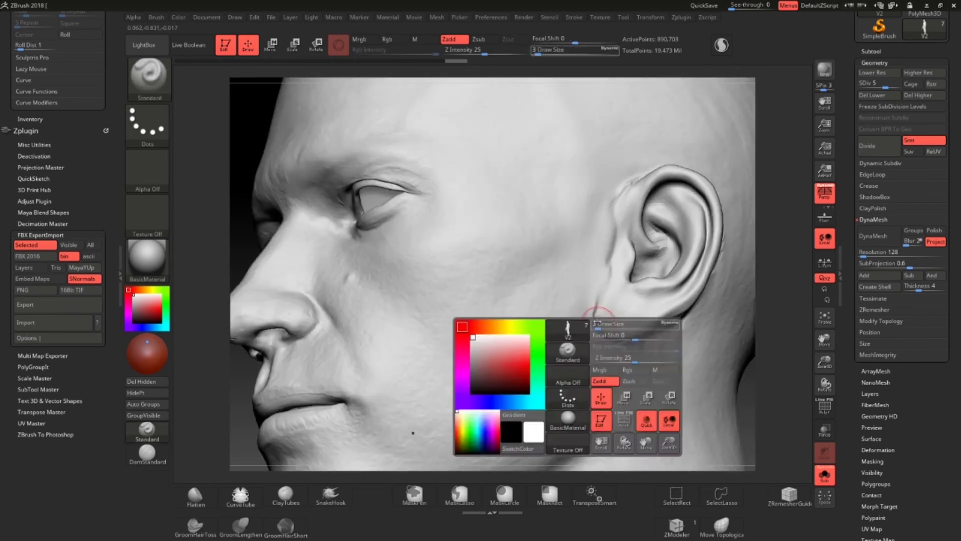
left_click_drag(595, 317, 601, 334, "shift")
left_click_drag(602, 334, 619, 344, "shift")
mouse_move(601, 259)
left_mouse_down("shift")
mouse_move(610, 218)
mouse_move(611, 287)
left_mouse_up("shift")
key("ctrl+z")
key("ctrl+z")
key("ctrl+z")
Smooth the seam around the upper eyelids with draw size 1
right_click_drag(611, 286, 674, 293)
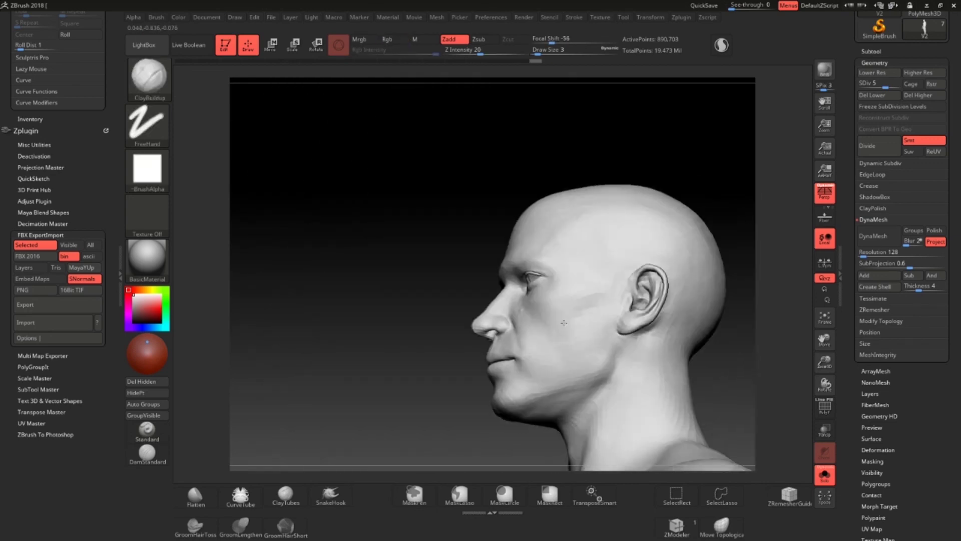
mouse_move(576, 320)
right_mouse_down("shift")
mouse_move(476, 313)
mouse_move(588, 240)
mouse_move(534, 281)
mouse_move(554, 247)
right_mouse_up("shift")
key("bracketleft")
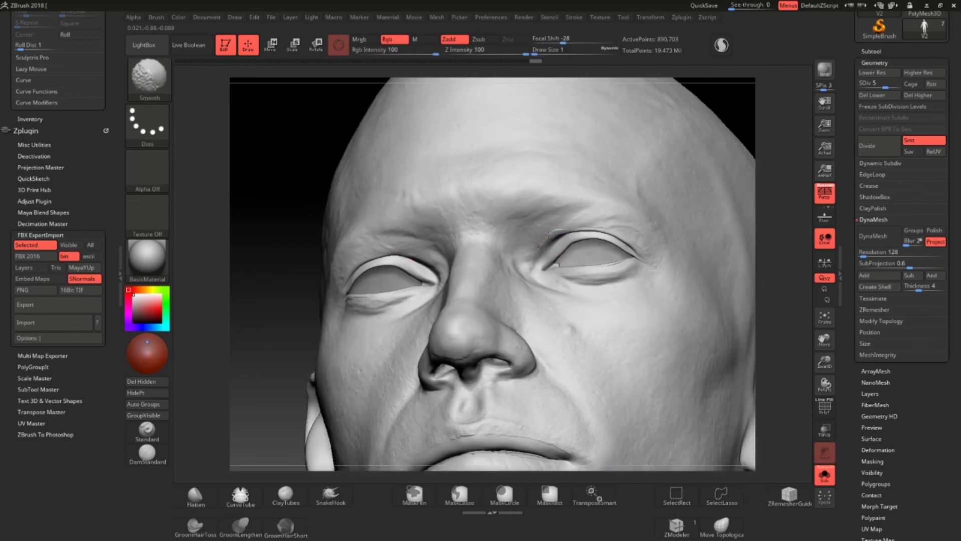
mouse_move(599, 225)
right_mouse_down()
mouse_move(532, 295)
mouse_move(572, 305)
mouse_move(561, 311)
mouse_move(574, 381)
mouse_move(523, 380)
mouse_move(503, 348)
mouse_move(632, 262)
right_mouse_up()
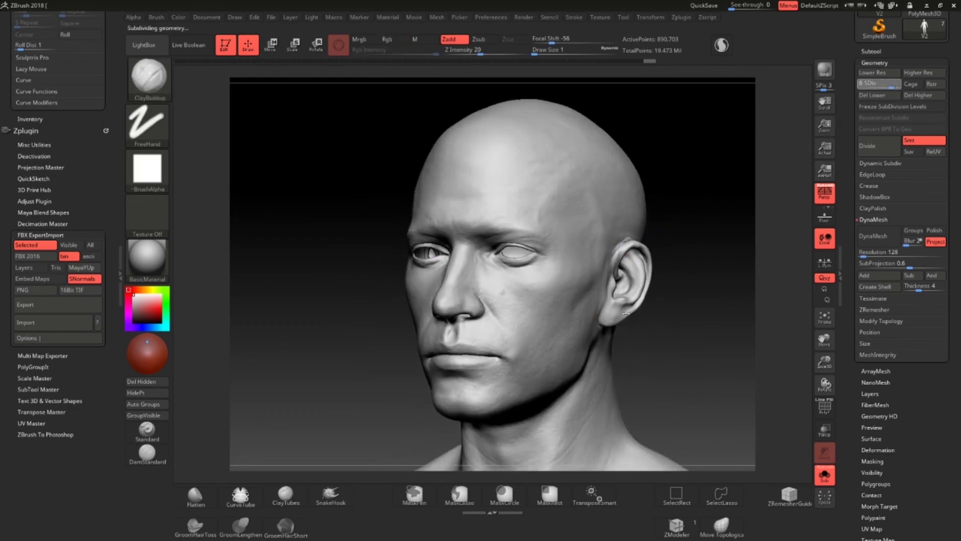
Raise the head to subdivision level 6 and smooth the seam in front of and behind the ear with draw size 4
right_click_drag(618, 293, 600, 280)
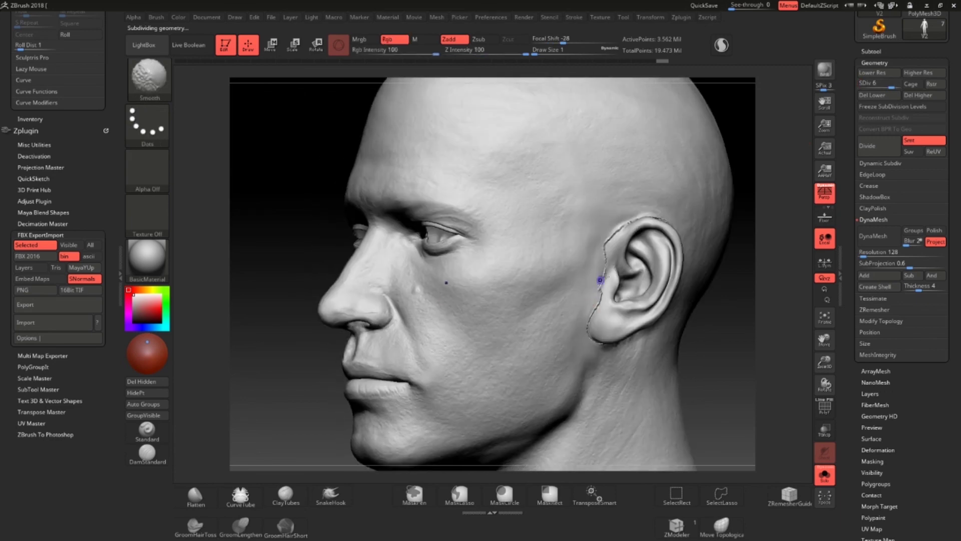
key("s")
left_click_drag(600, 279, 605, 279)
mouse_move(598, 336)
right_mouse_down()
mouse_move(588, 313)
mouse_move(551, 283)
right_mouse_up()
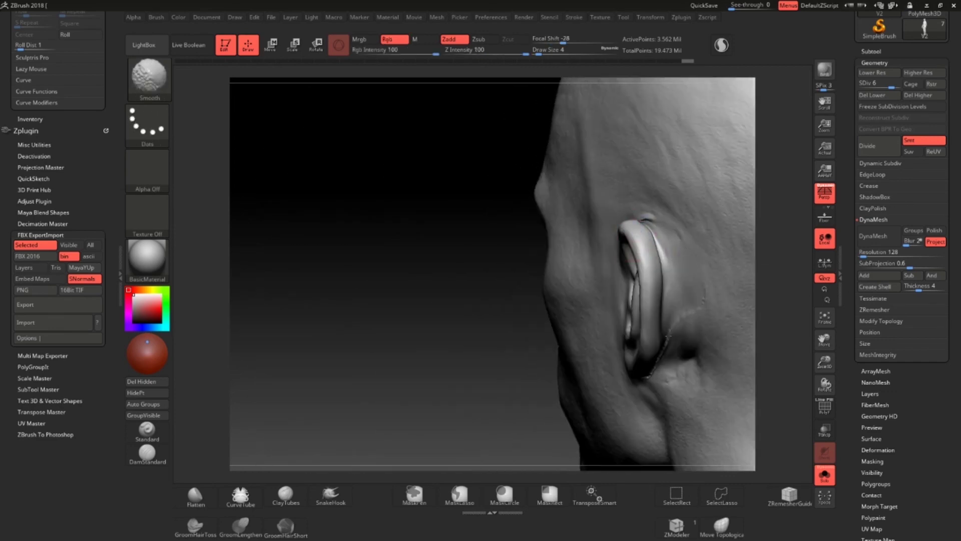
left_click_drag(654, 219, 644, 220, "shift")
Smooth the seams along the upper eyelid, nostrils and lips at subdivision level 6, using draw sizes 3 and 2
mouse_move(506, 273)
right_mouse_down()
mouse_move(616, 292)
mouse_move(611, 218)
right_mouse_up()
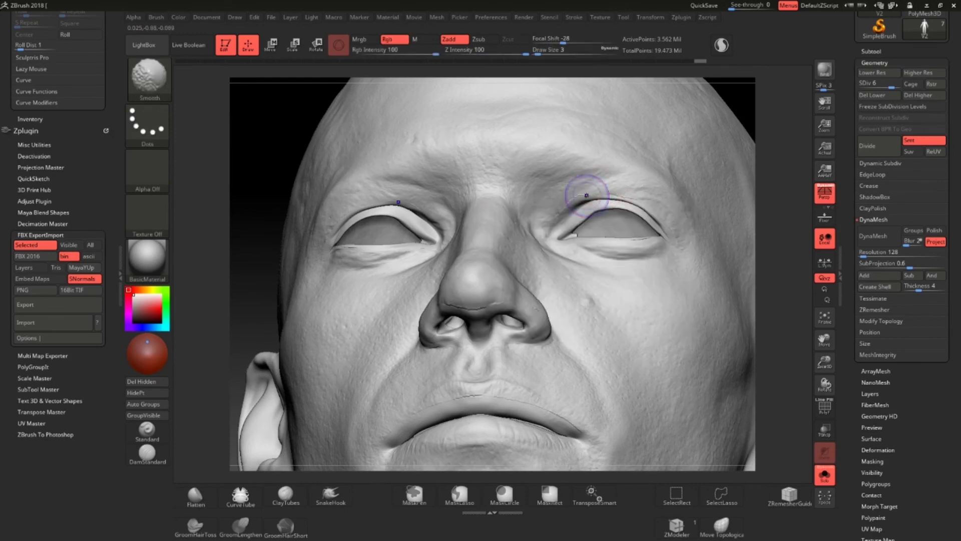
left_click_drag(585, 193, 625, 194, "shift")
right_click_drag(667, 245, 545, 305, "alt")
key("shift")
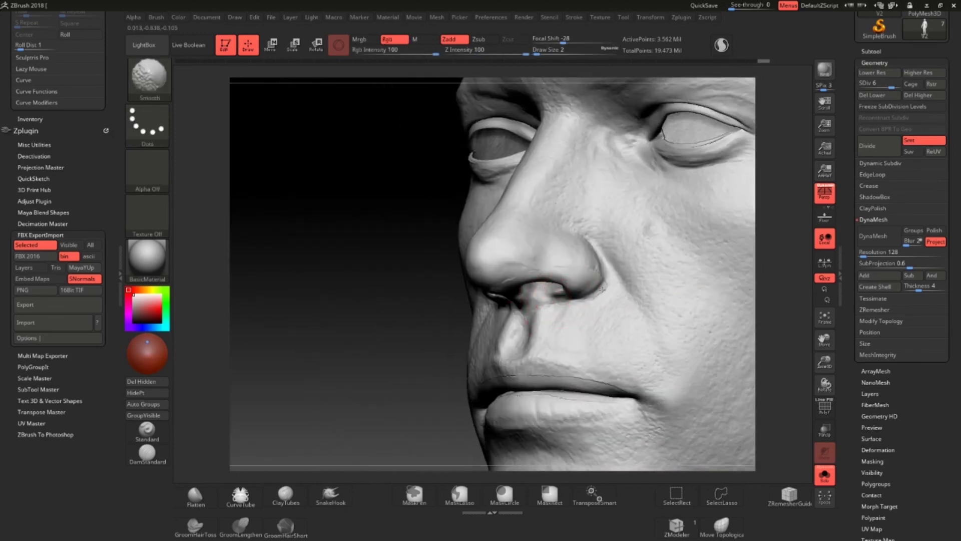
mouse_move(505, 279)
right_mouse_down("alt")
mouse_move(493, 273)
mouse_move(577, 287)
right_mouse_up("alt")
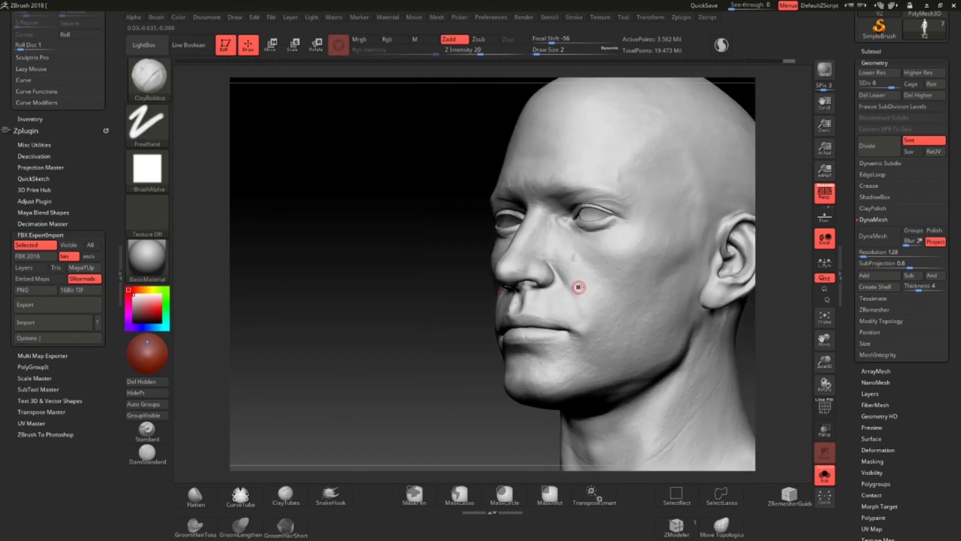
left_click_drag(535, 323, 571, 341, "shift")
Raise the head to subdivision level 7 and smooth the seam in front of the ear with draw size 4
left_click_drag(892, 87, 900, 91)
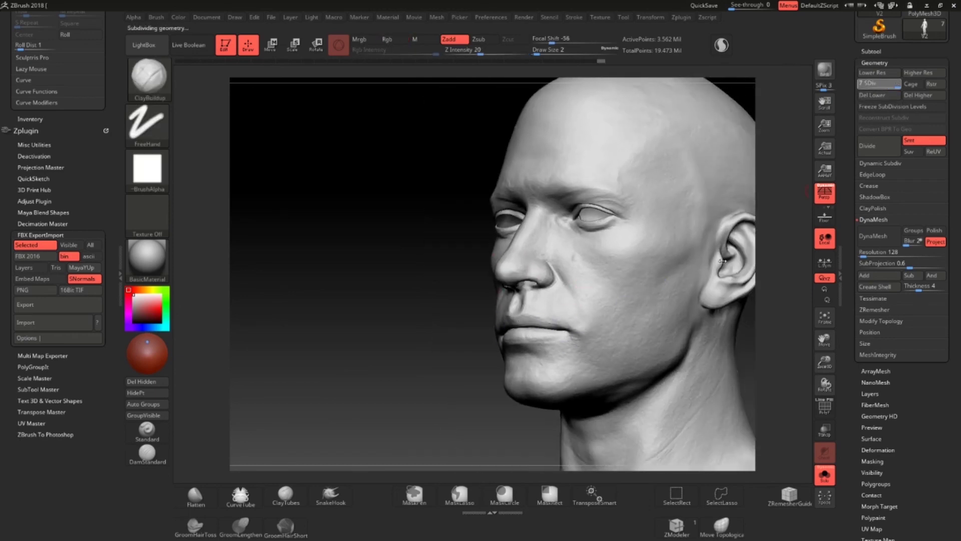
mouse_move(722, 260)
right_mouse_down()
mouse_move(692, 251)
mouse_move(690, 179)
mouse_move(648, 260)
right_mouse_up()
key("shift")
key("s")
key("shift")
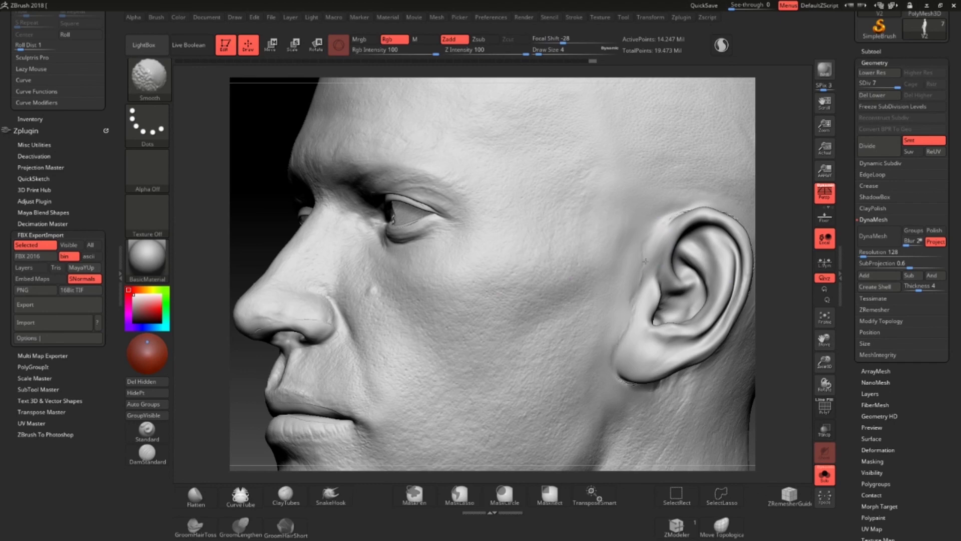
Smooth the remaining seam behind the ear and along its outer rim at subdivision level 7
right_click_drag(751, 221, 695, 210, "shift")
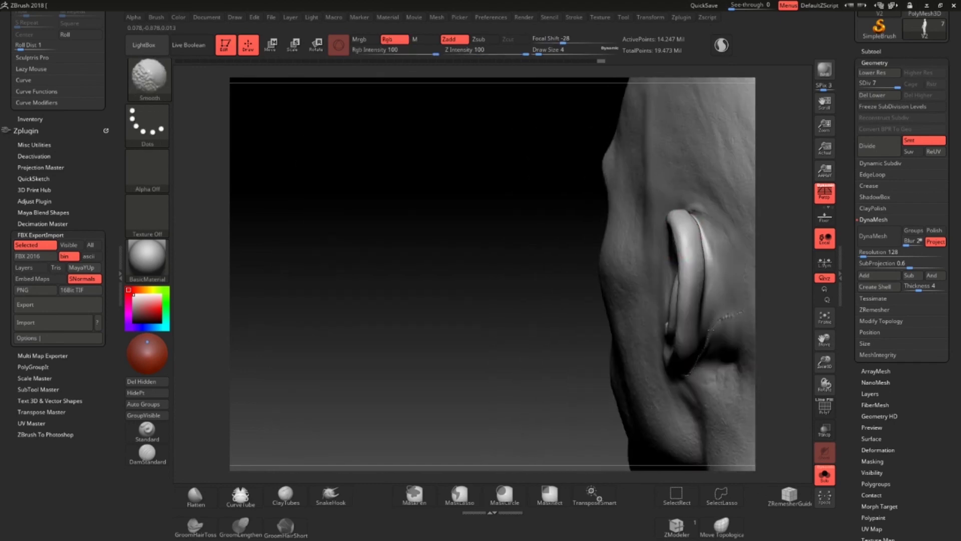
mouse_move(709, 328)
right_mouse_down()
mouse_move(636, 315)
mouse_move(625, 293)
right_mouse_up()
key("shift")
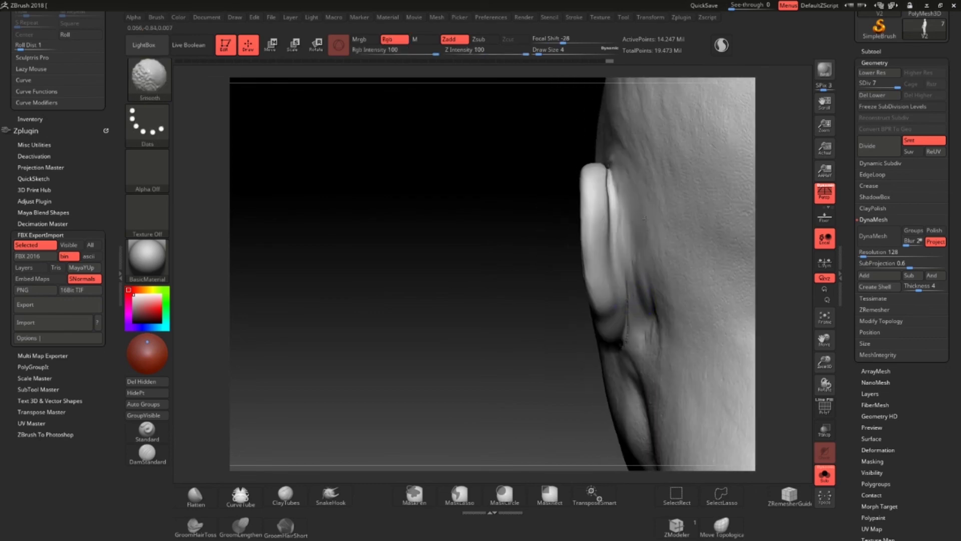
right_click_drag(645, 218, 543, 256)
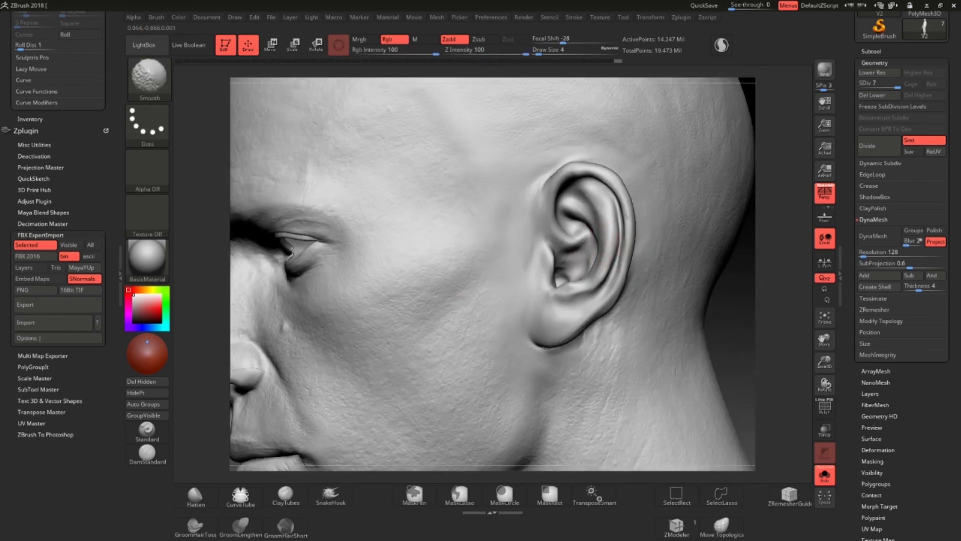
left_click_drag(605, 235, 596, 260, "shift")
right_click_drag(595, 260, 596, 211, "ctrl")
right_click_drag(596, 210, 666, 223)
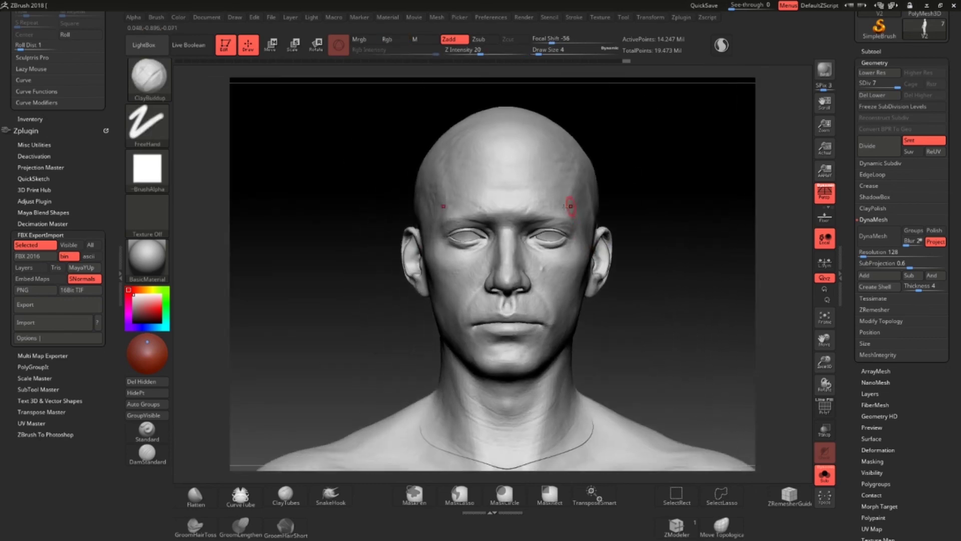
right_click_drag(572, 235, 590, 320, "ctrl")
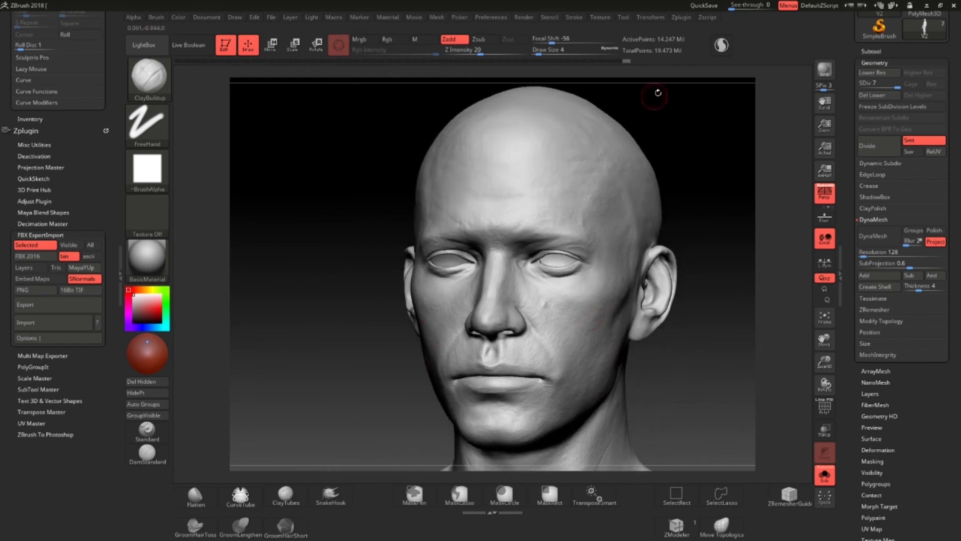